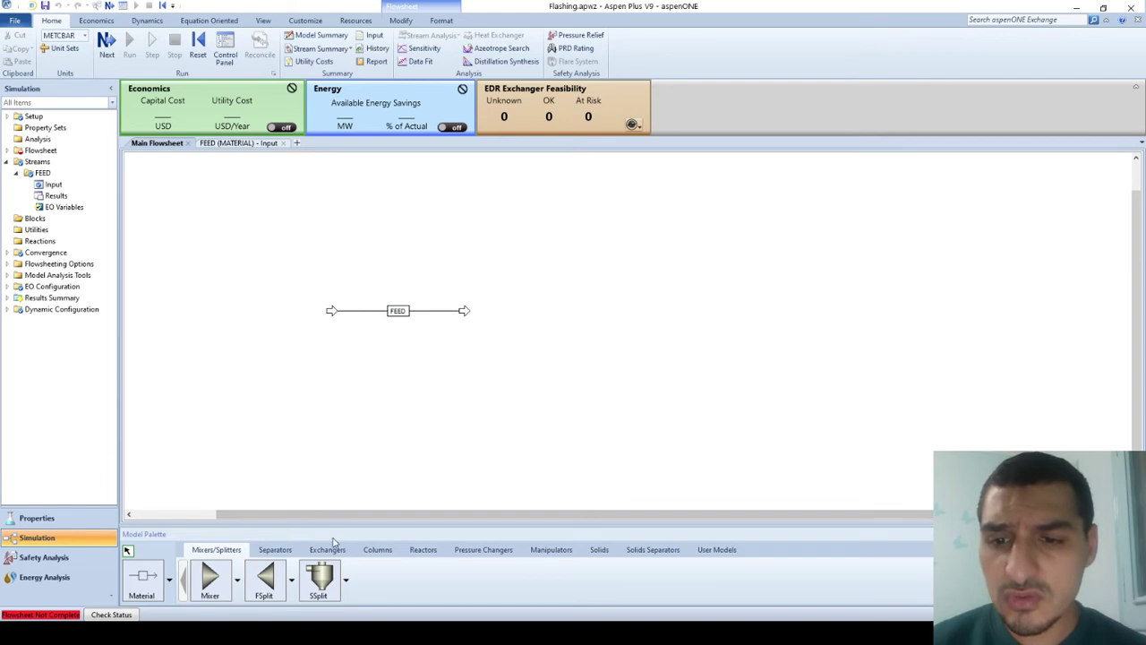
Place a Flash2 separator beside the FEED stream on the main flowsheet and connect FEED to its inlet.
left_click(269, 549)
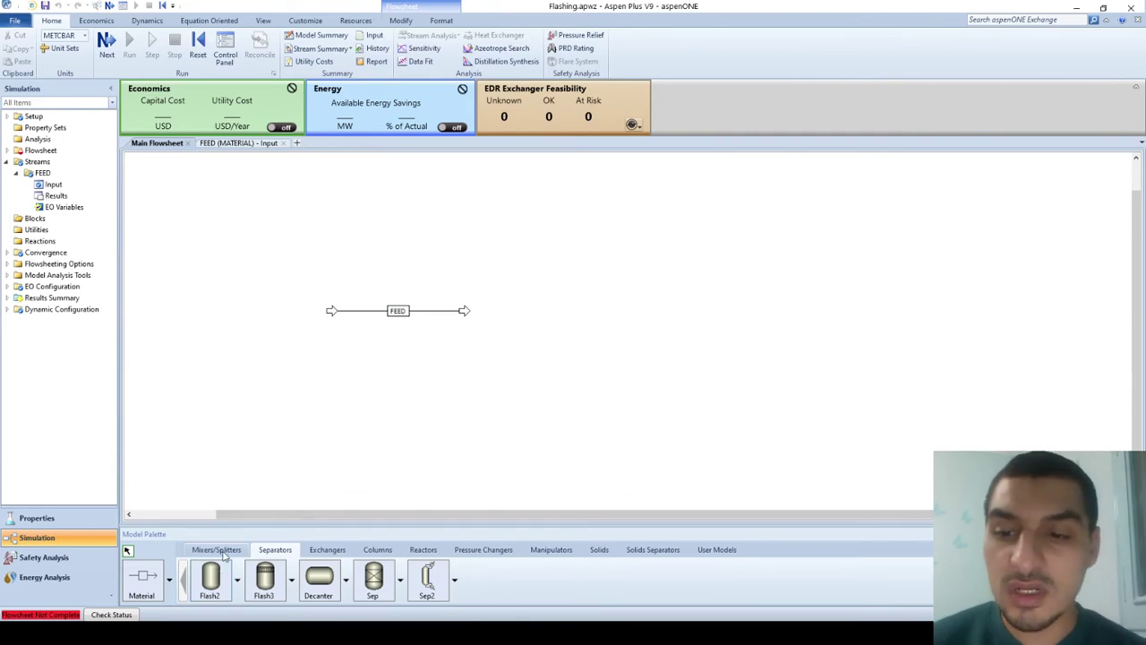
left_click(54, 185)
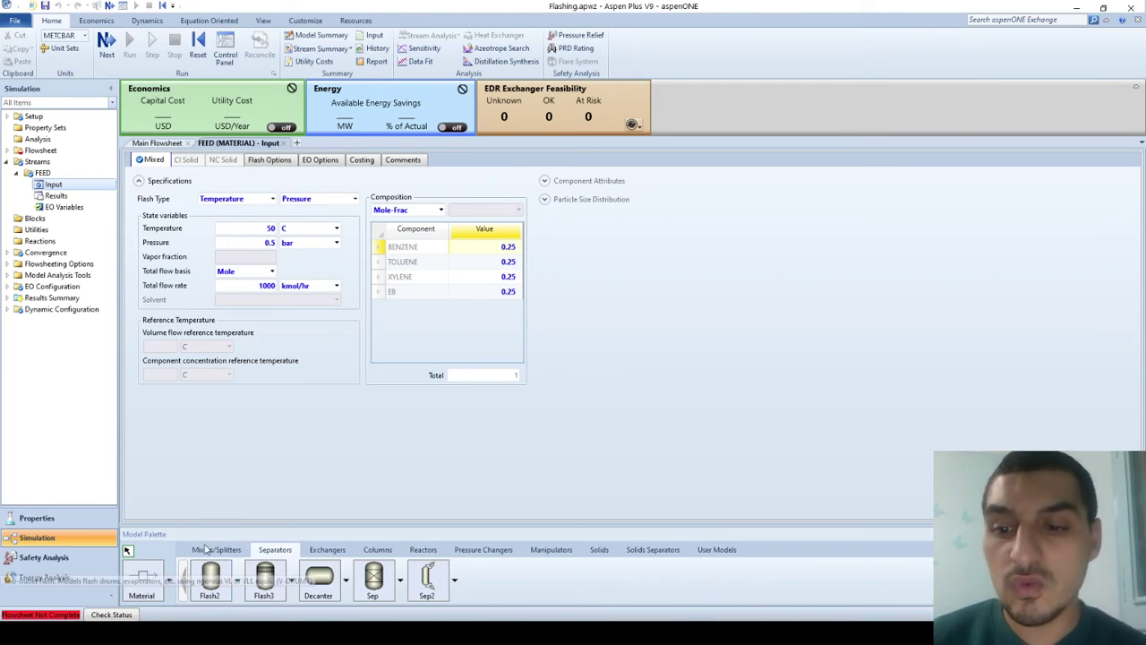
left_click(218, 586)
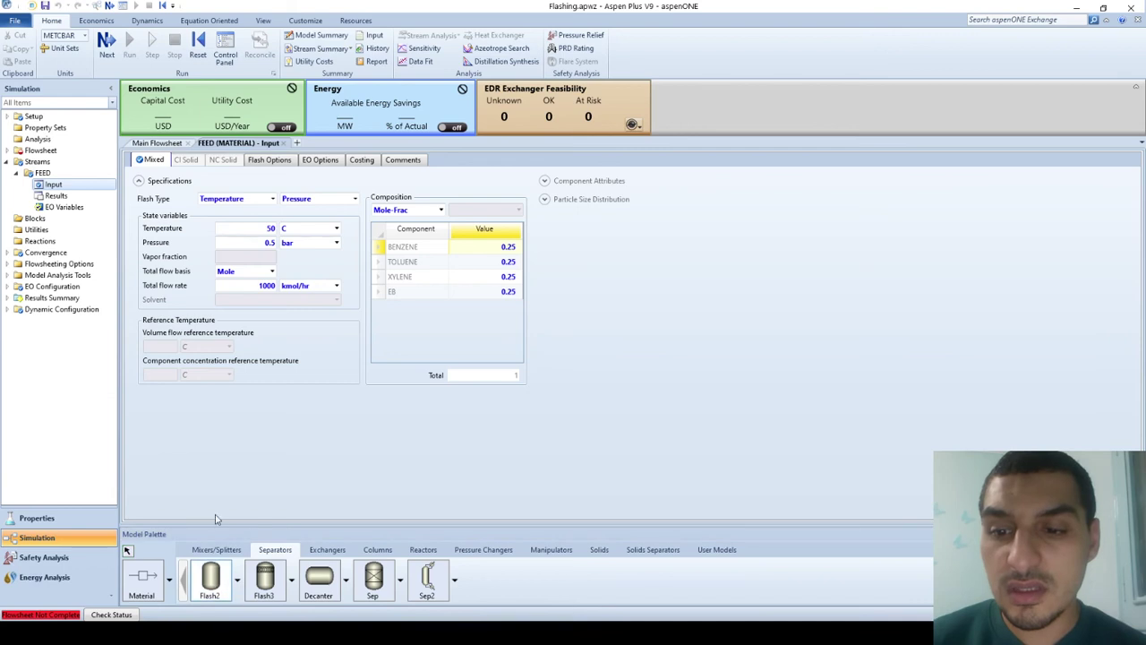
left_click(156, 143)
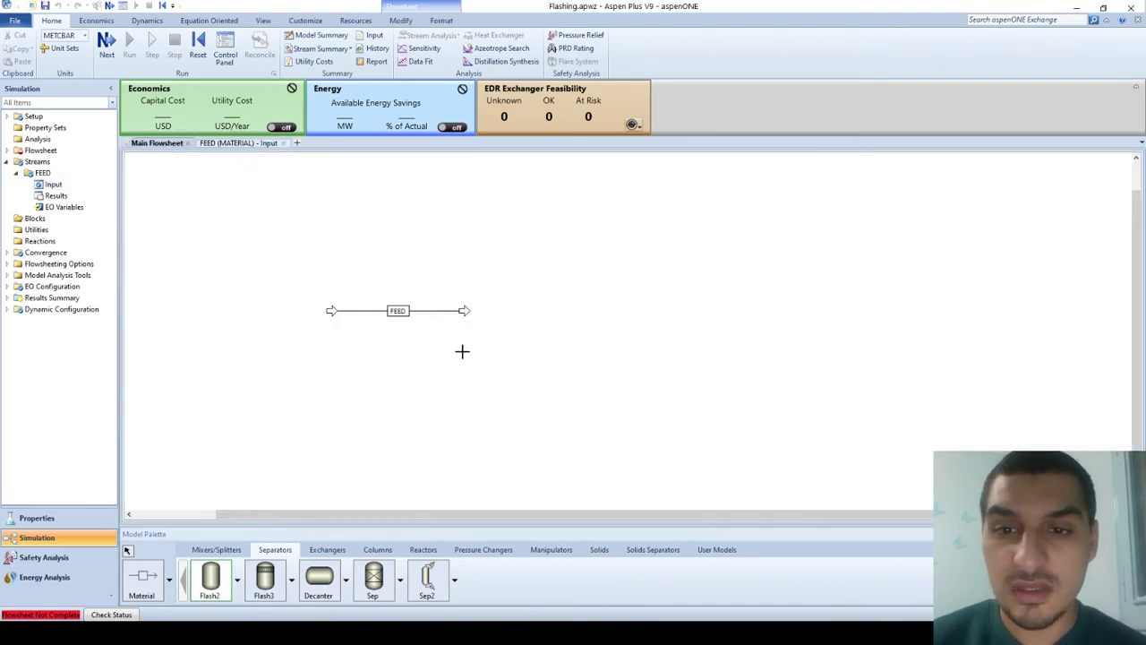
left_click(500, 309)
left_click_drag(466, 312, 484, 311)
Draw one material stream from the separator's top vapor outlet and another from its bottom liquid outlet.
left_click(150, 589)
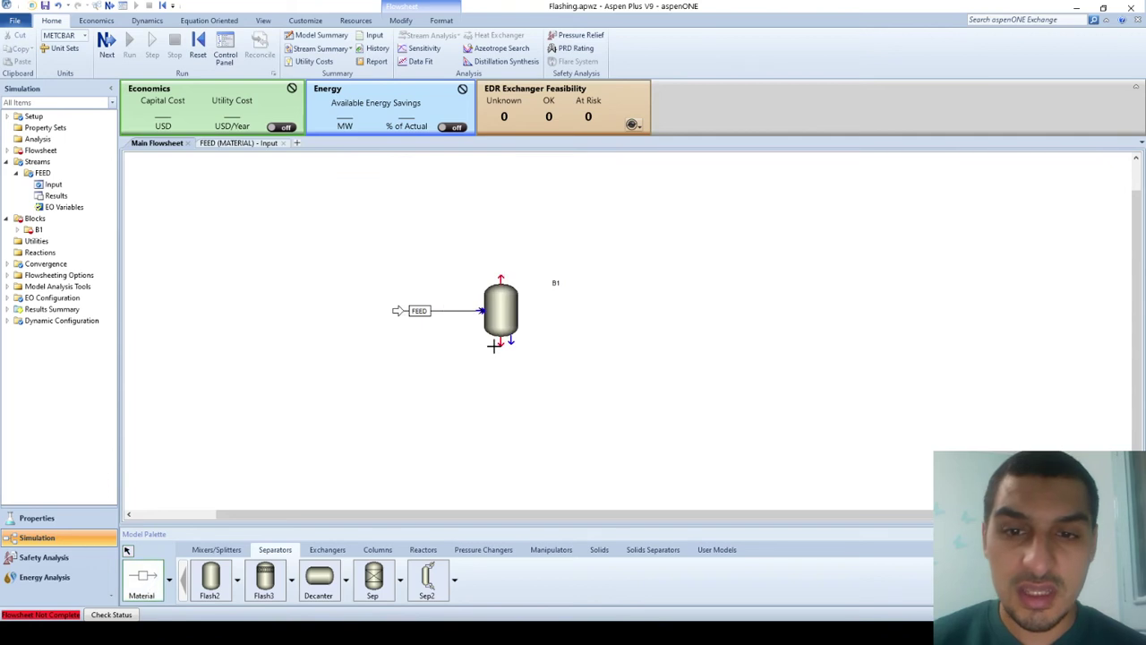
left_click(501, 277)
left_click(613, 217)
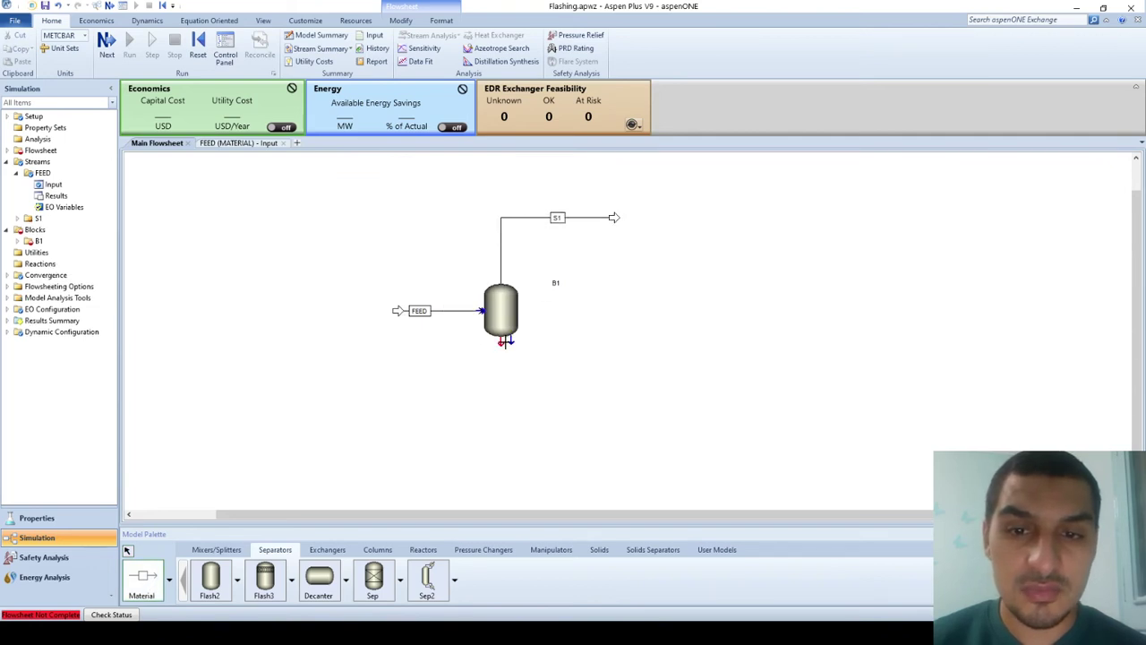
key("Escape")
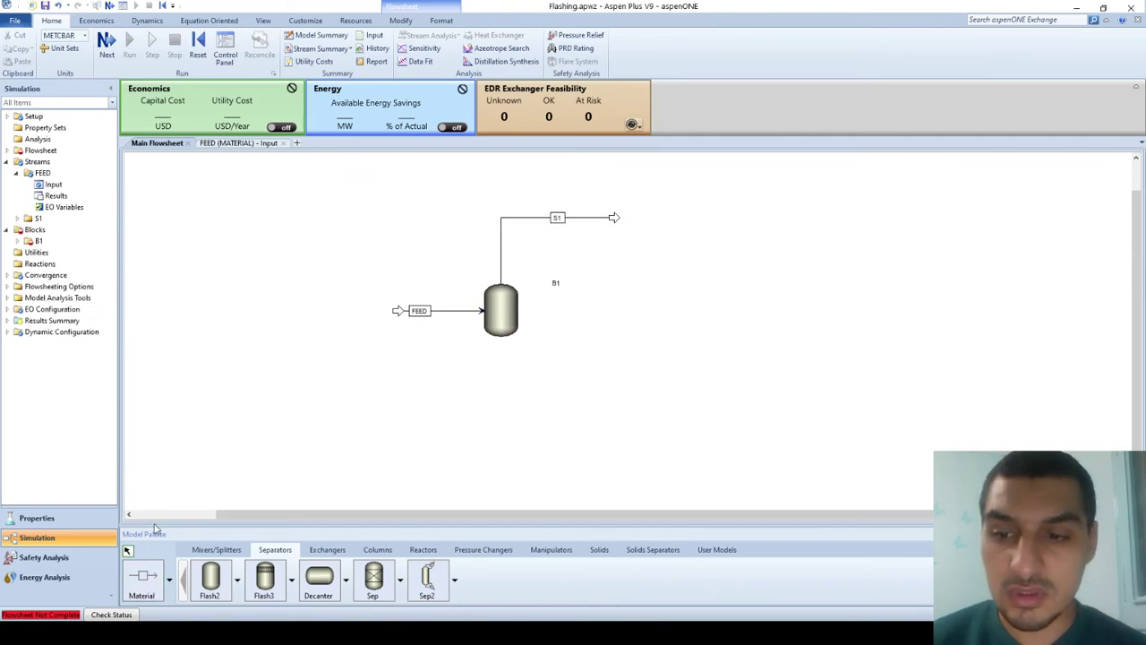
left_click(148, 583)
left_click(500, 344)
left_click(588, 377)
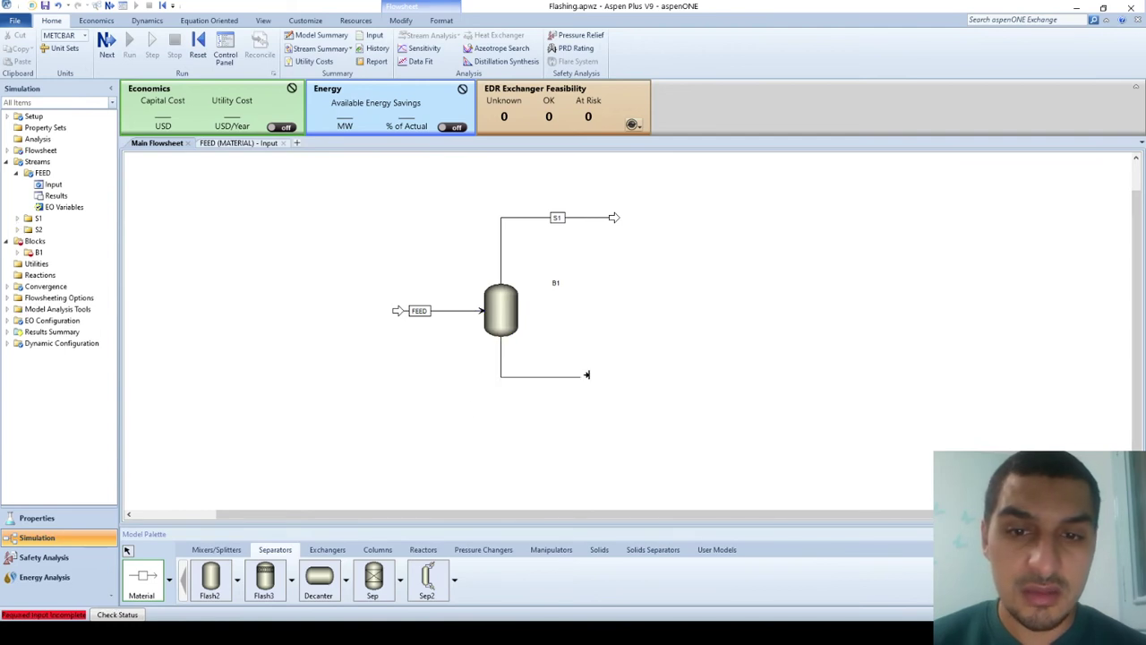
key("Escape")
Rename the bottom outlet stream B, the top outlet stream T and the separator block FLASH.
left_click(543, 377)
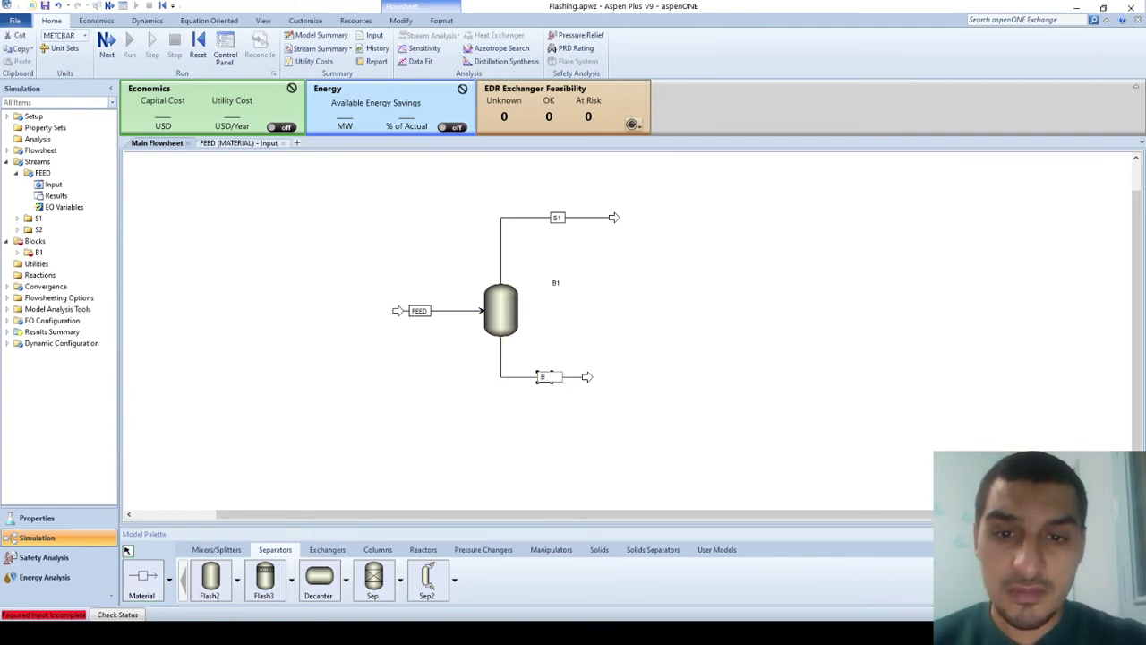
key("Return")
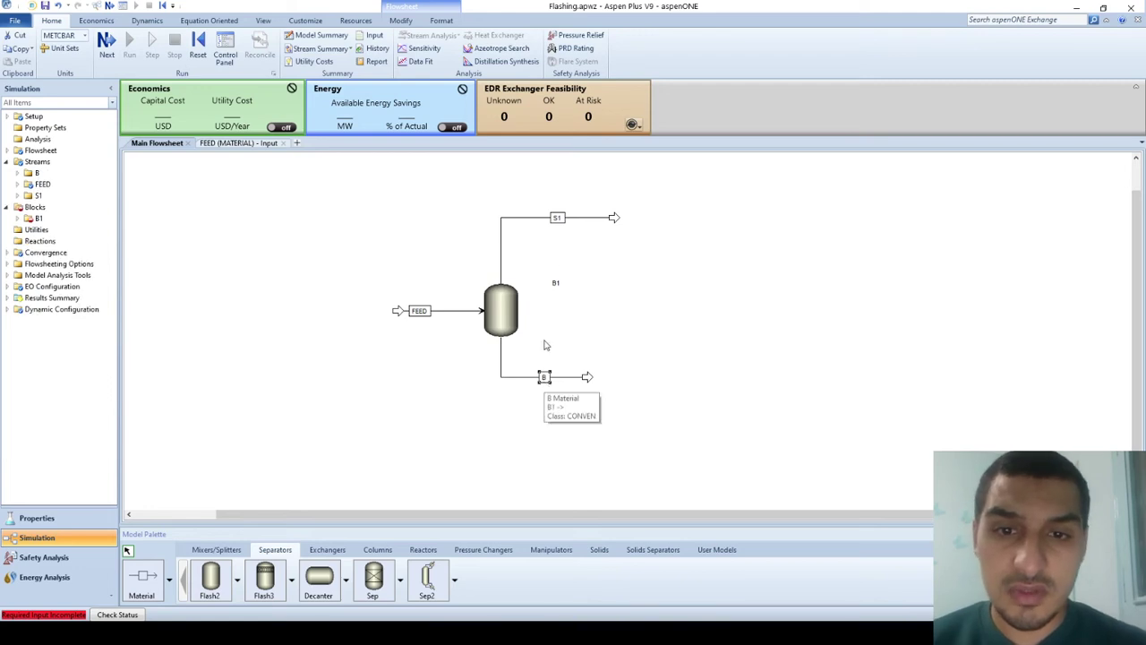
left_click(558, 218)
type("T")
key("Return")
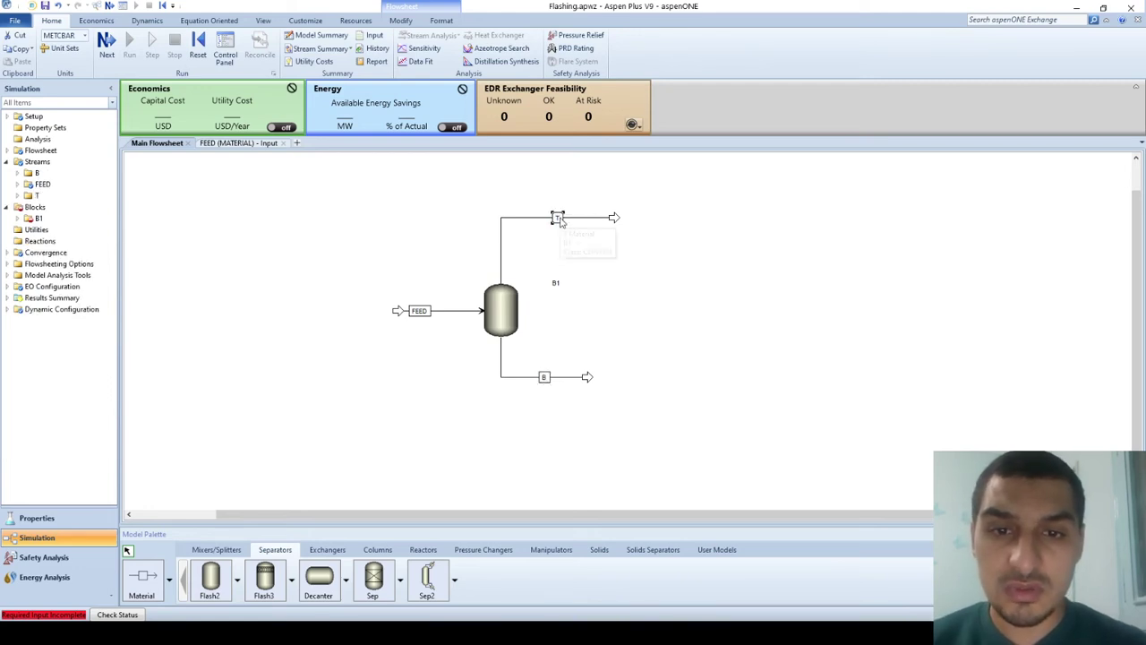
left_click(557, 286)
type("FLASH")
key("Return")
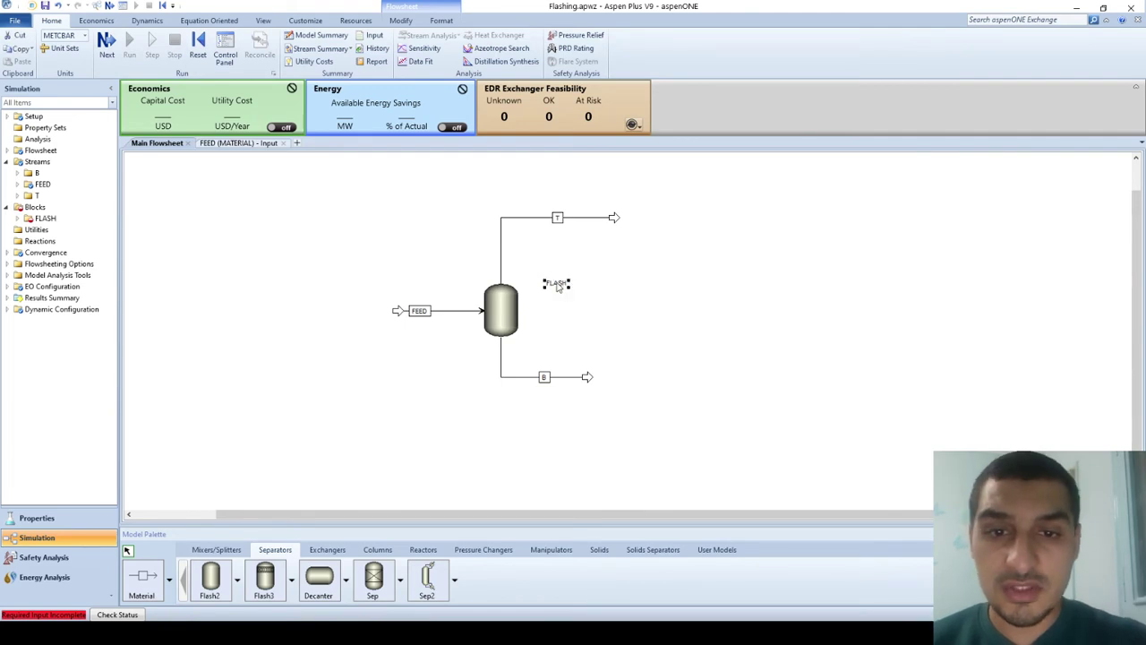
Open the FLASH block's specifications, keep the Temperature and Pressure flash type, and set the pressure to 0.5 bar.
double_click(497, 308)
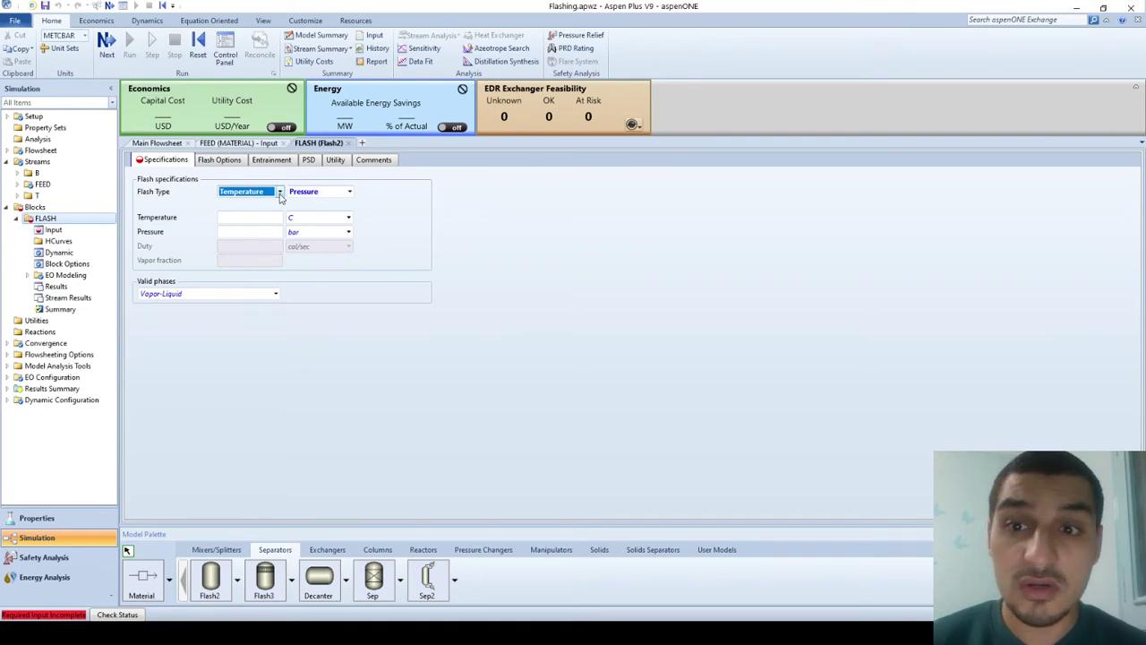
left_click(280, 195)
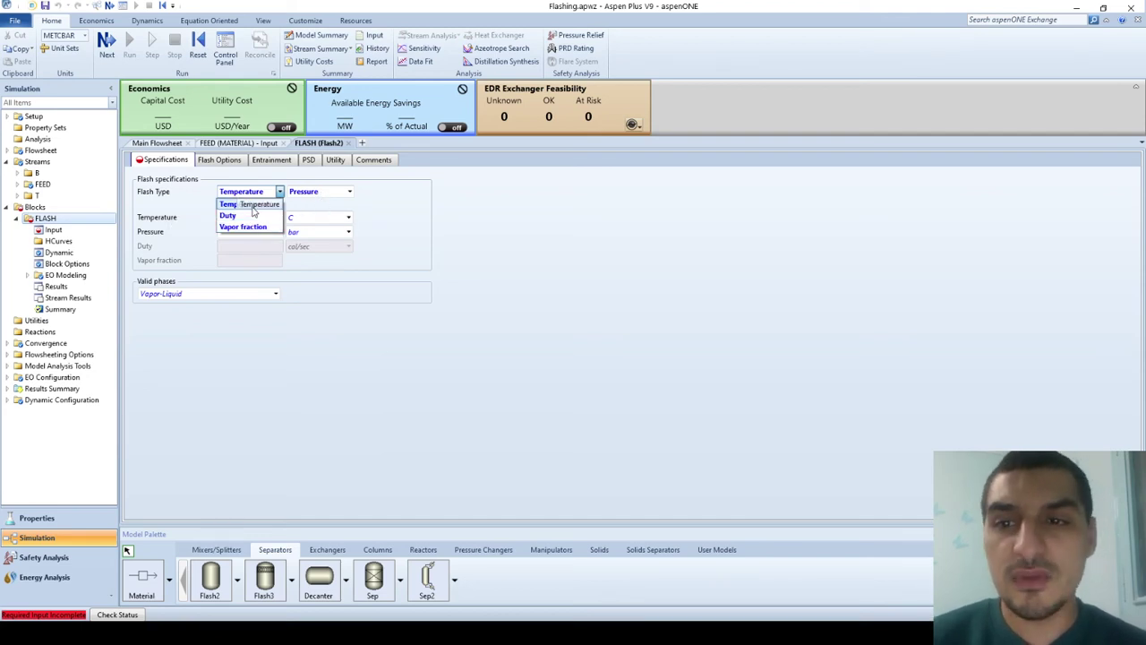
left_click(304, 212)
left_click(279, 192)
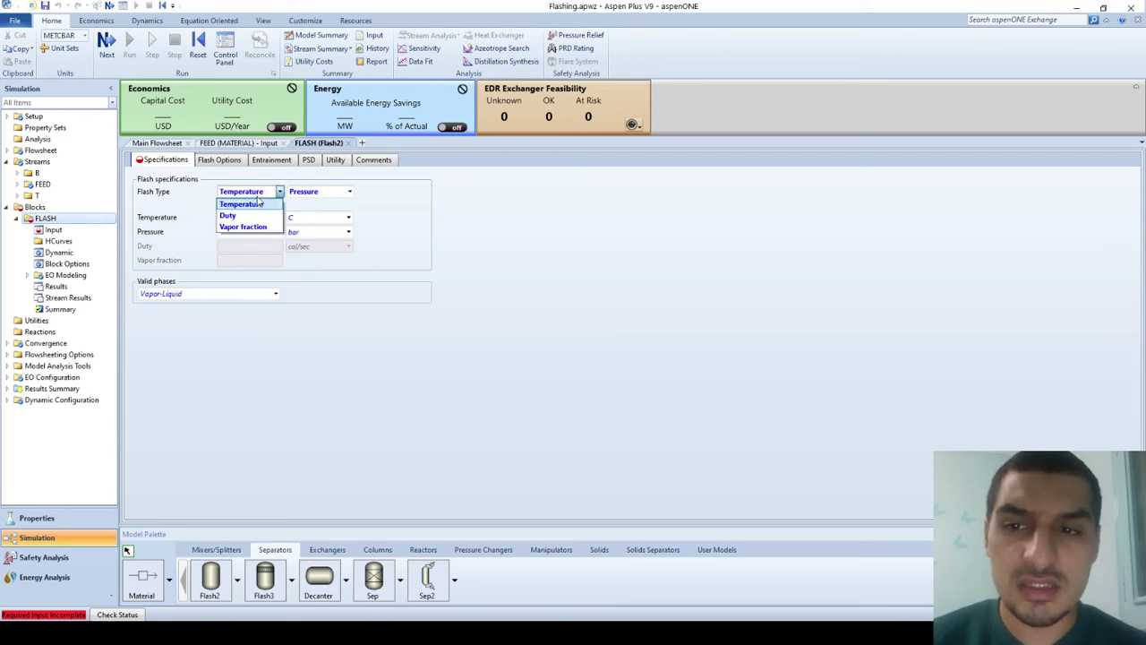
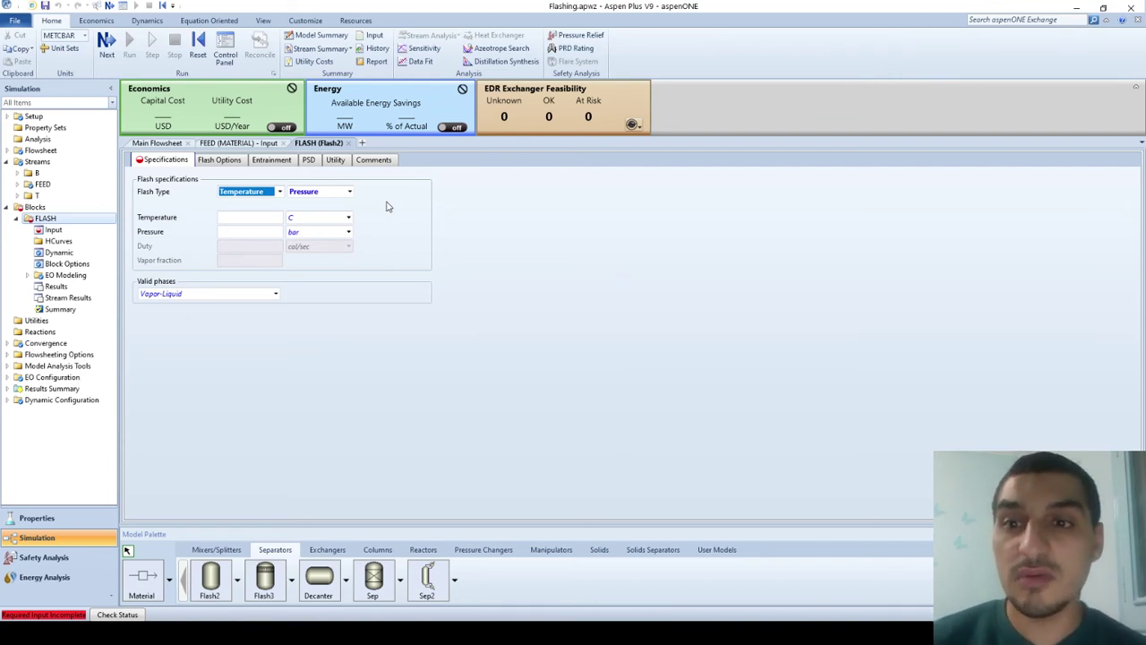
left_click(387, 206)
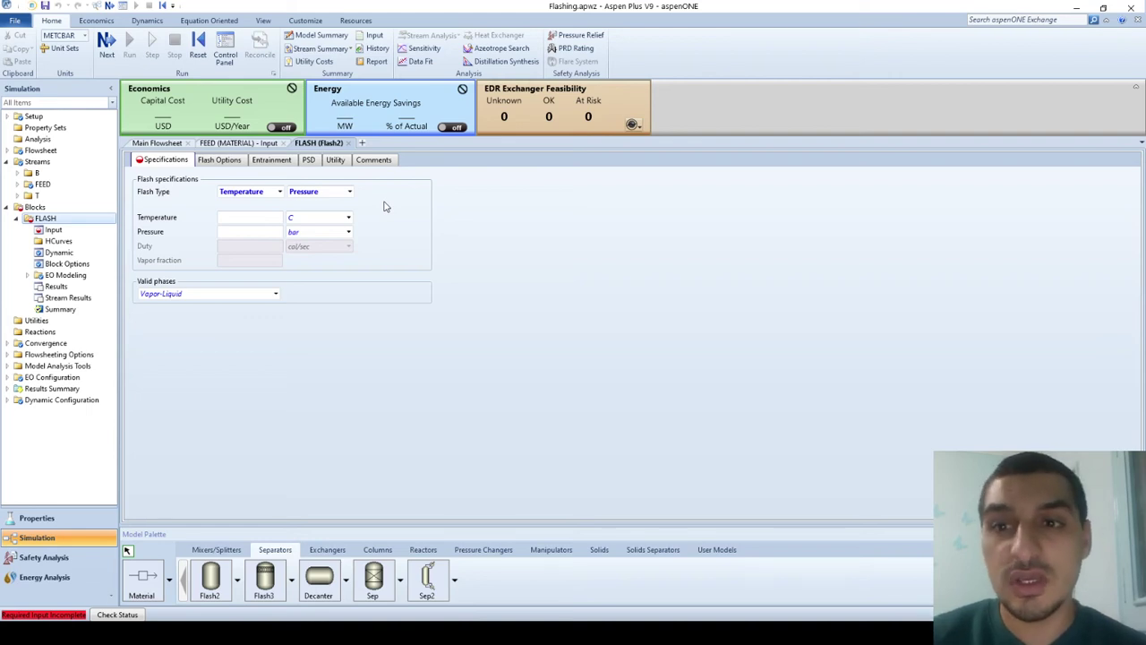
left_click(252, 236)
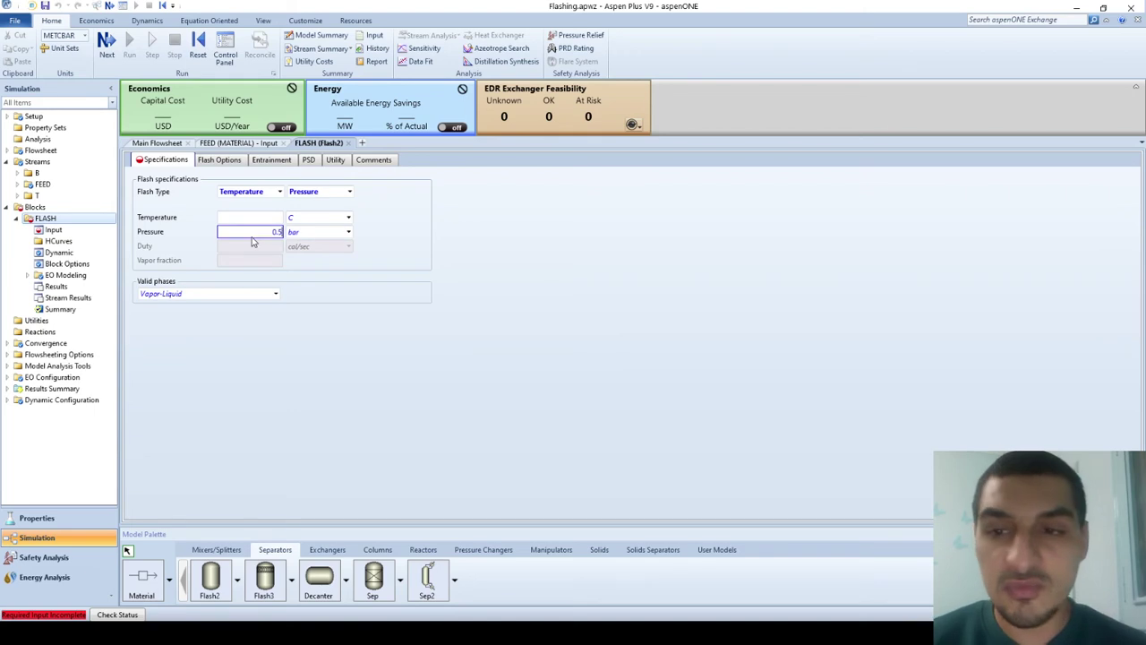
left_click(255, 217)
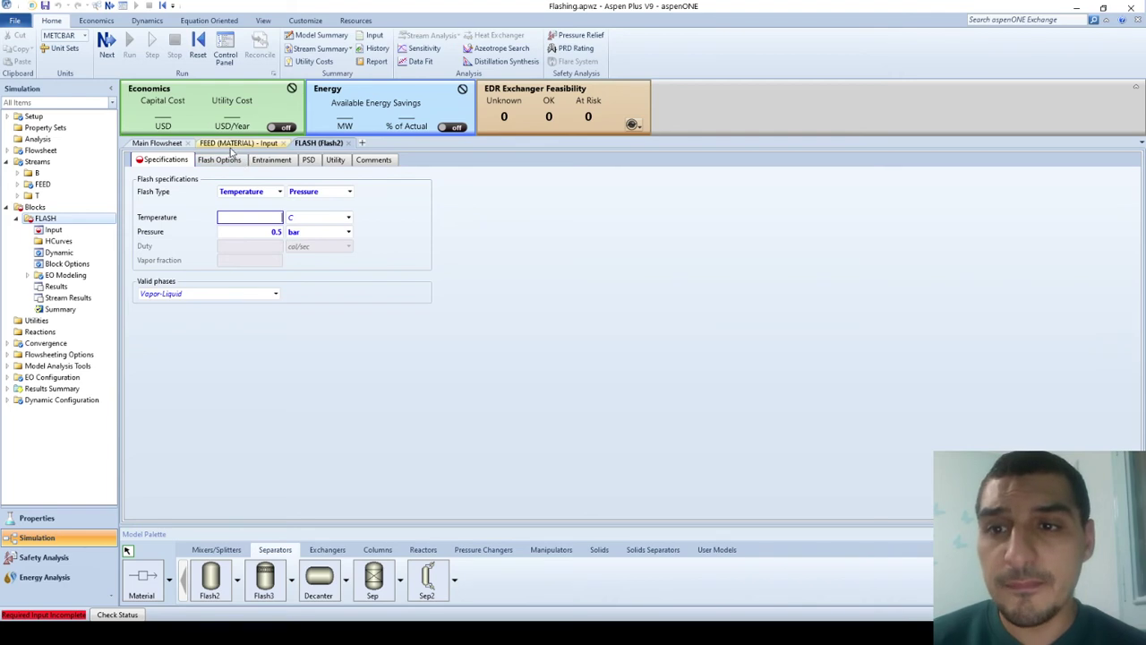
left_click(175, 144)
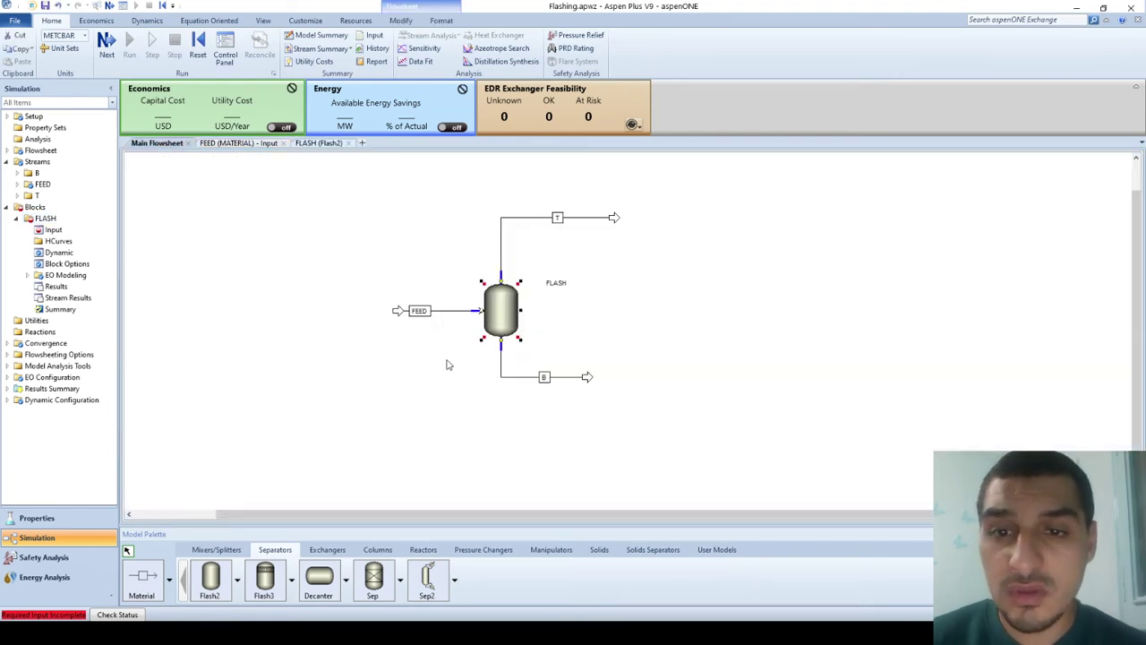
right_click(441, 310)
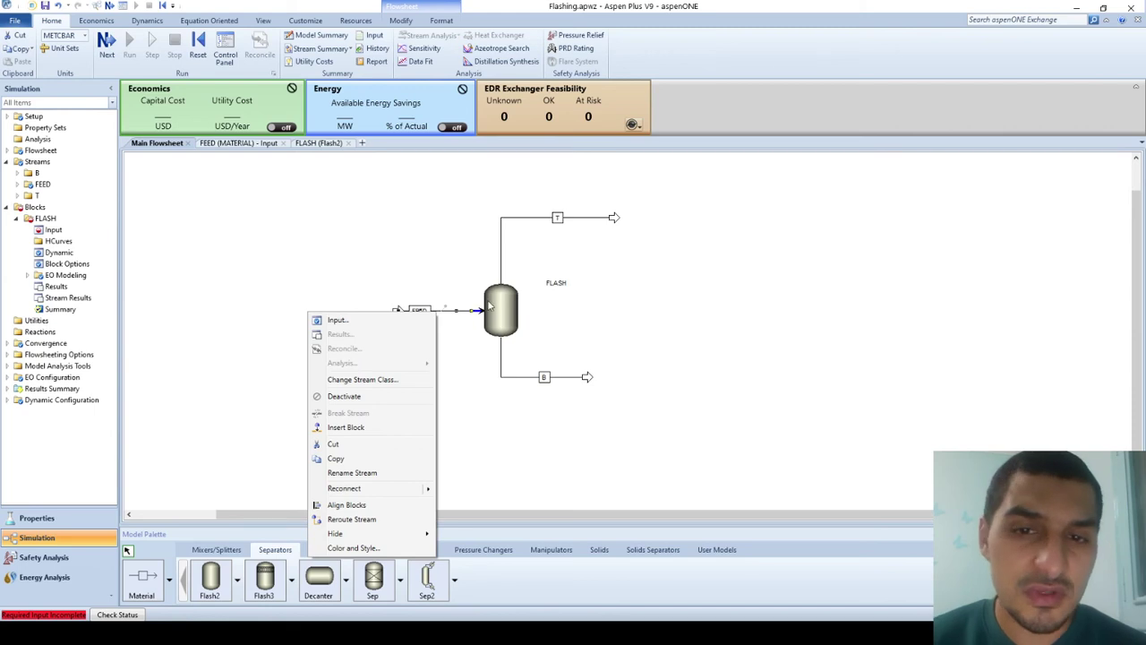
left_click(504, 308)
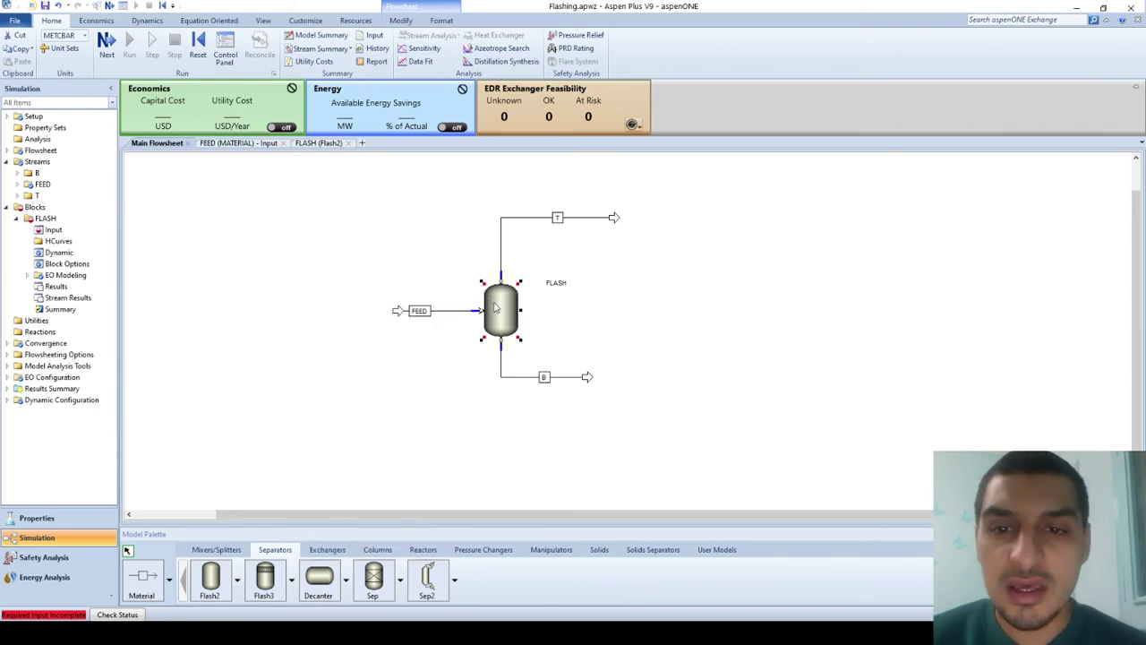
Set the FLASH block's temperature to 100 °C and run the simulation.
double_click(501, 308)
left_click(242, 217)
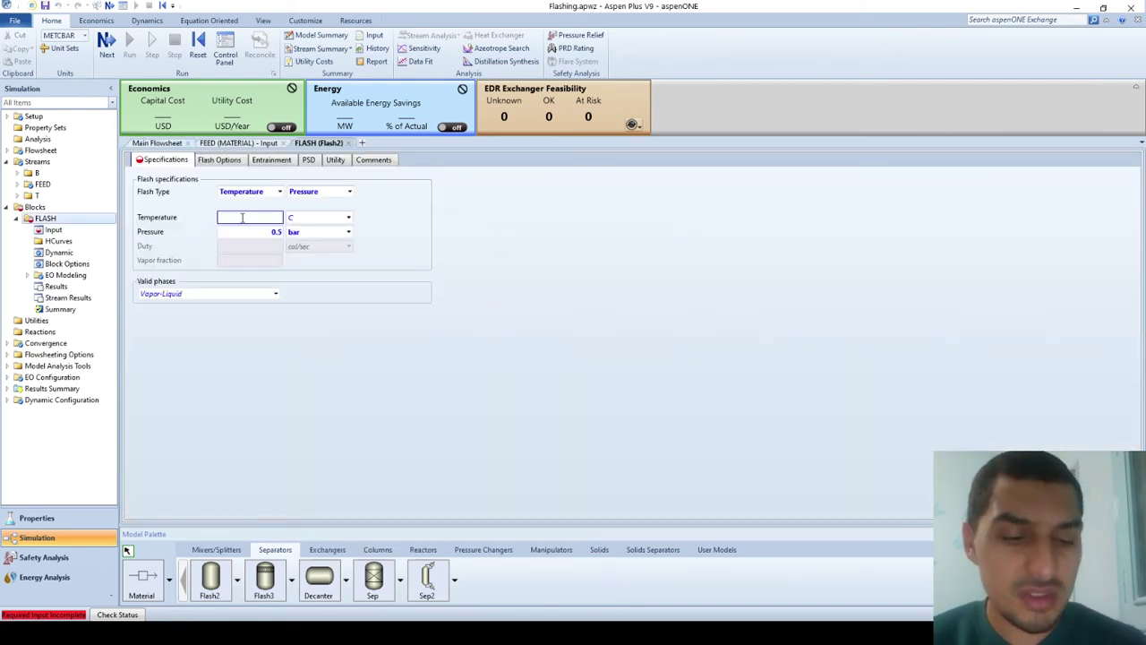
key("Return")
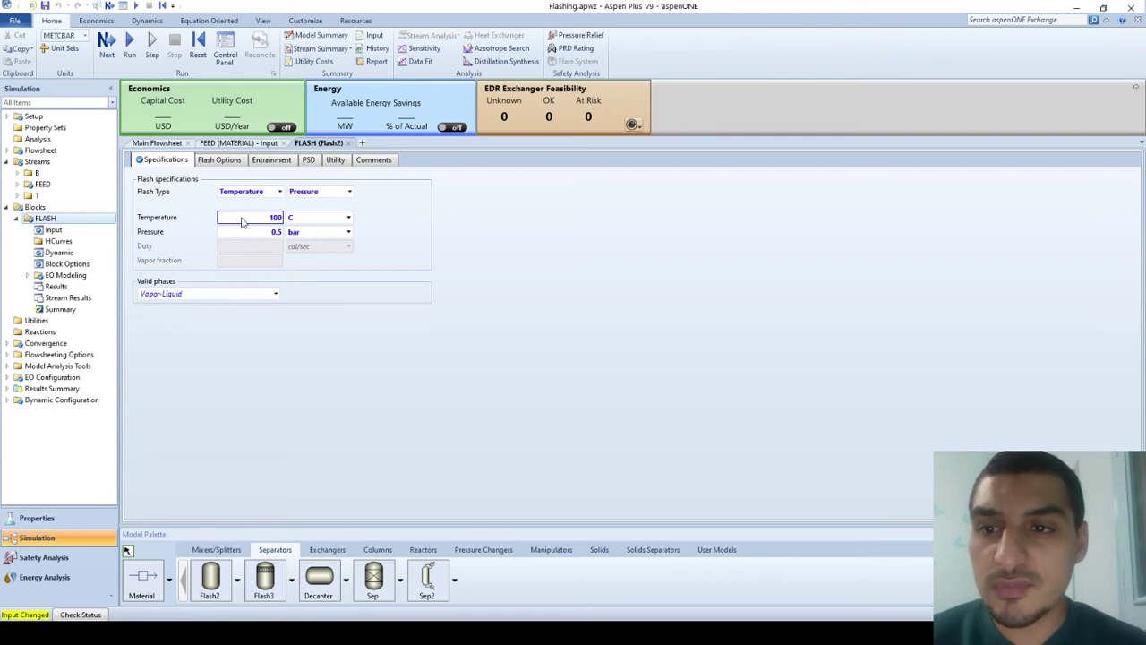
left_click(151, 147)
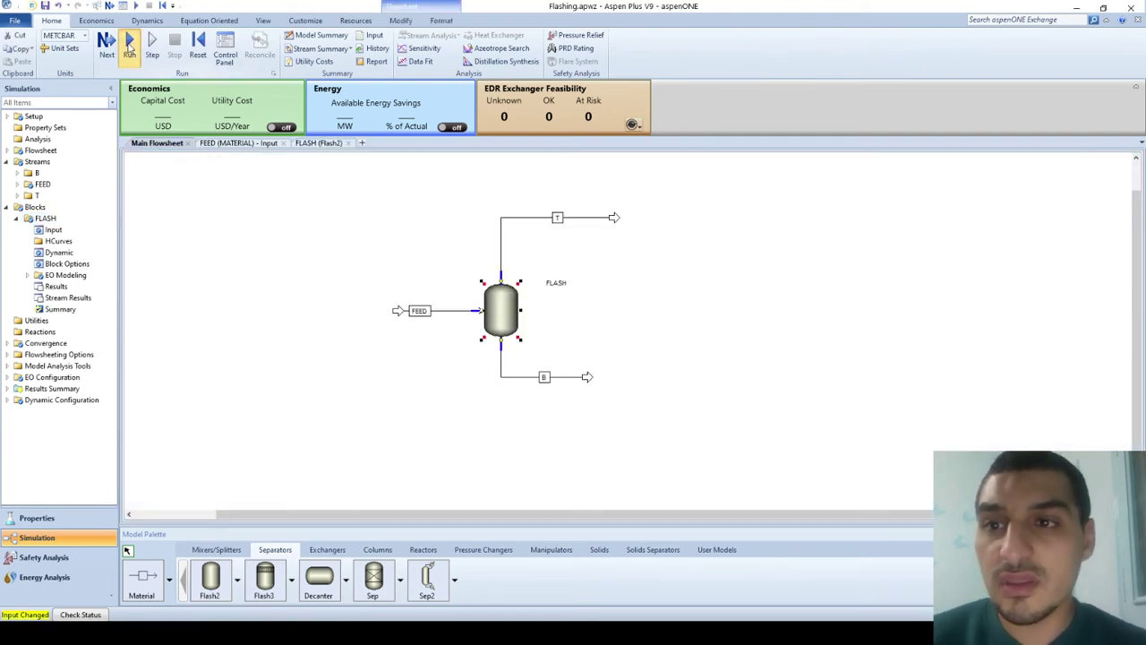
left_click(129, 44)
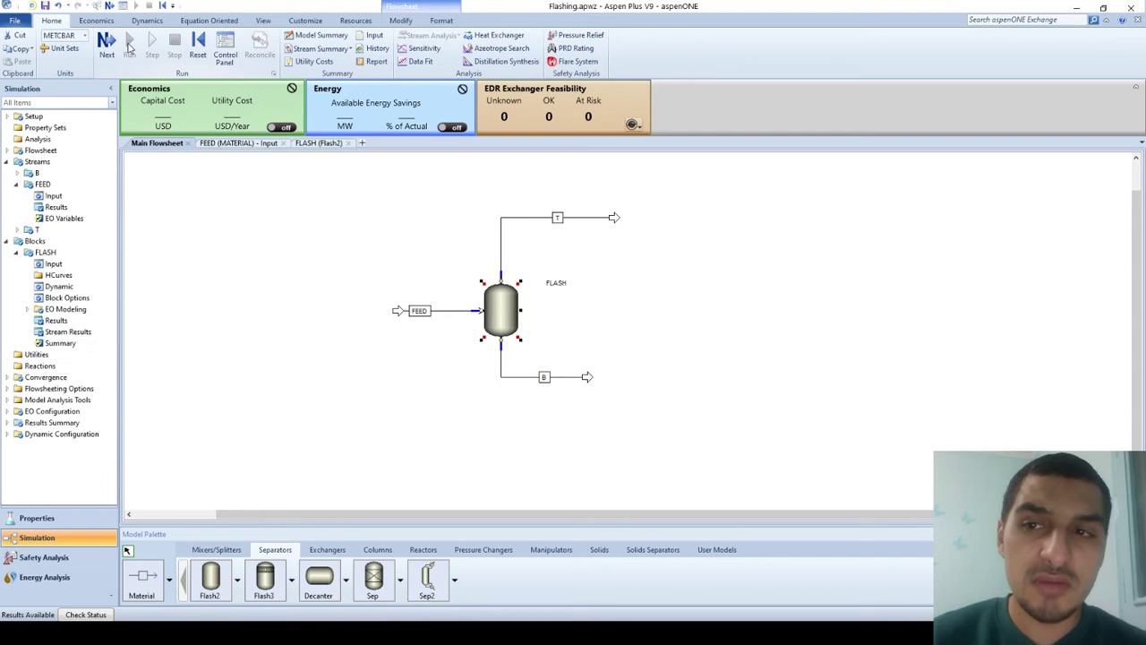
Start a Bubble and Dew Point analysis on the FEED stream.
double_click(440, 315)
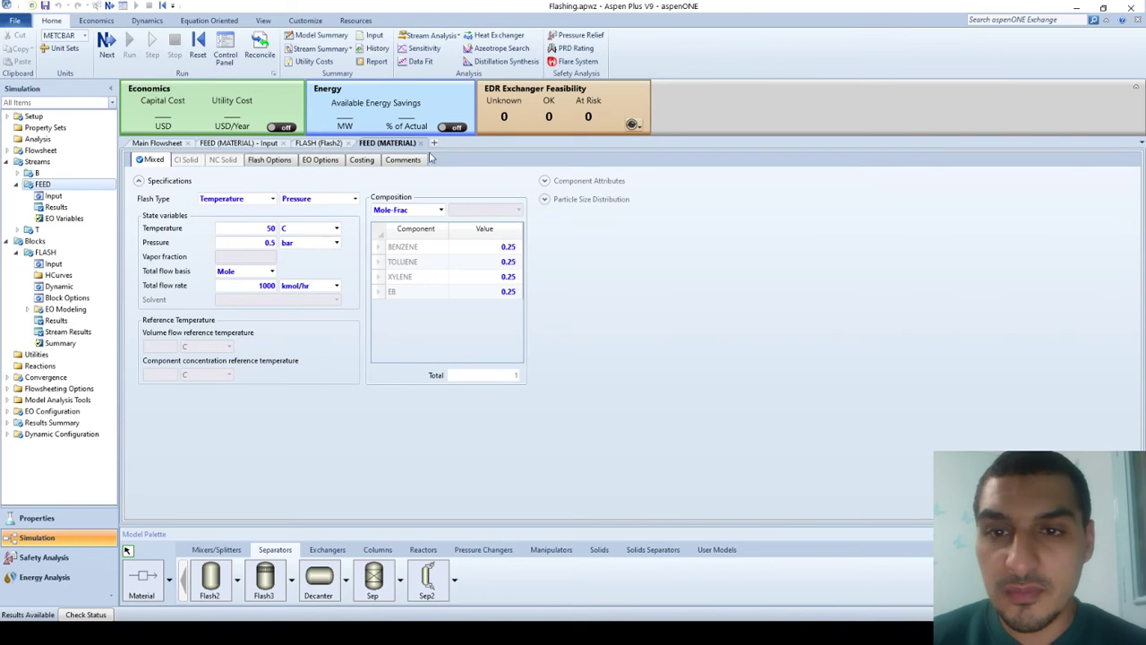
left_click(422, 143)
left_click(453, 310)
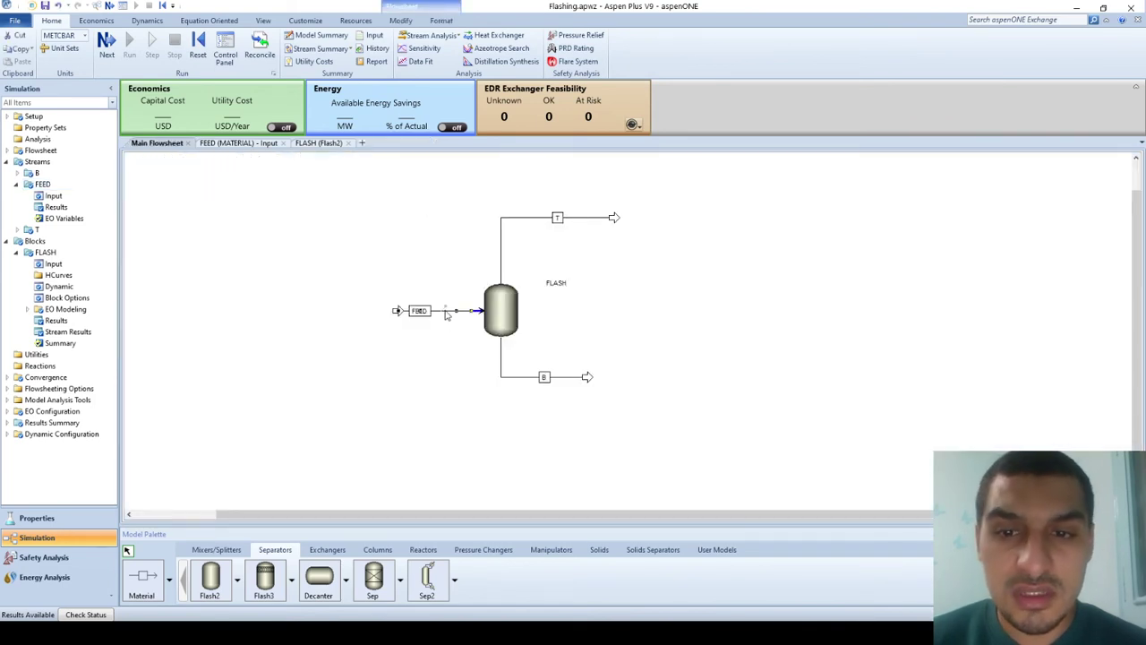
right_click(446, 314)
mouse_move(381, 363)
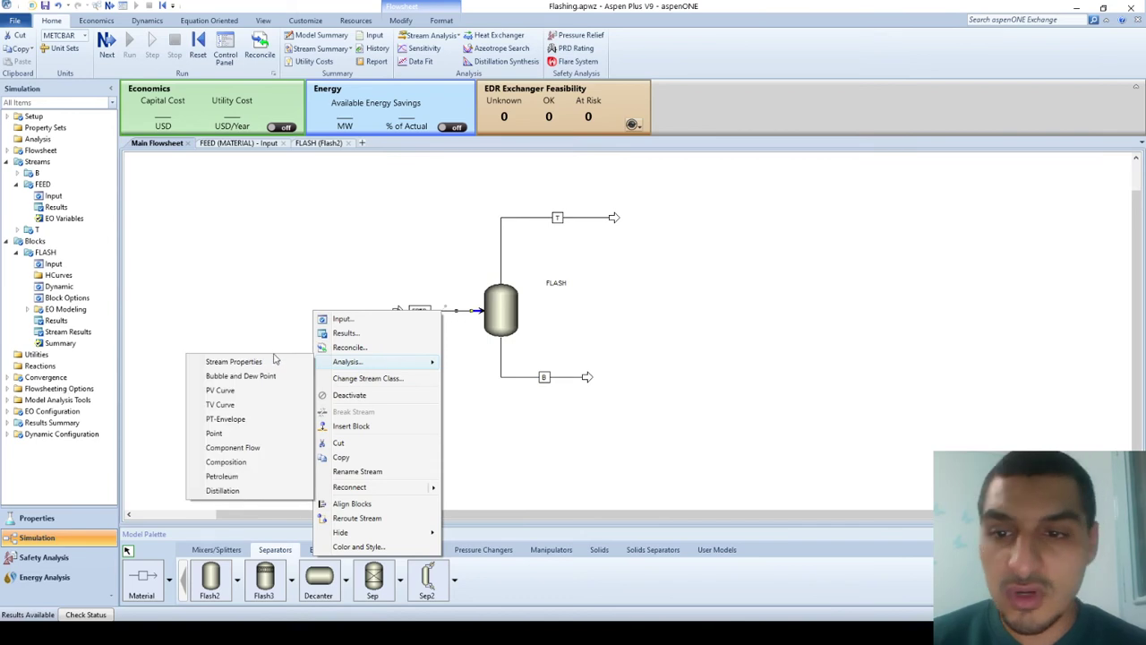
left_click(249, 377)
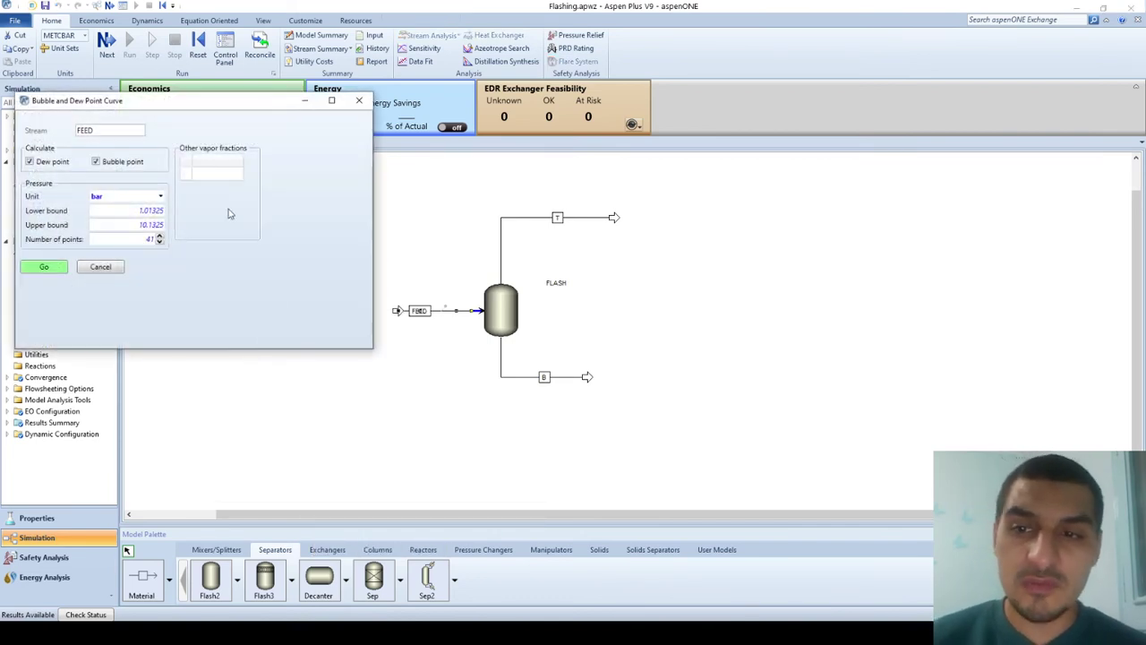
Set the analysis pressure range from 0.5 to 0.50005 bar with 2 points and calculate the bubble and dew point curve.
left_click(117, 214)
type("0.5")
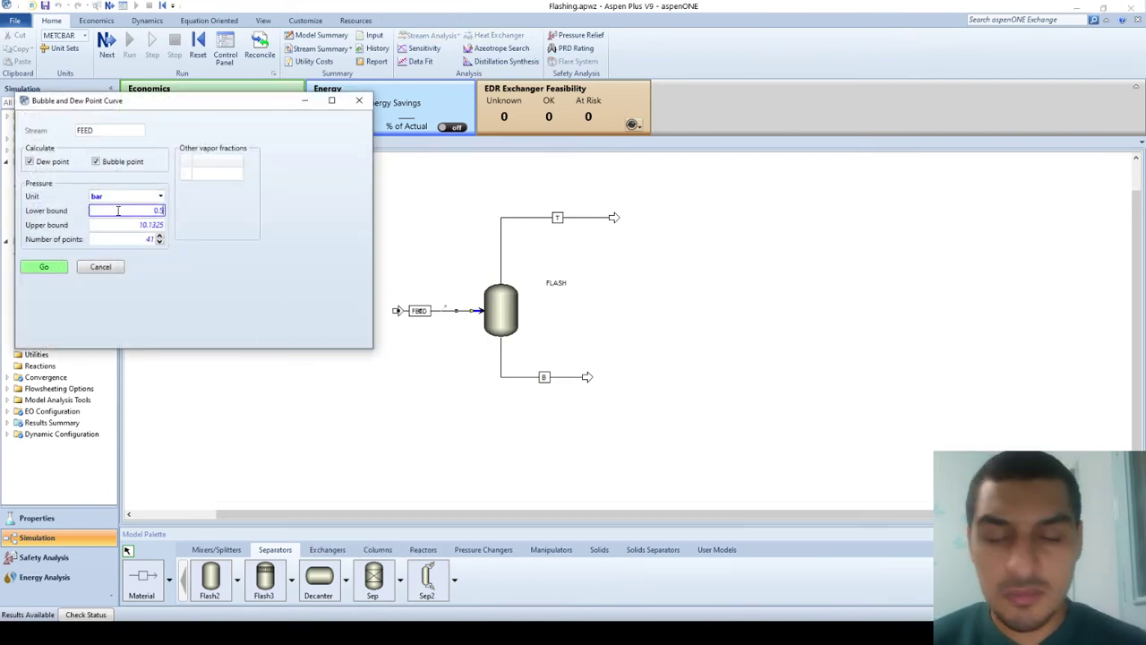
key("Tab")
type("0")
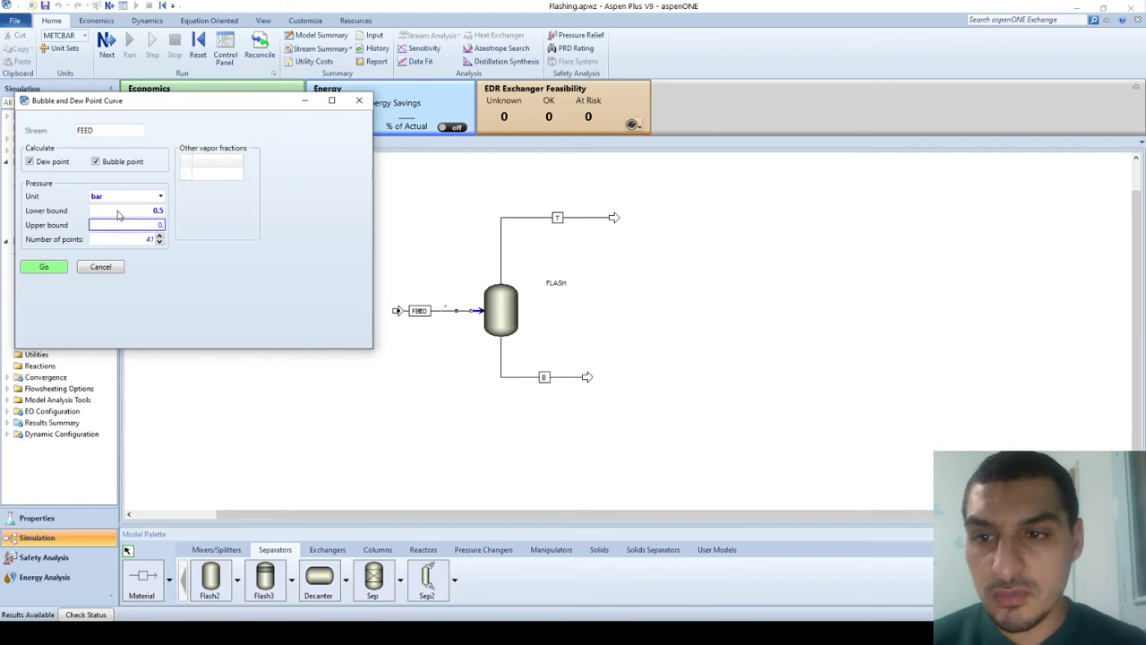
type(".50005")
key("Tab")
type("2")
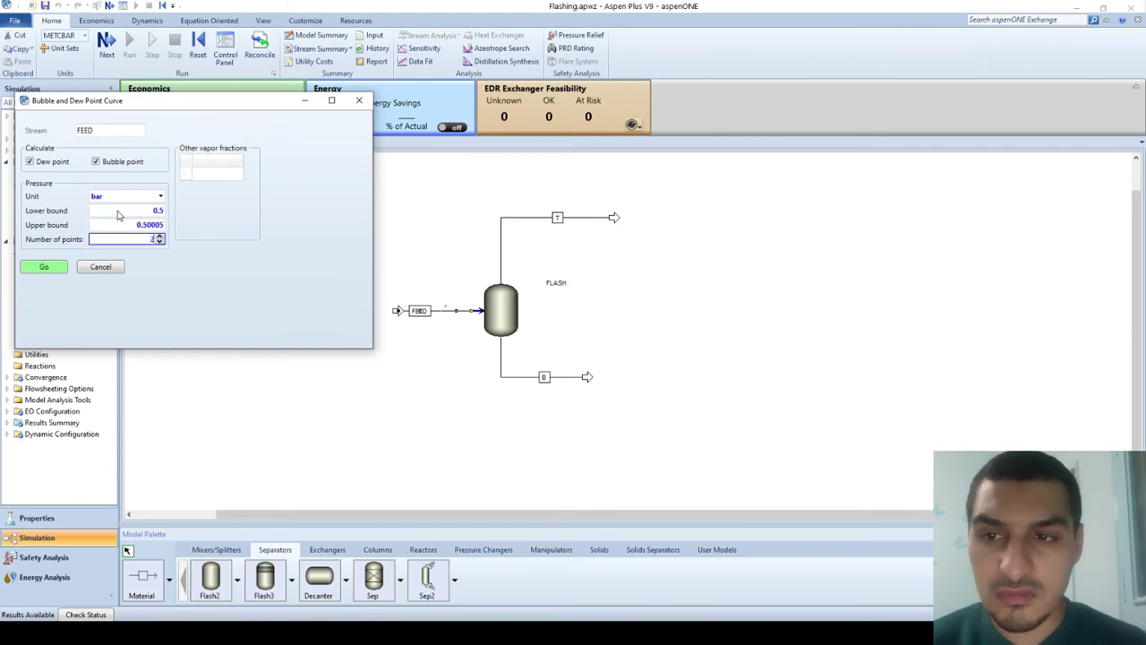
left_click(63, 265)
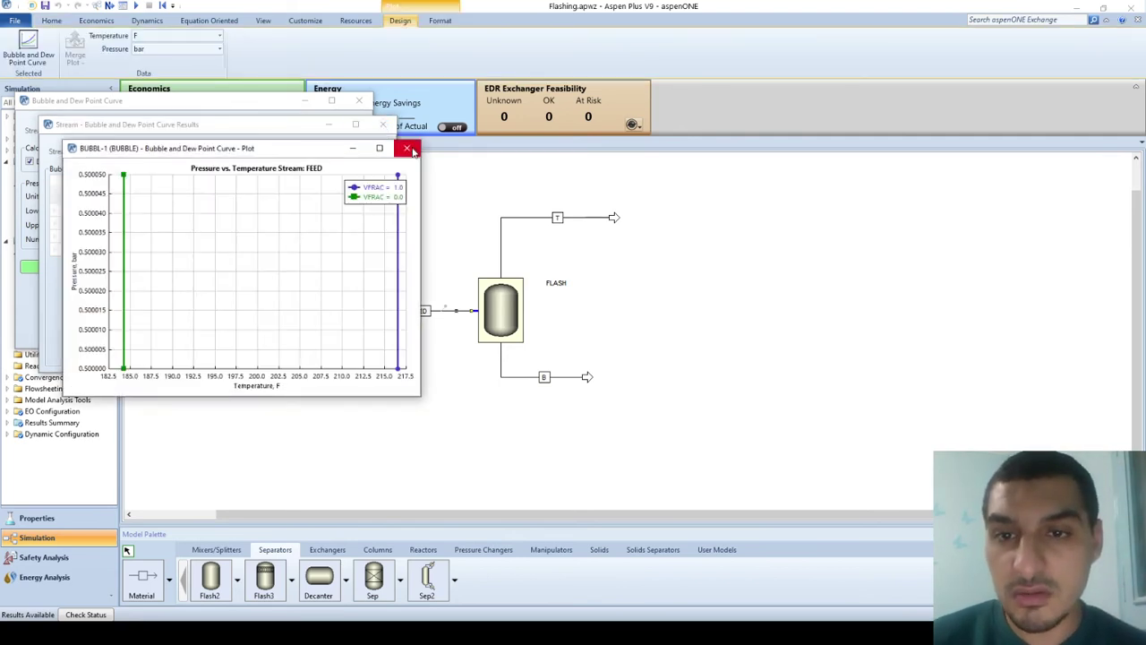
Close the bubble and dew point plot and show the FEED curve results' total temperature in °C, dismissing the redrawn plot.
left_click(413, 146)
left_click(240, 194)
left_click(240, 194)
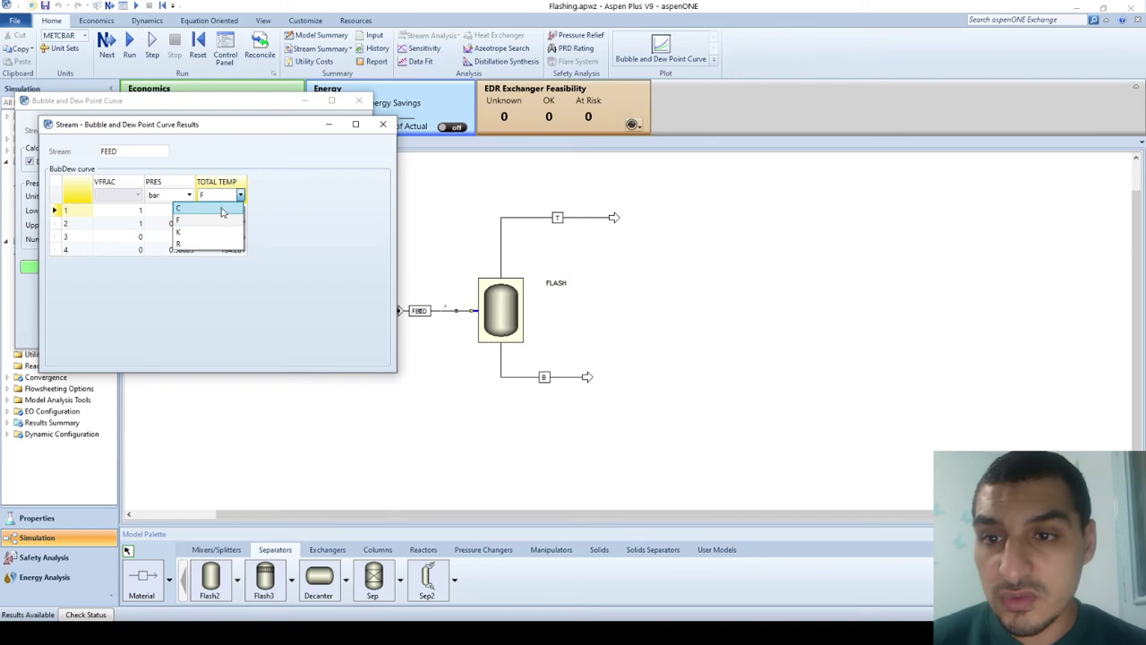
left_click(219, 211)
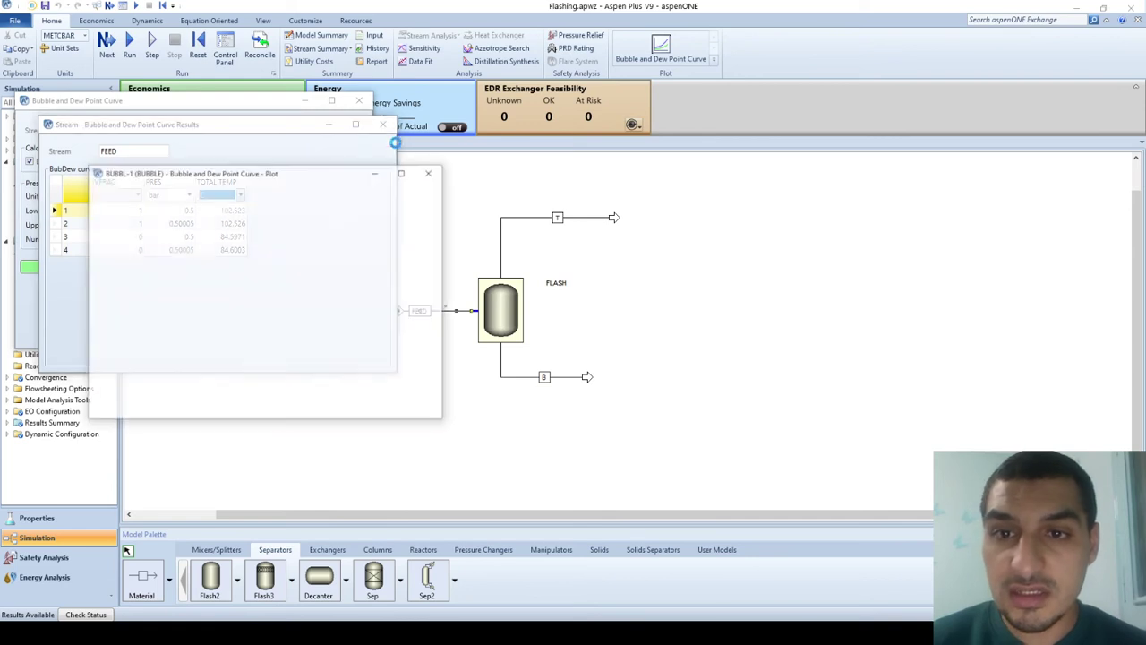
left_click(431, 172)
Check the bubble and dew point temperatures at 0.5 bar for the FEED stream, and close the results and analysis dialogs.
left_click_drag(311, 127, 472, 177)
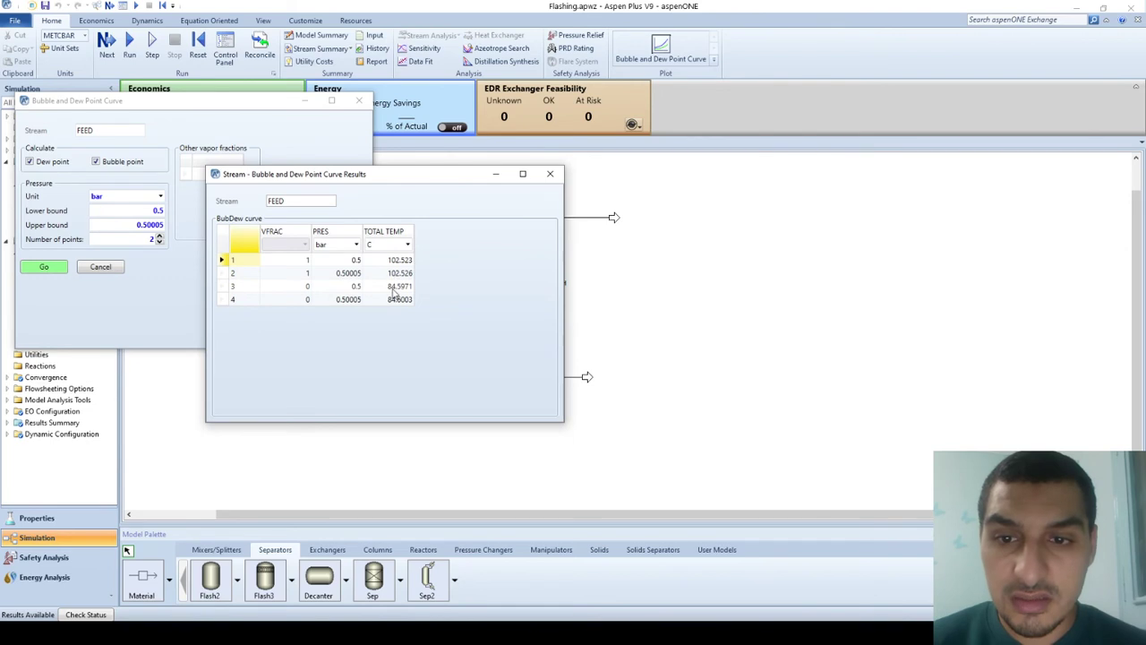
left_click(392, 288)
left_click(394, 259)
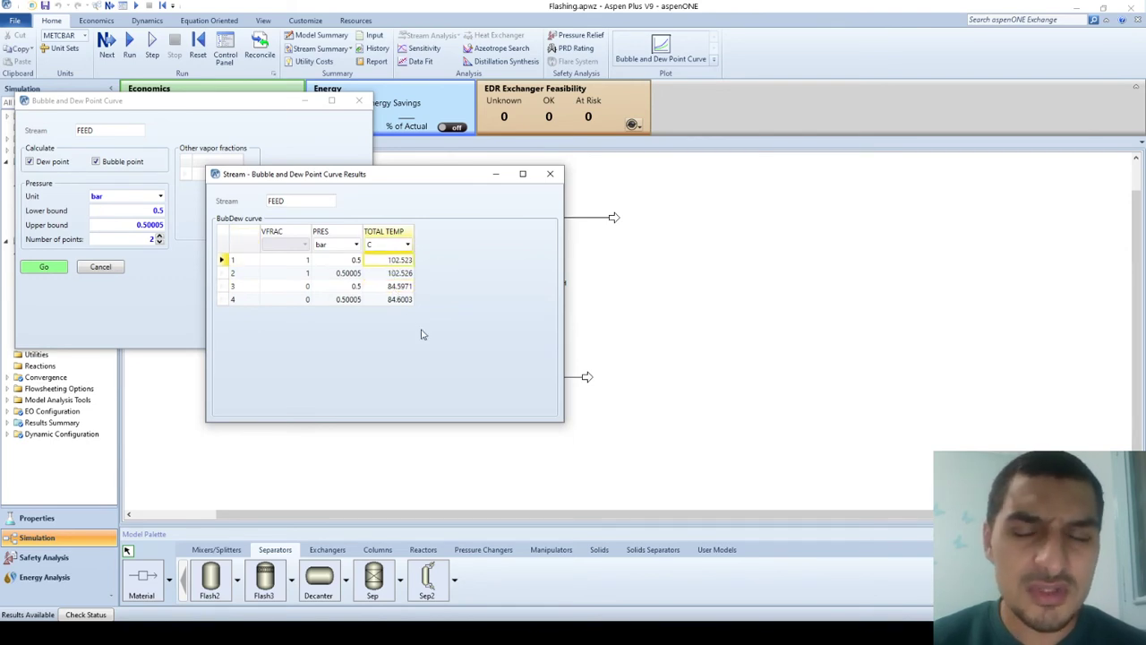
left_click(552, 175)
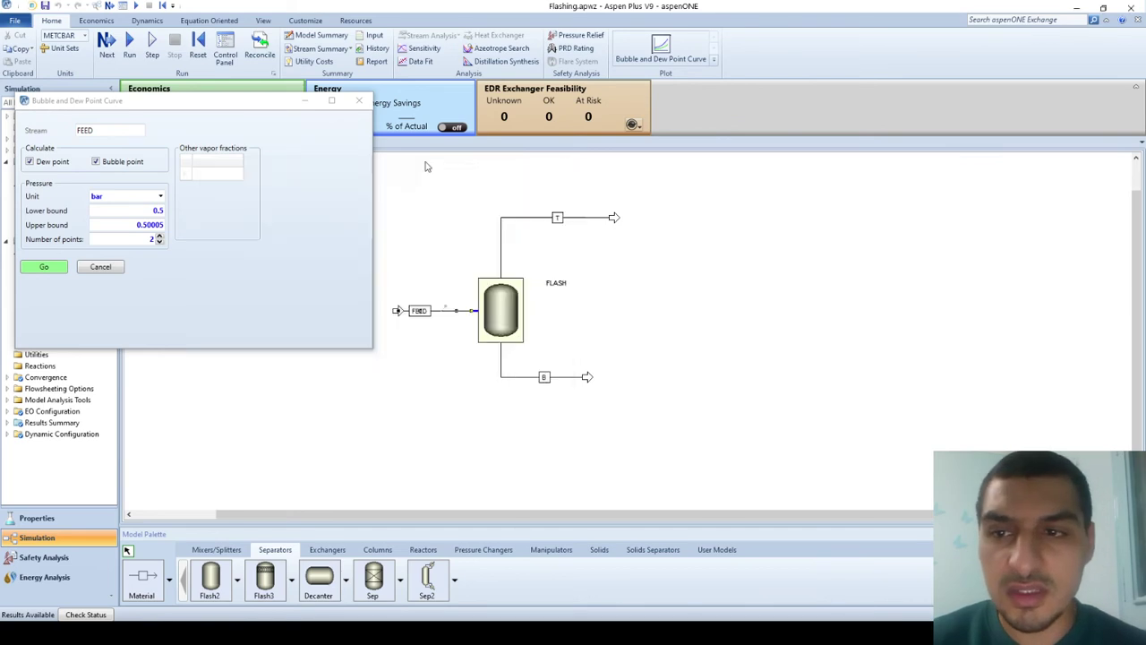
left_click(359, 100)
Set the FLASH block's temperature to 93 °C and rerun the simulation from the main flowsheet.
double_click(488, 311)
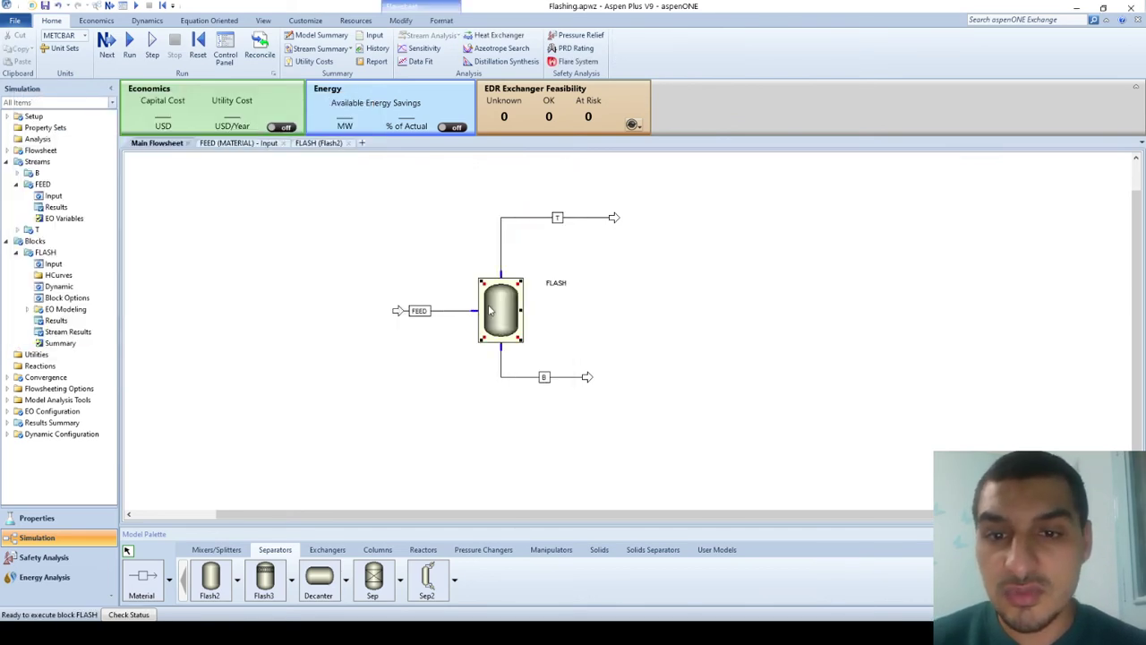
left_click(251, 217)
type("93")
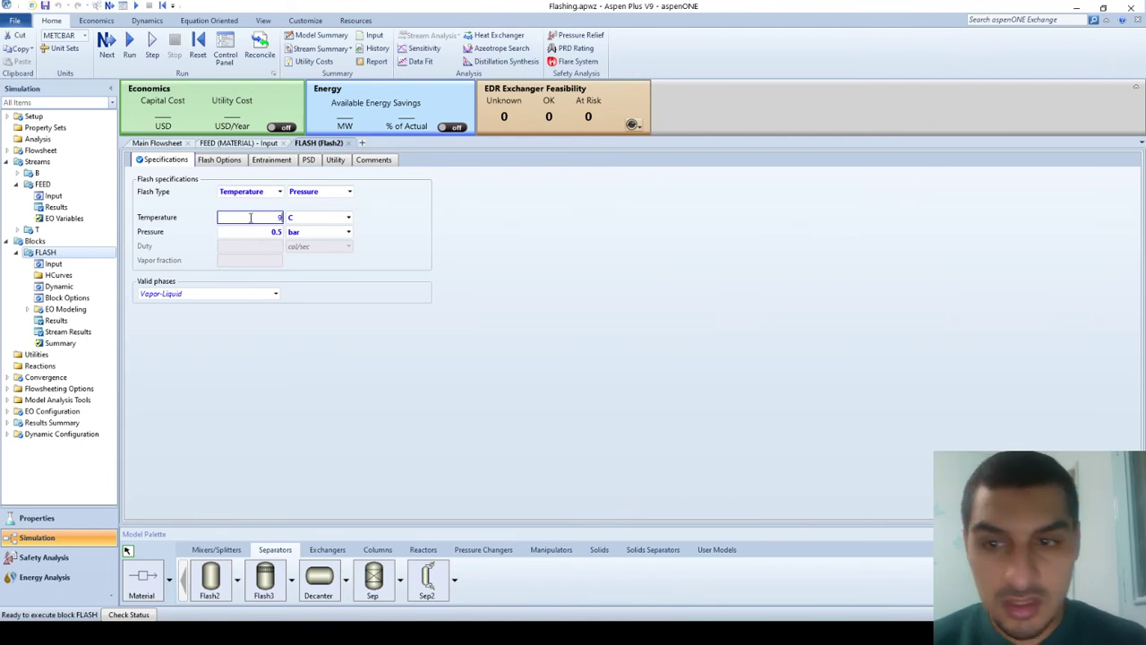
left_click(188, 218)
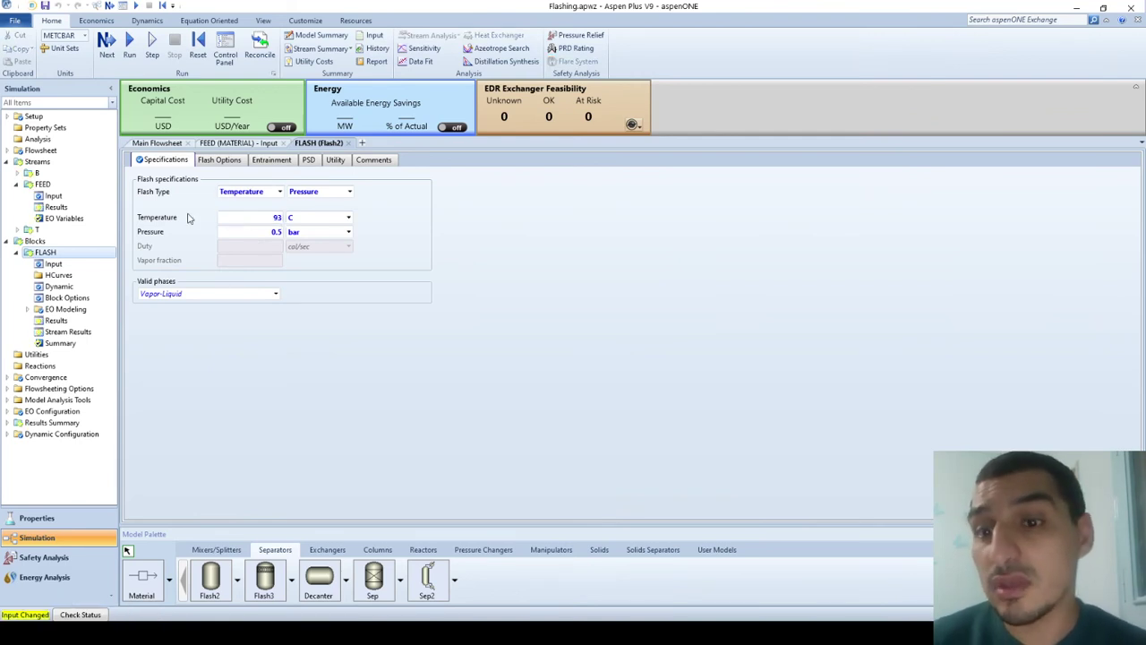
left_click(165, 145)
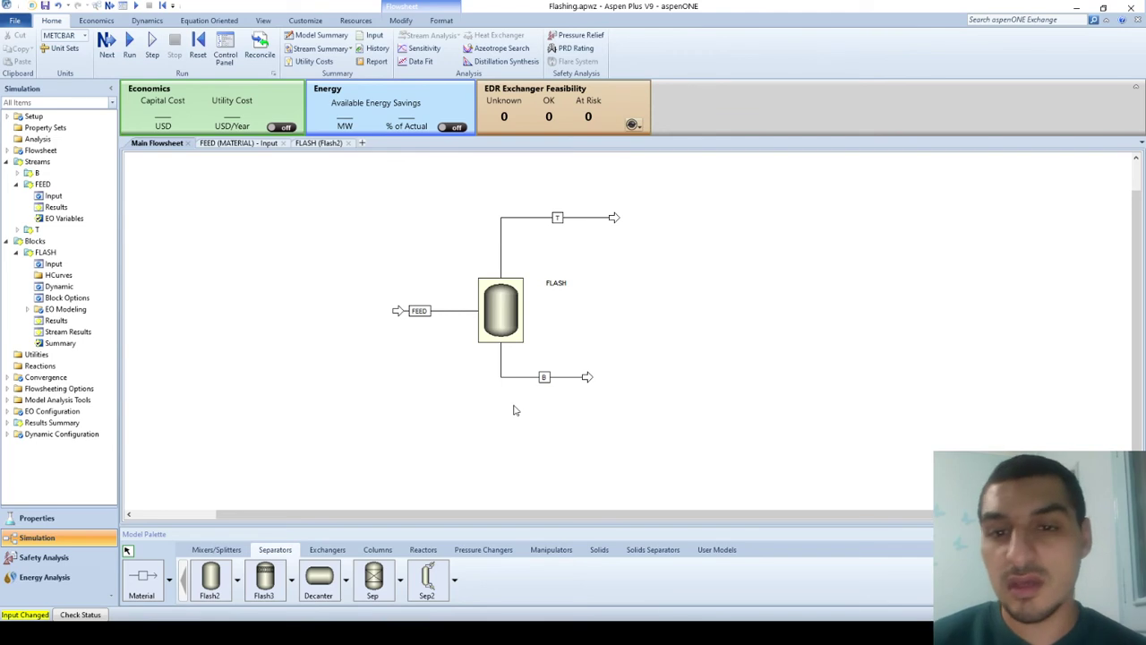
left_click(129, 51)
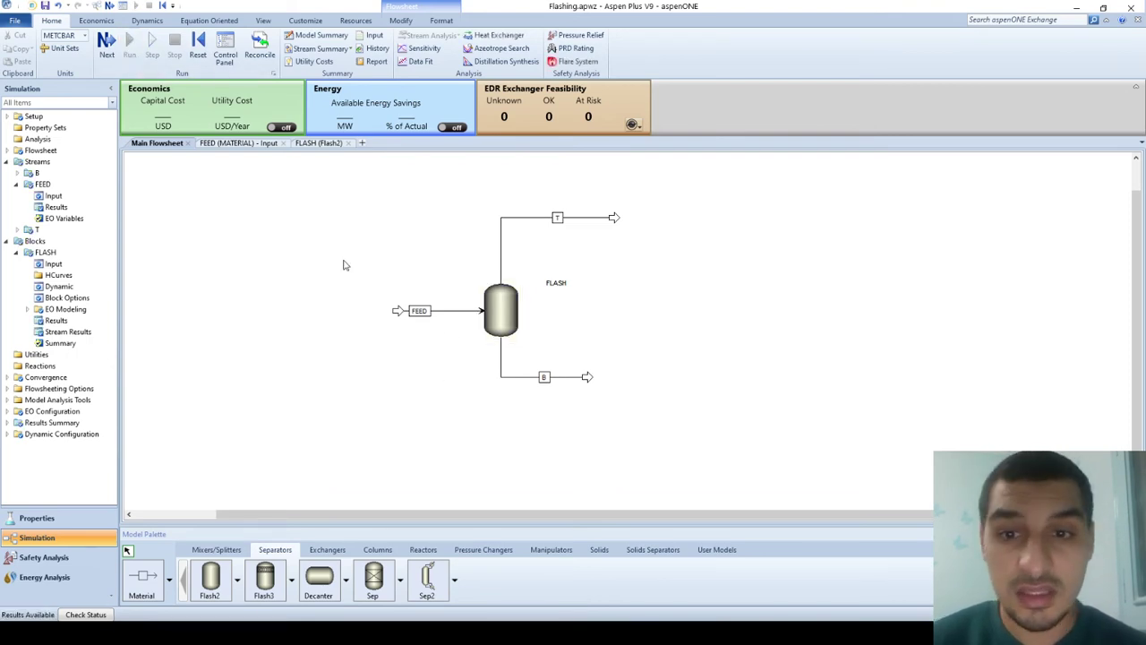
Open the FLASH block's results summary, show the outlet temperature in °C and inspect the vapor fraction.
left_click(507, 313)
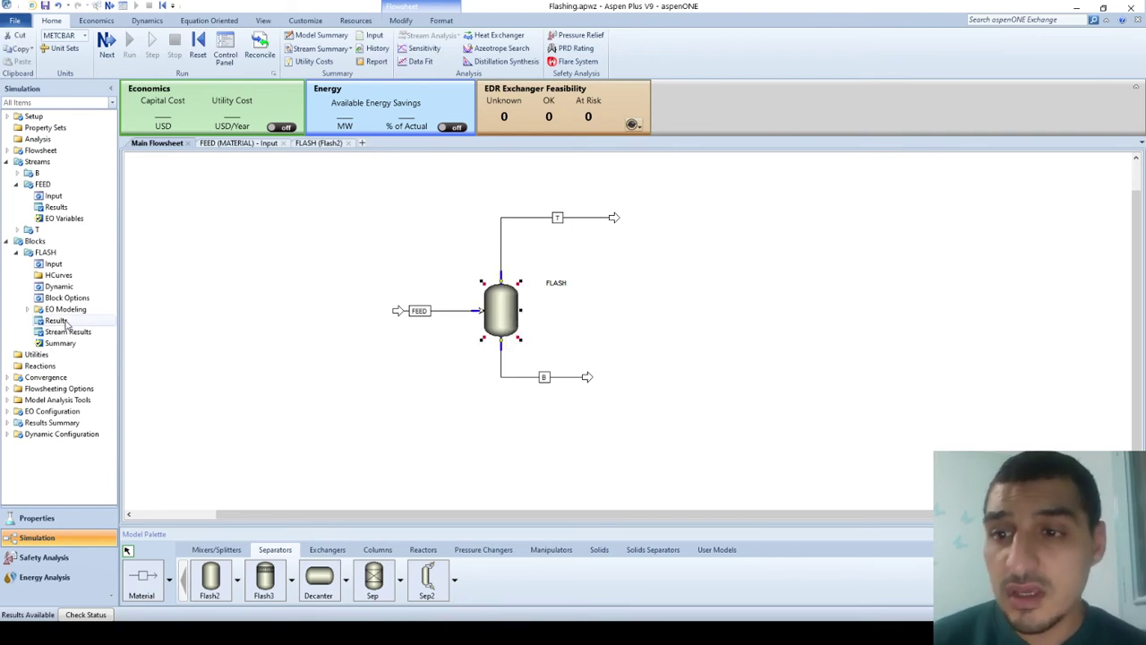
left_click(270, 318)
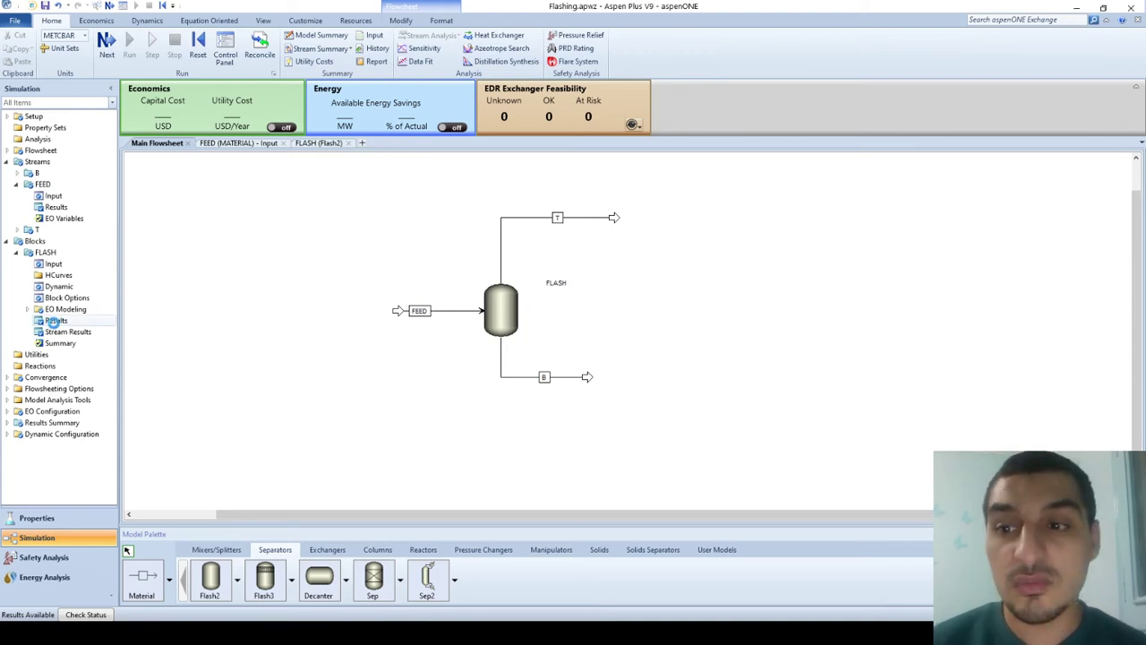
left_click(54, 321)
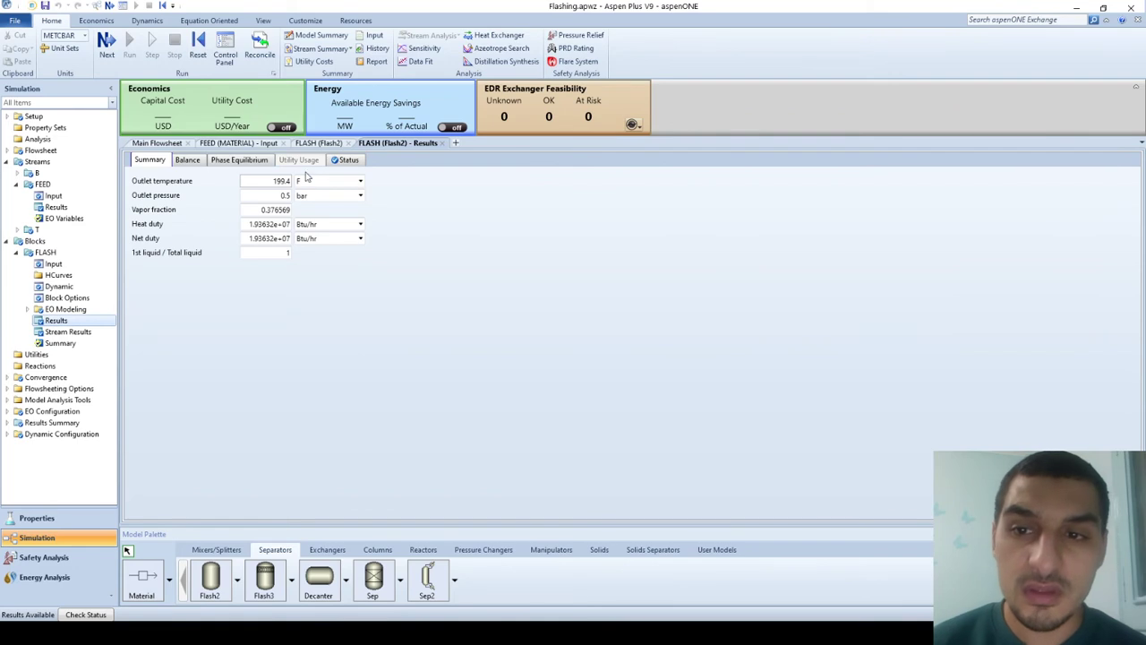
left_click(333, 181)
left_click(338, 182)
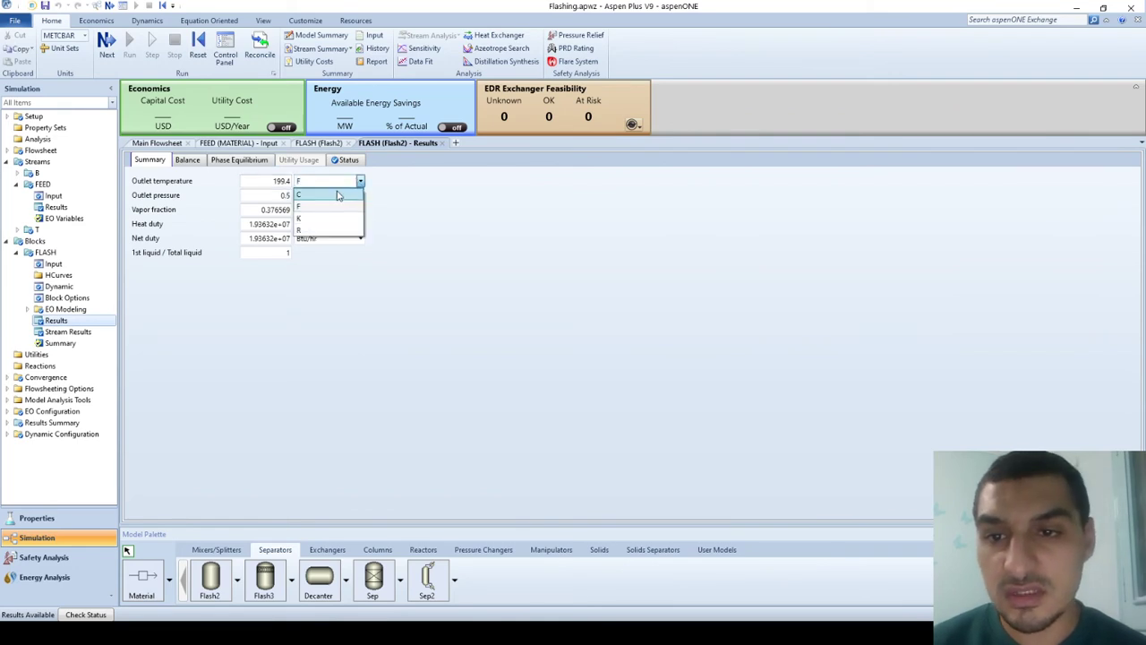
left_click(337, 195)
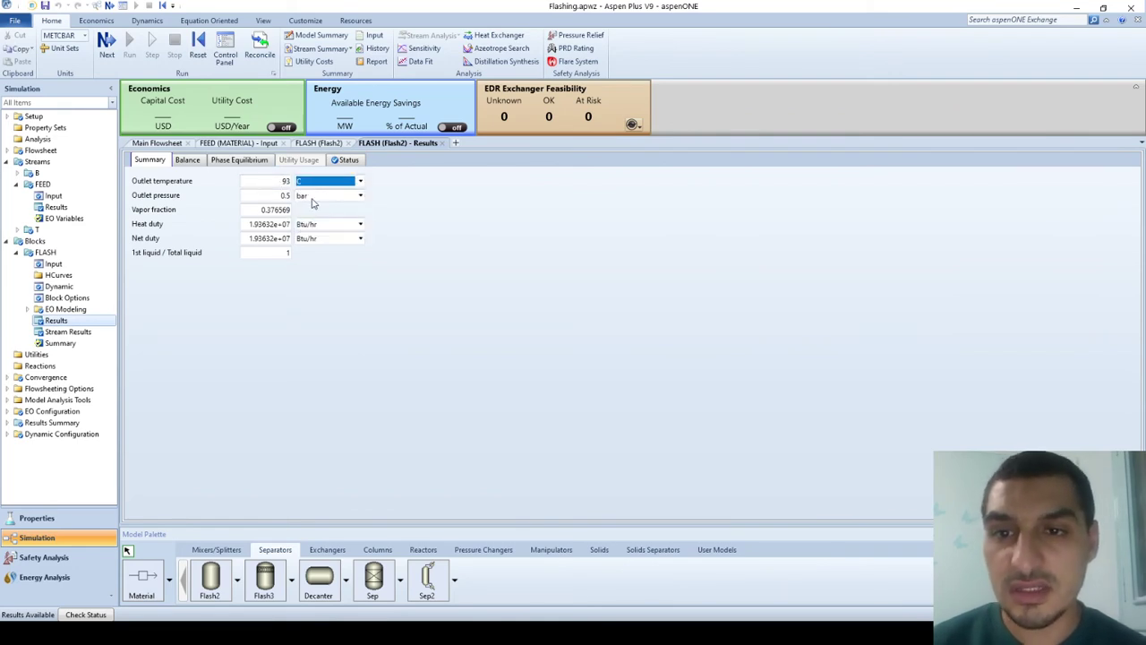
left_click(251, 210)
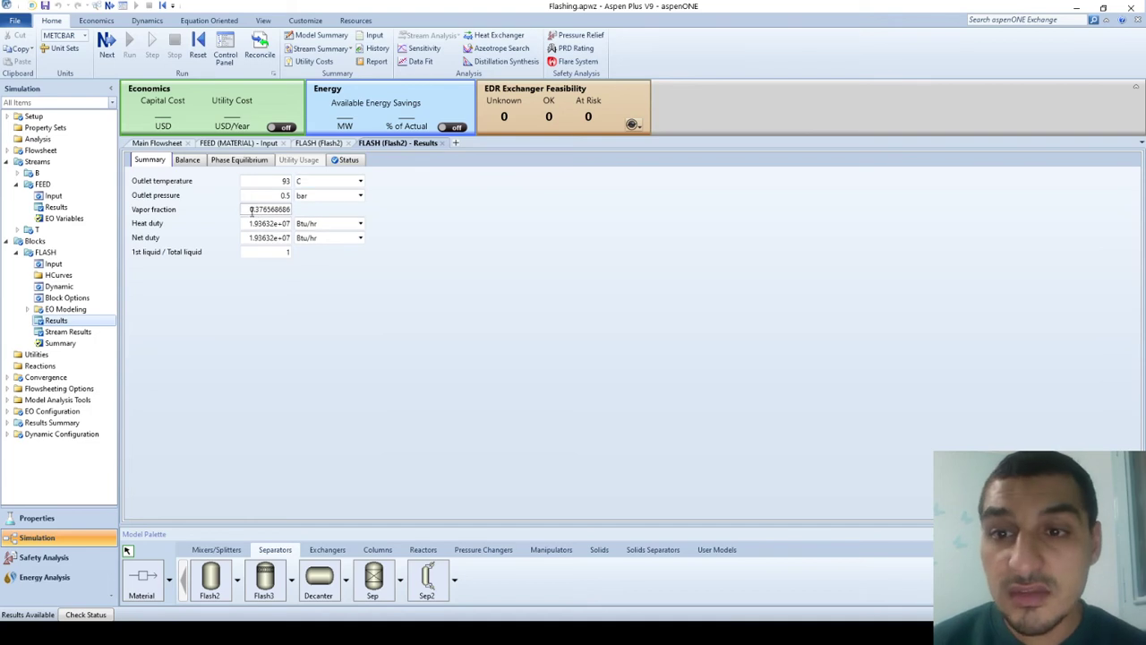
left_click(311, 217)
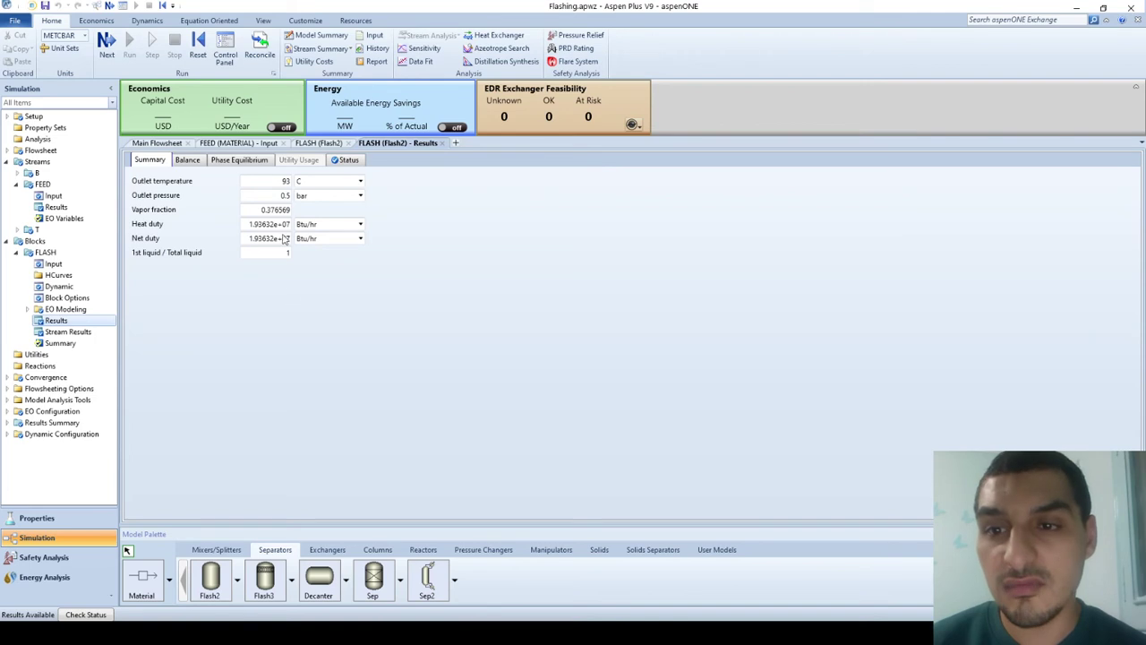
Open the FLASH block's phase equilibrium results and compare the liquid (X) and vapor (Y) mole fractions of the components.
left_click(197, 162)
left_click(224, 162)
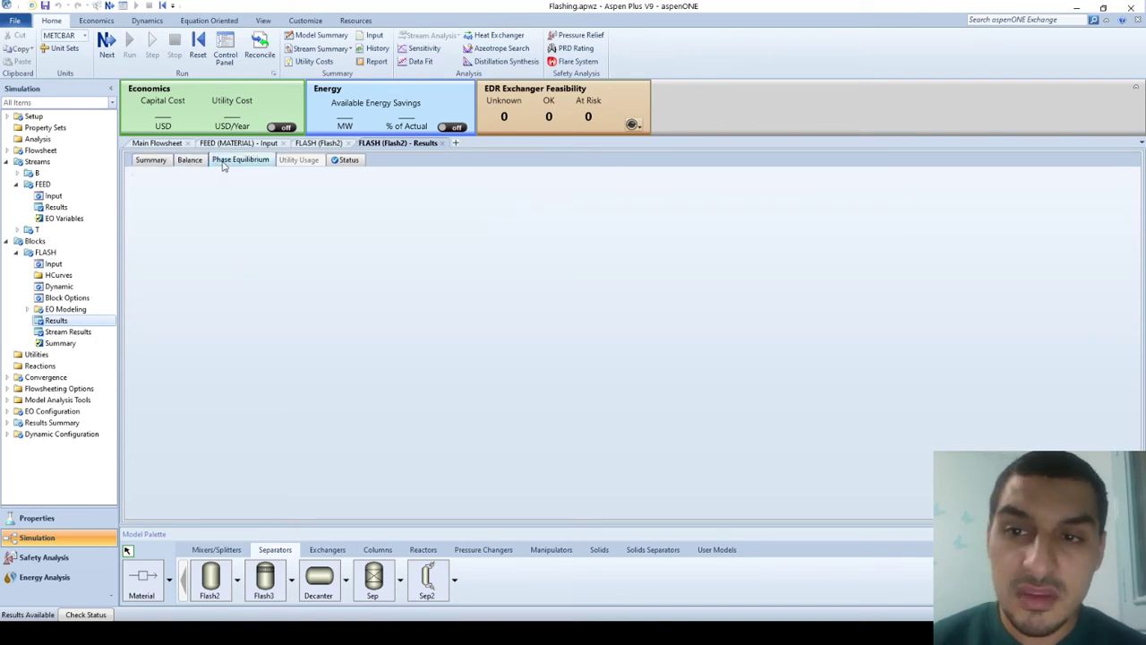
left_click_drag(282, 192, 327, 232)
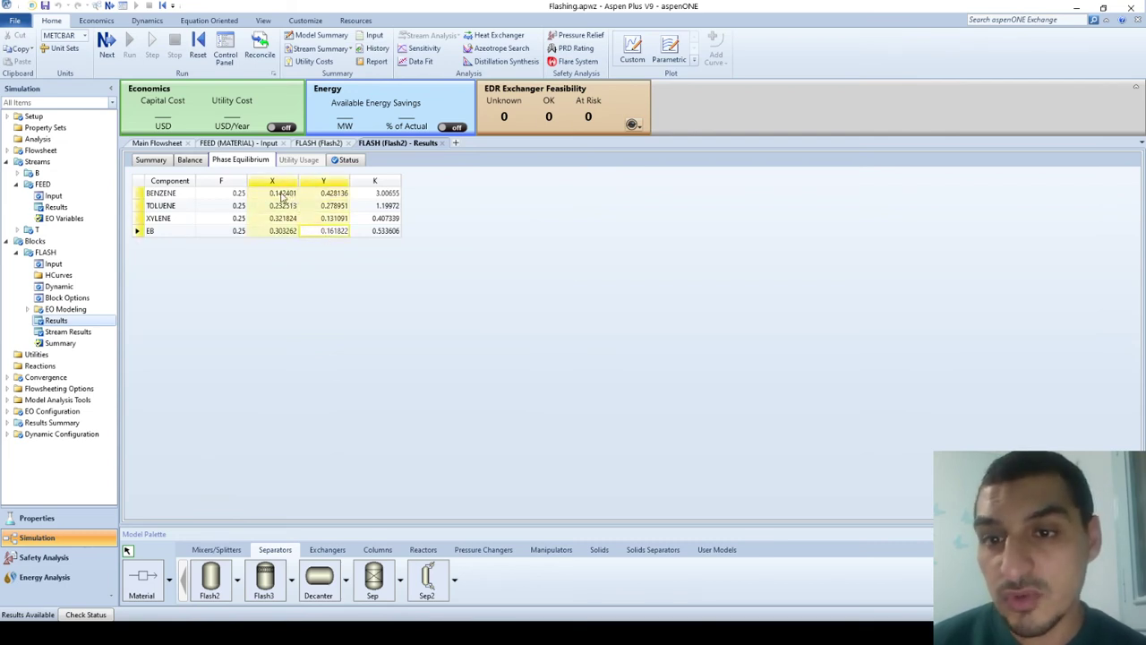
left_click_drag(283, 192, 278, 233)
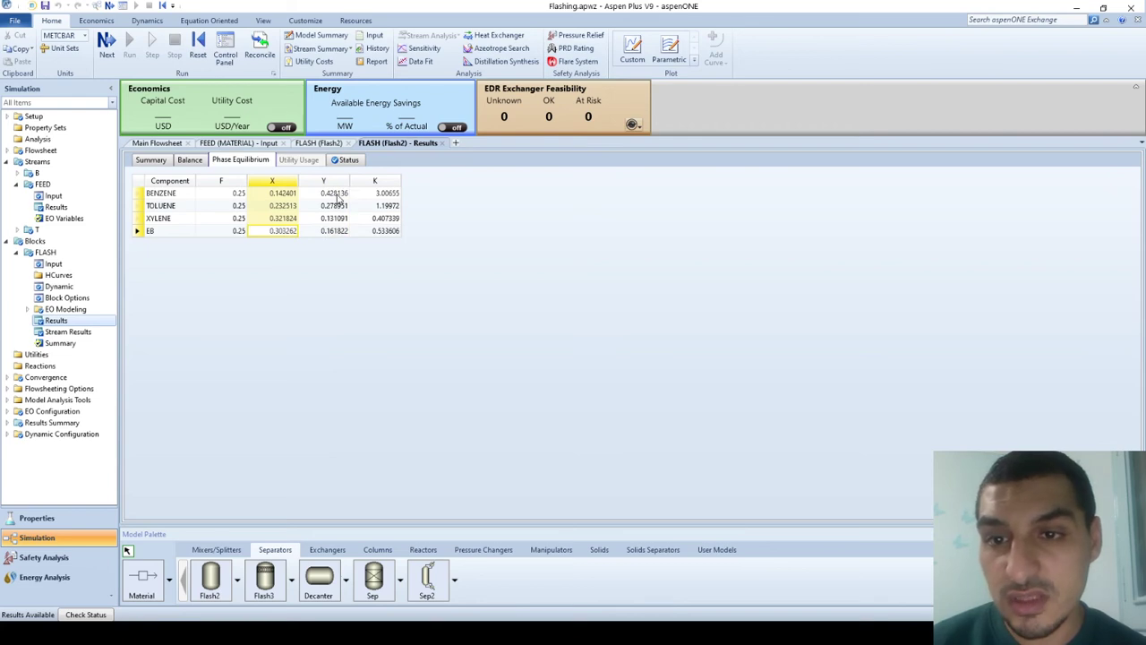
left_click_drag(330, 193, 338, 234)
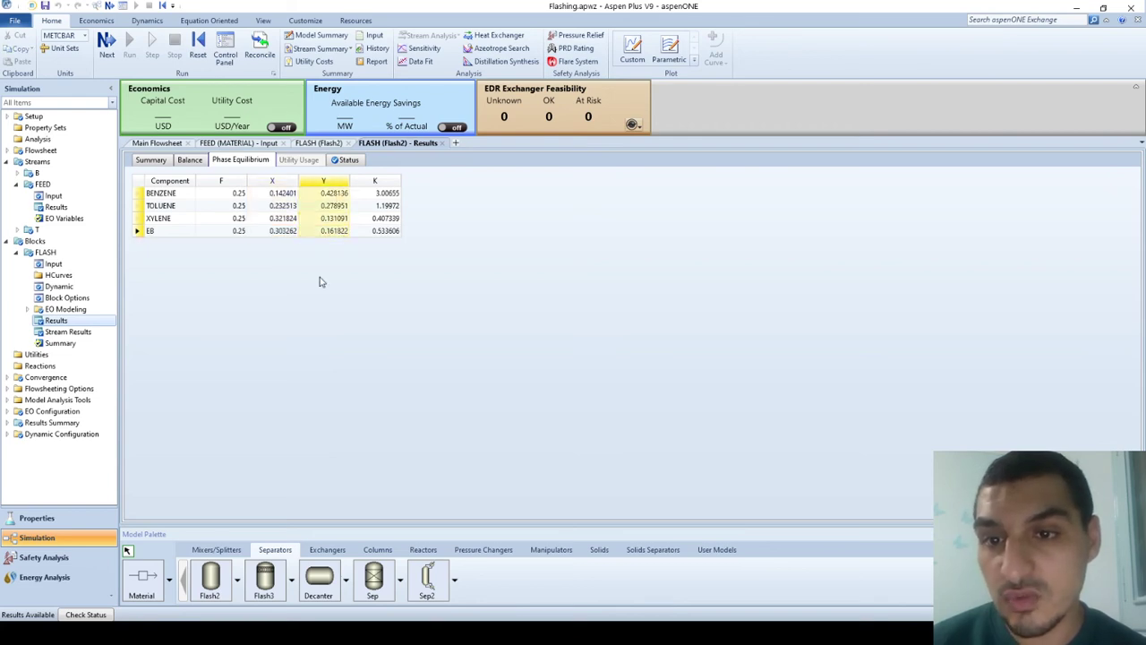
left_click(332, 206)
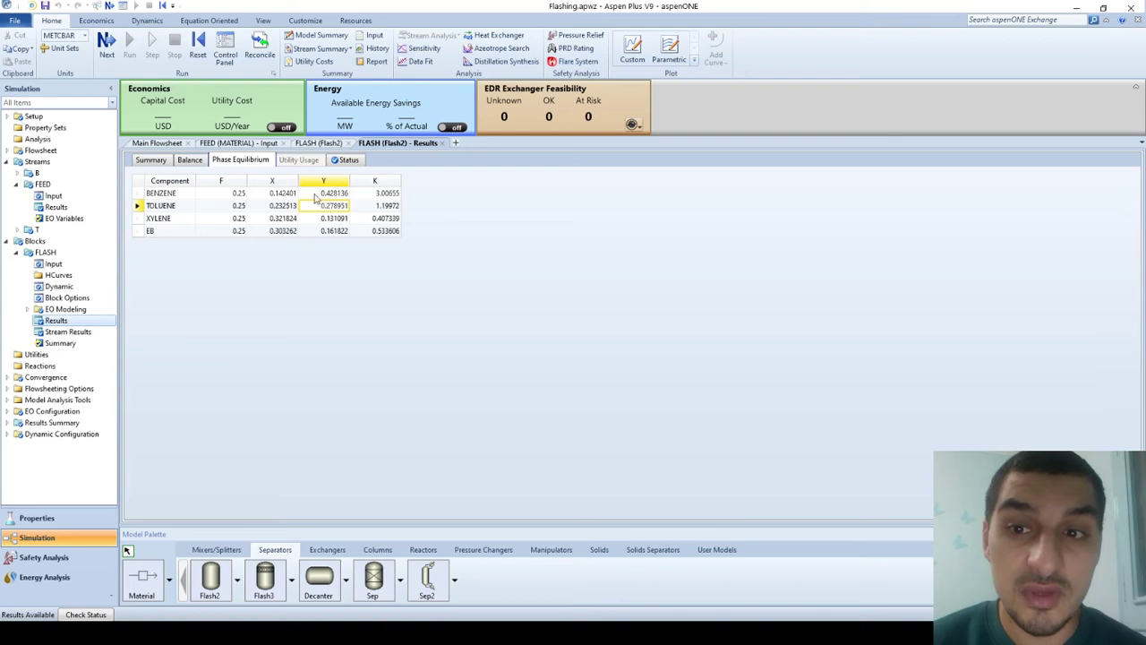
left_click(324, 193)
left_click_drag(324, 204, 286, 239)
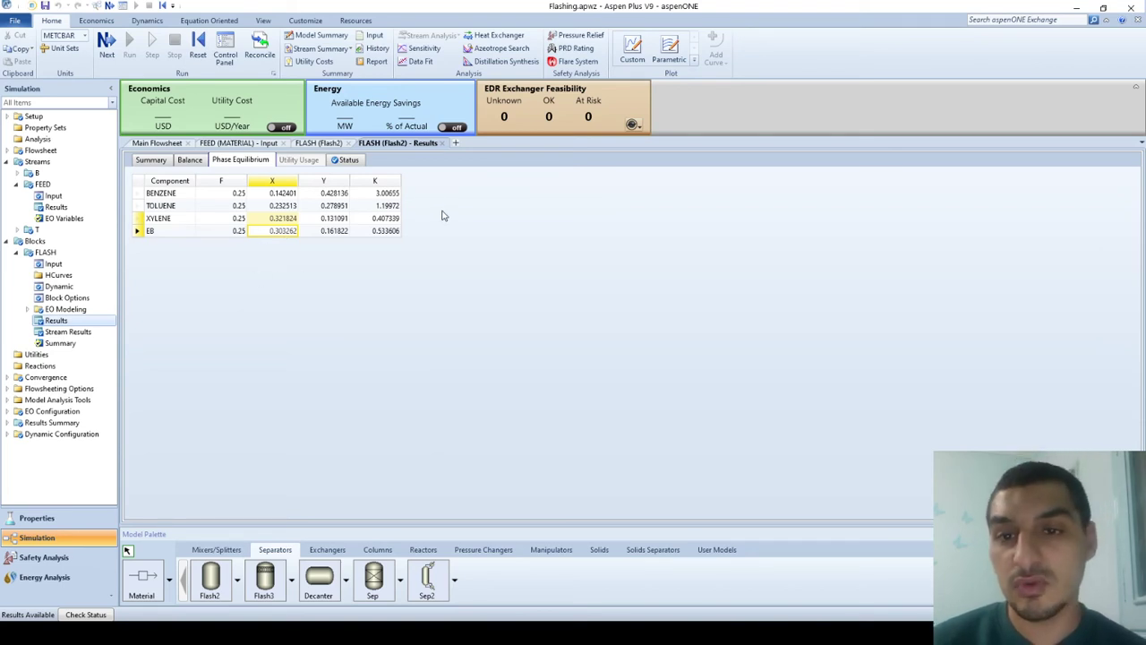
Examine the K-values of benzene, toluene, xylene and EB in the phase equilibrium results.
left_click(387, 194)
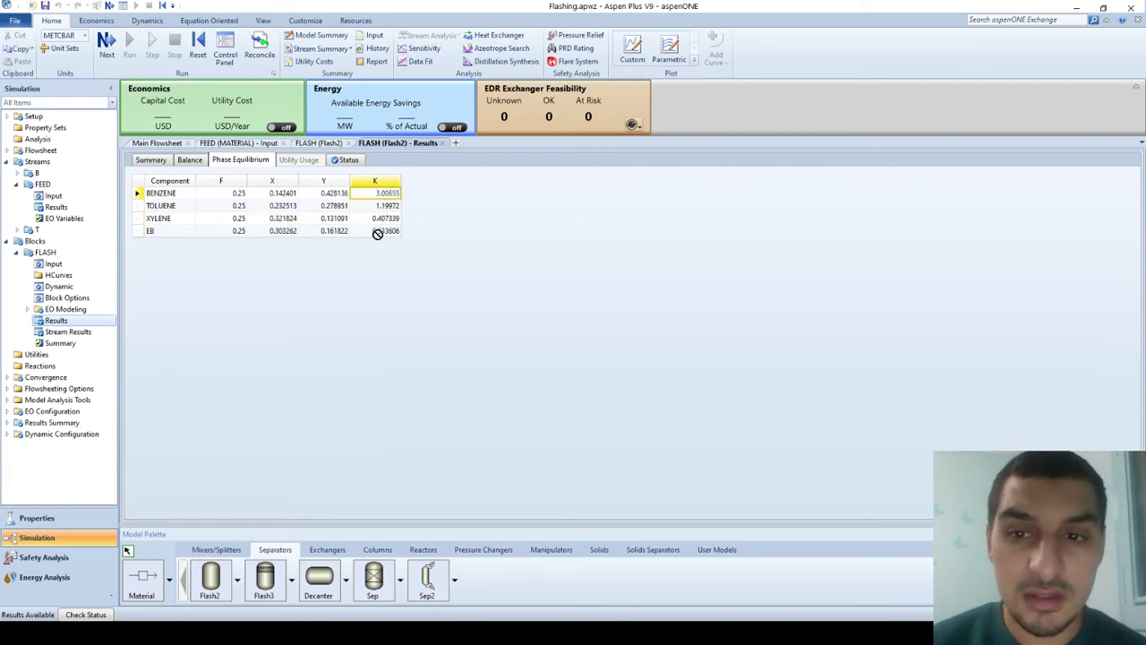
key("shift+Down")
key("shift+Down")
key("shift+Down")
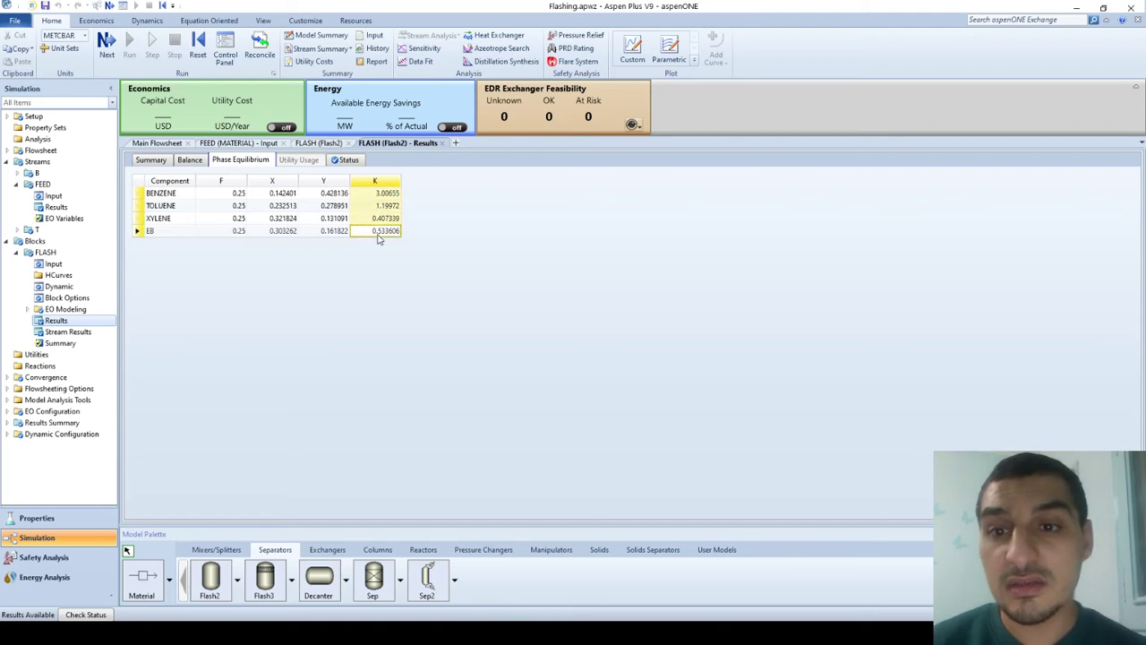
Place the flashing.xlsx workbook in Excel side by side with Aspen Plus and open its Flashing (ideal mix) sheet.
key("super+Down")
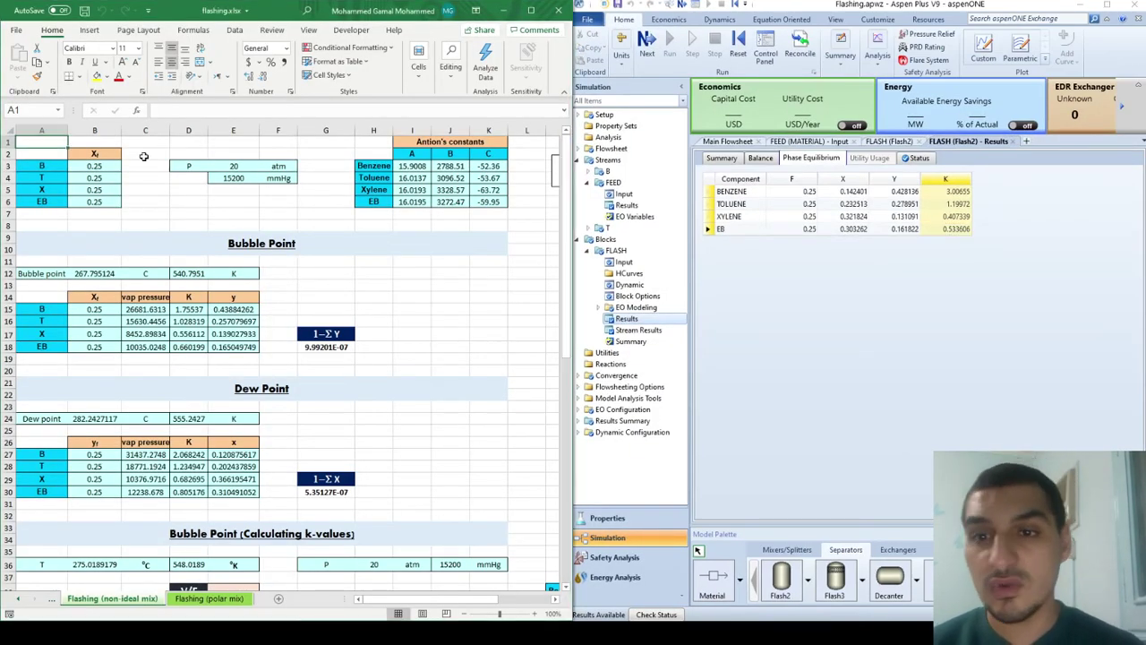
left_click(370, 246)
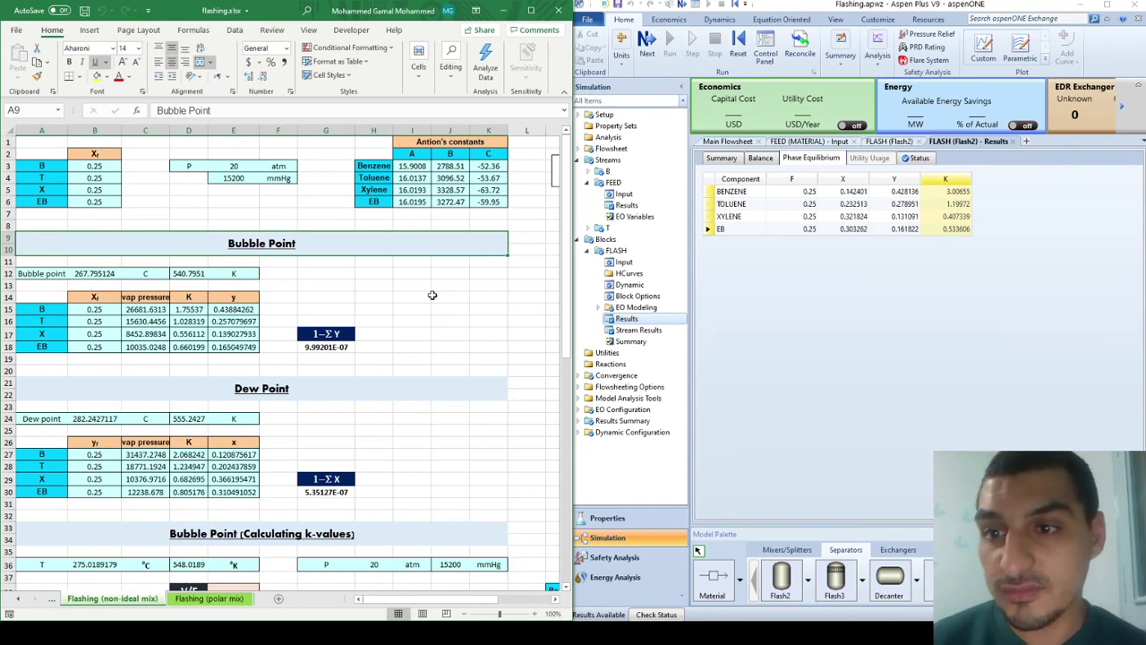
key("Down")
key("Down")
key("Down")
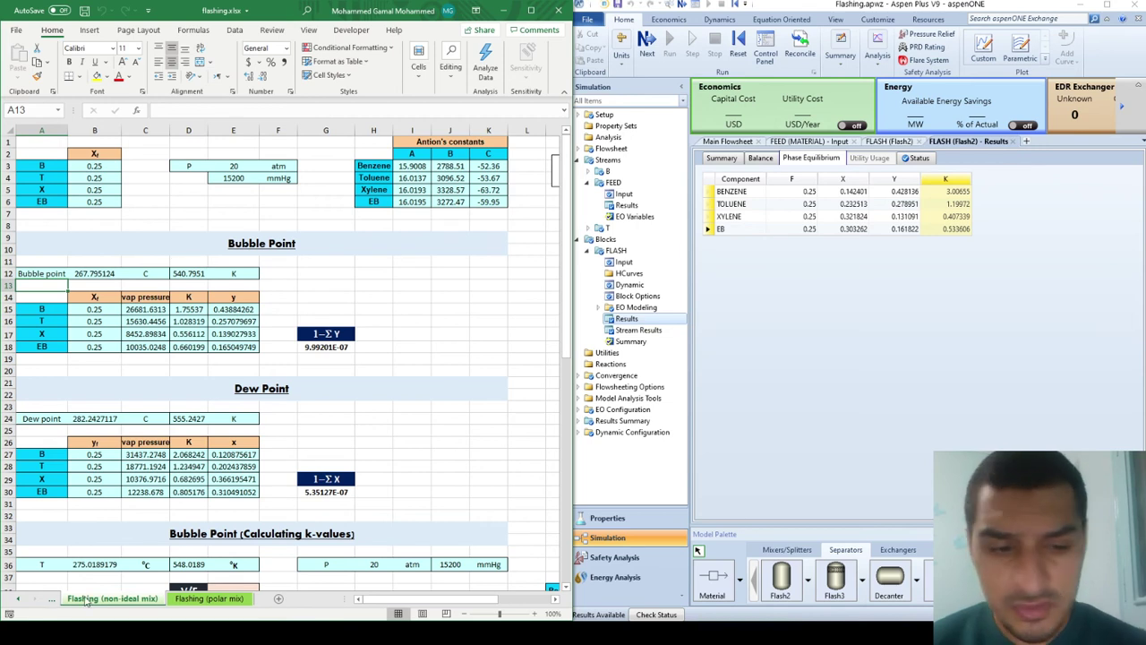
left_click(51, 598)
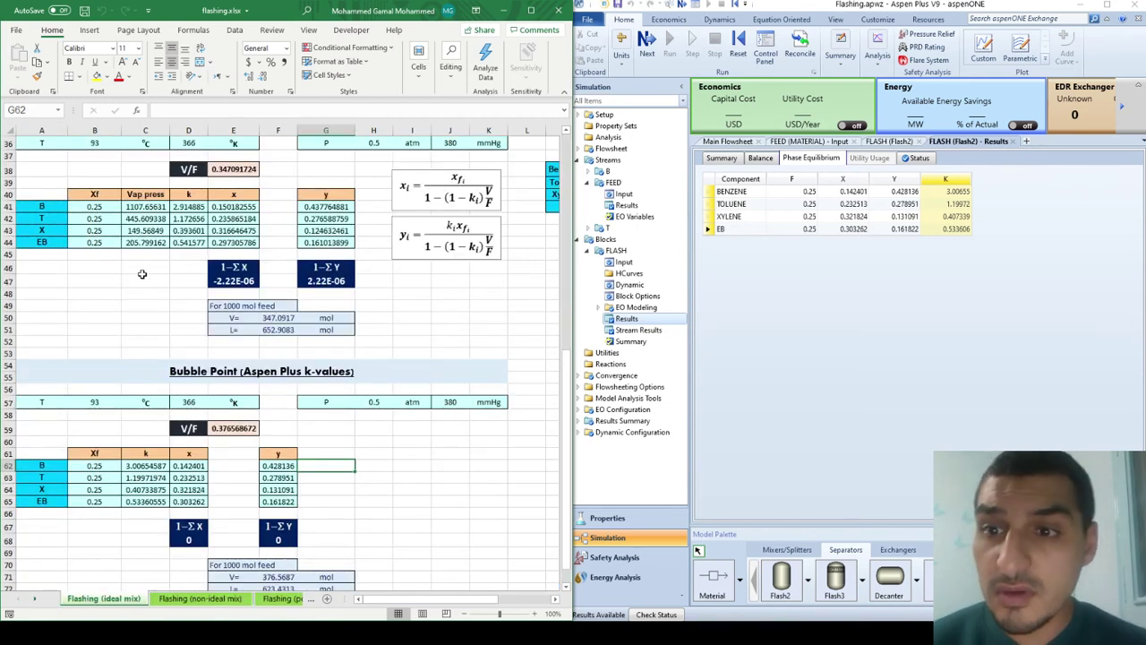
Check the calculated bubble point and dew point temperatures in the ideal mix sheet.
scroll(141, 274, "up", 1)
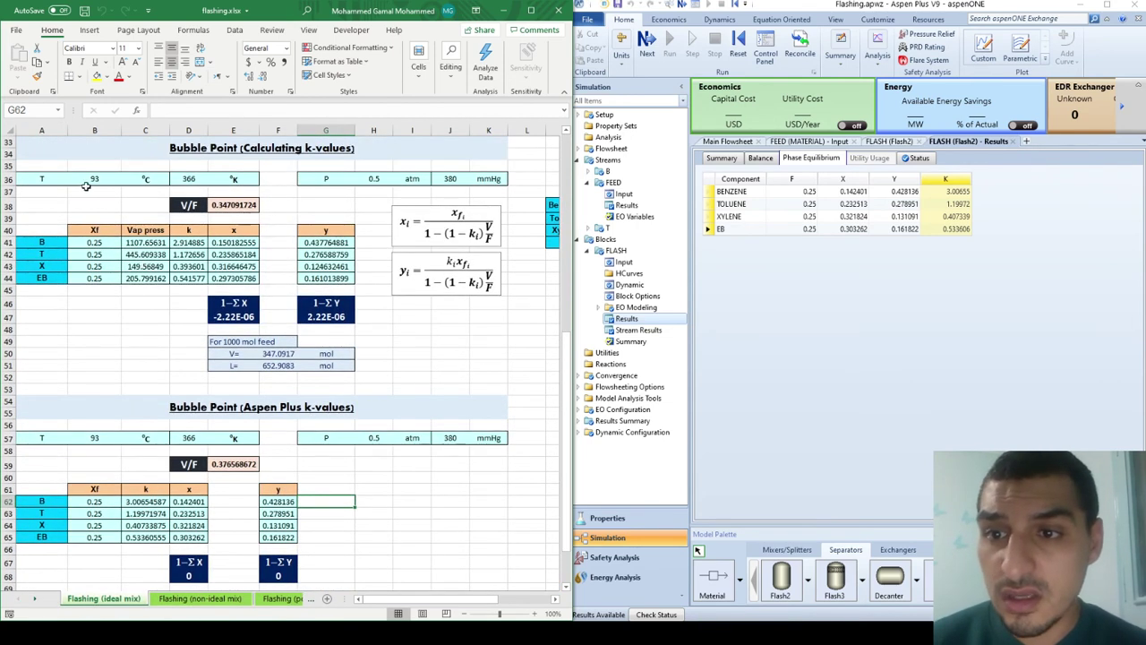
scroll(86, 185, "up", 11)
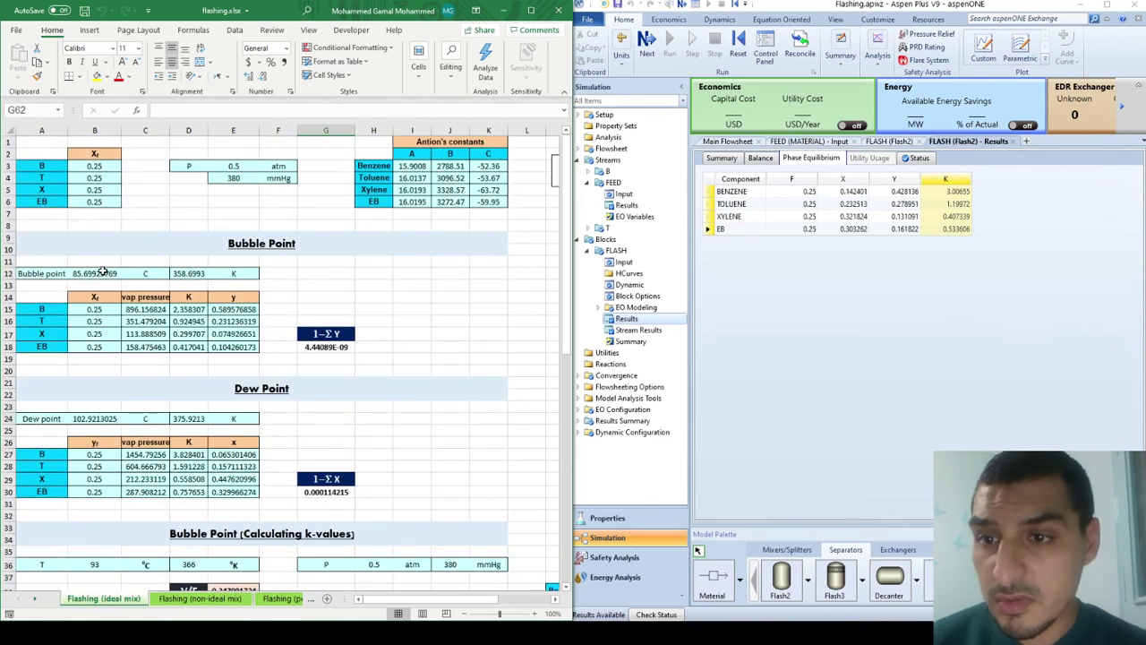
left_click(103, 272)
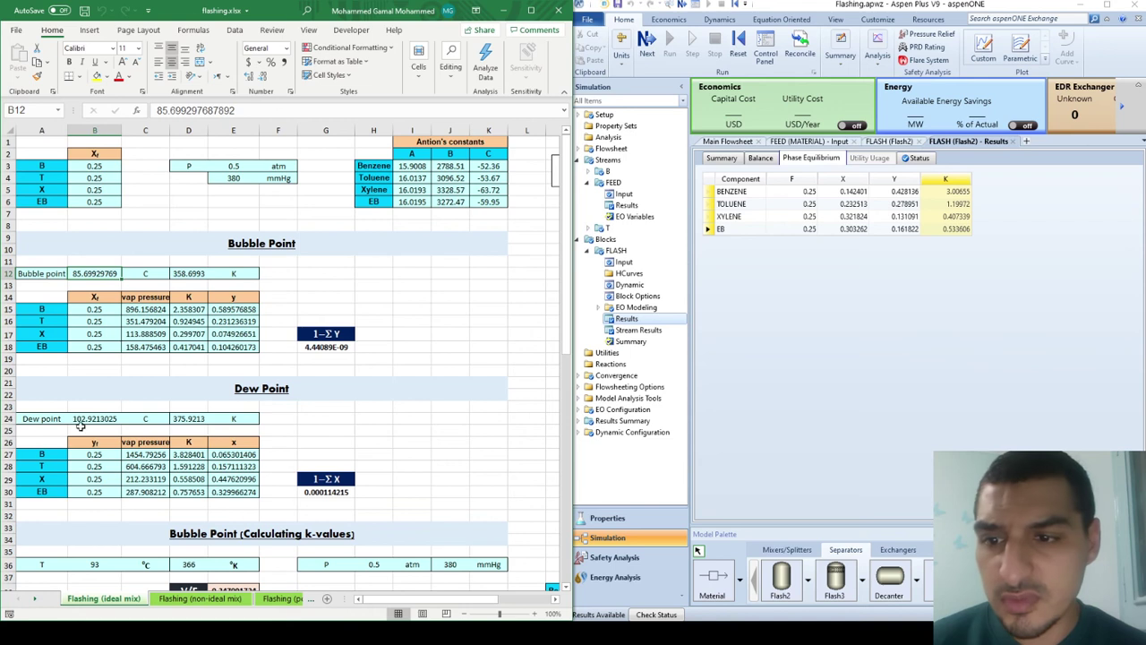
left_click(93, 420)
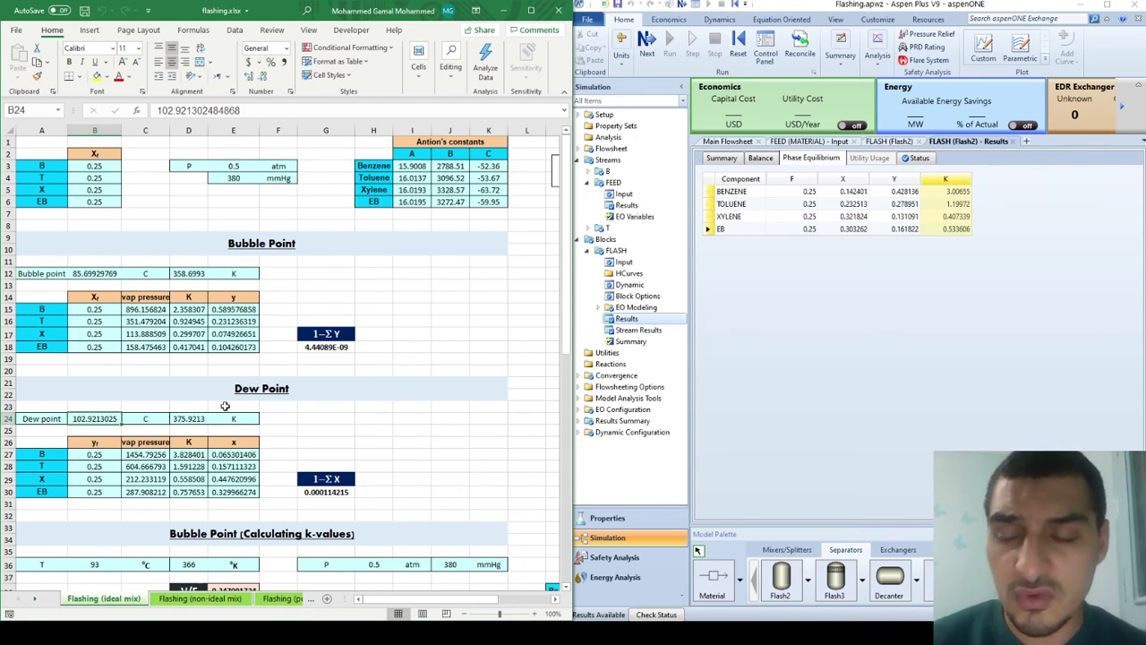
Compare the V/F value in the sheet's Bubble Point (Calculating k-values) section with the vapor fraction in the FLASH block's results summary.
scroll(224, 406, "down", 3)
scroll(225, 406, "down", 2)
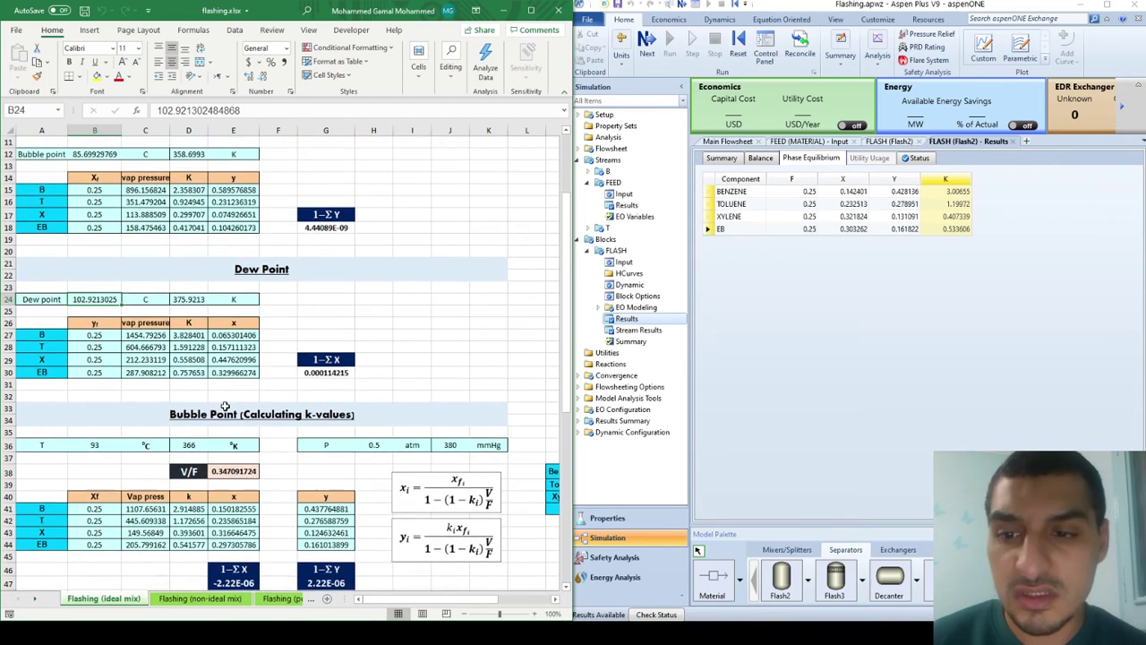
scroll(225, 407, "down", 3)
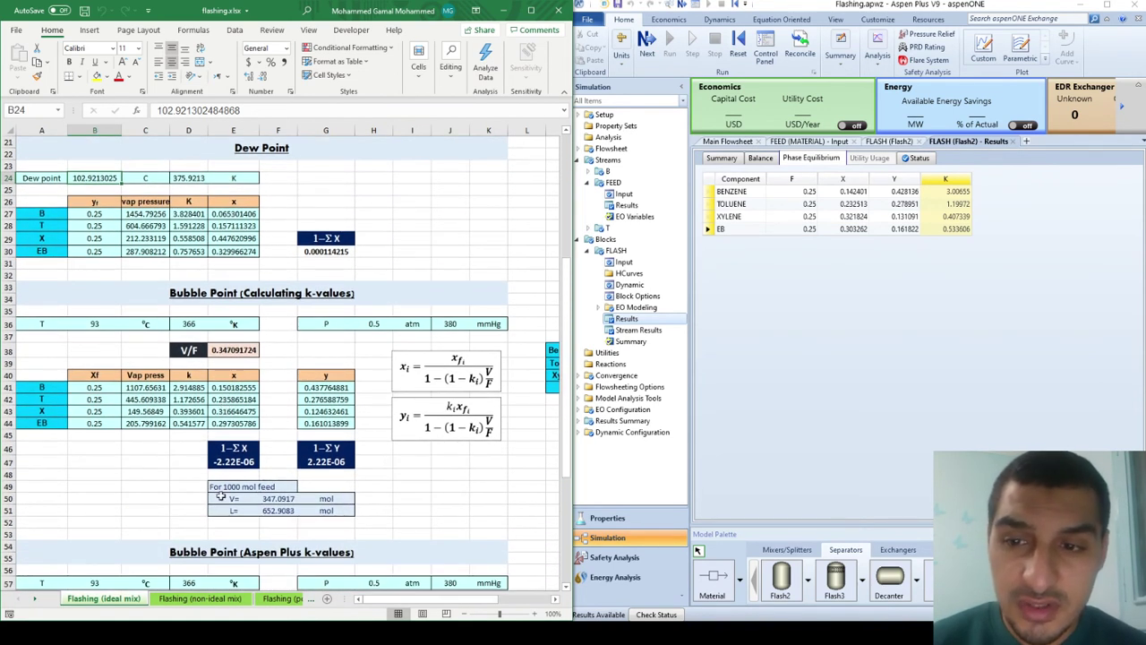
left_click(233, 349)
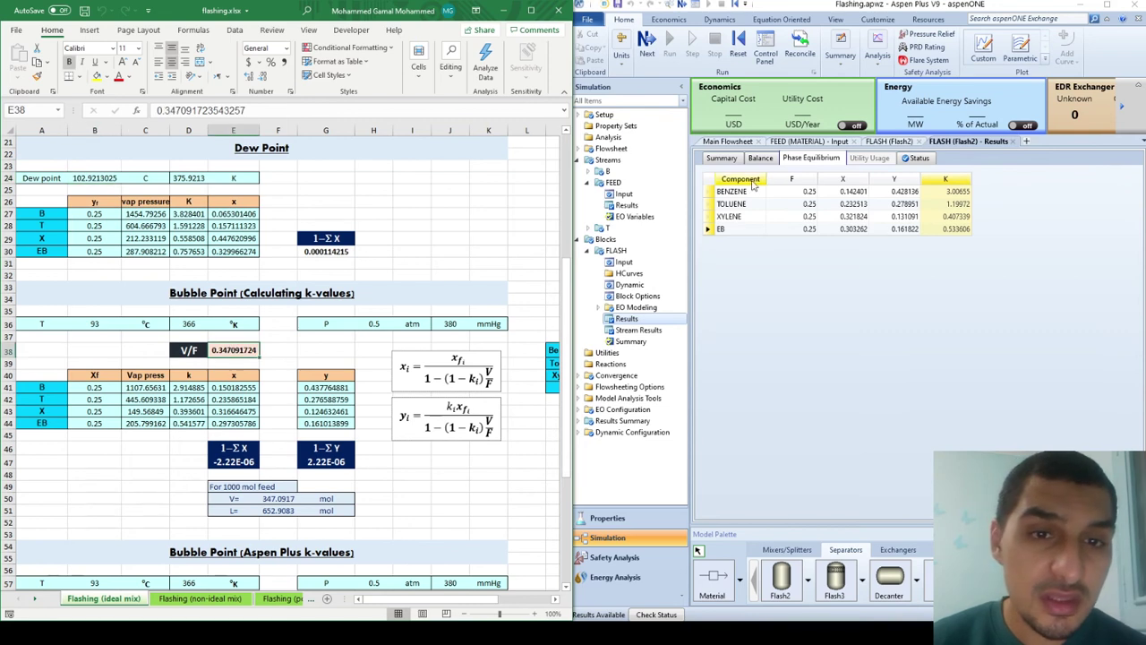
left_click(722, 159)
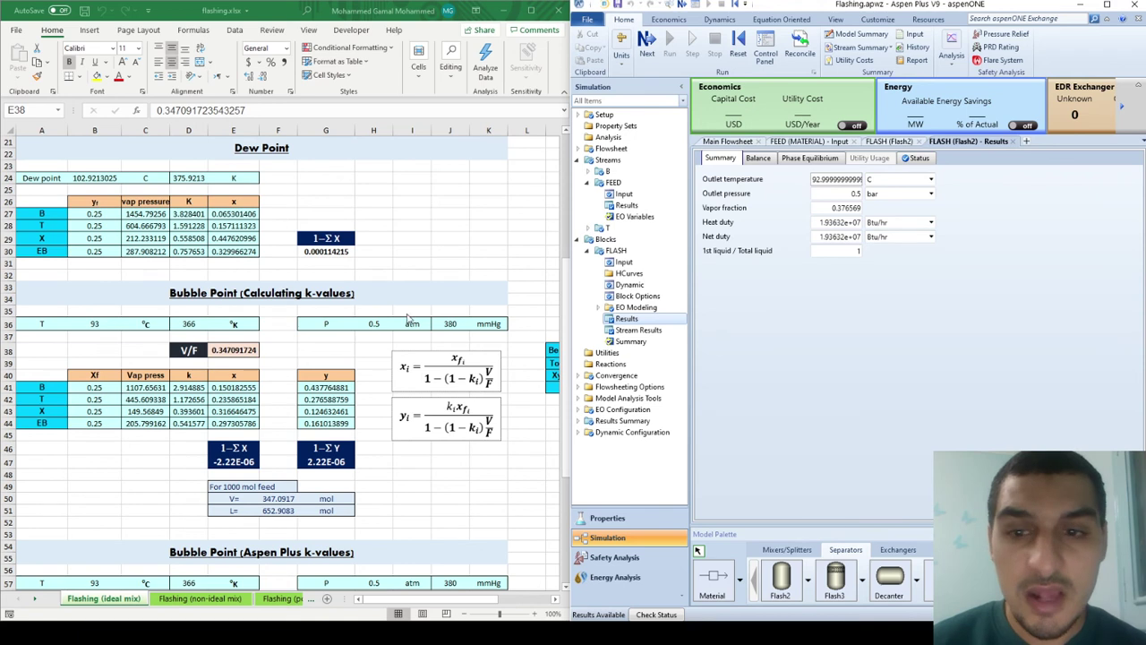
Compare the FLASH block's phase equilibrium X, Y and K-values with the k, x and y values in the Calculating k-values section.
left_click(813, 159)
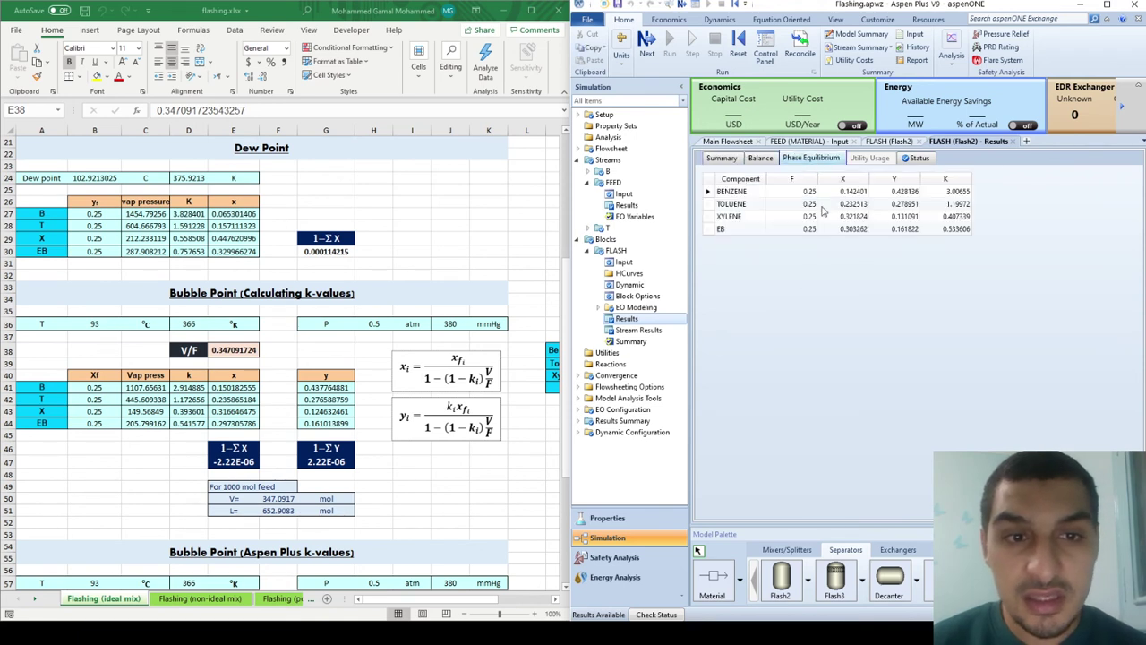
left_click_drag(842, 191, 893, 230)
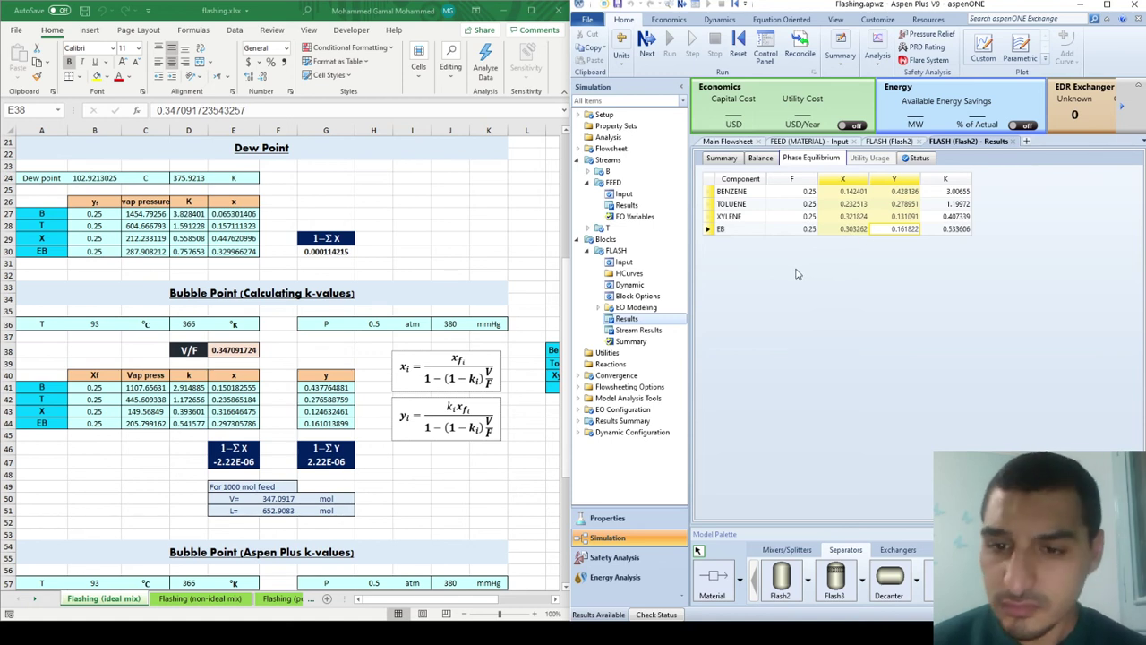
left_click(808, 366)
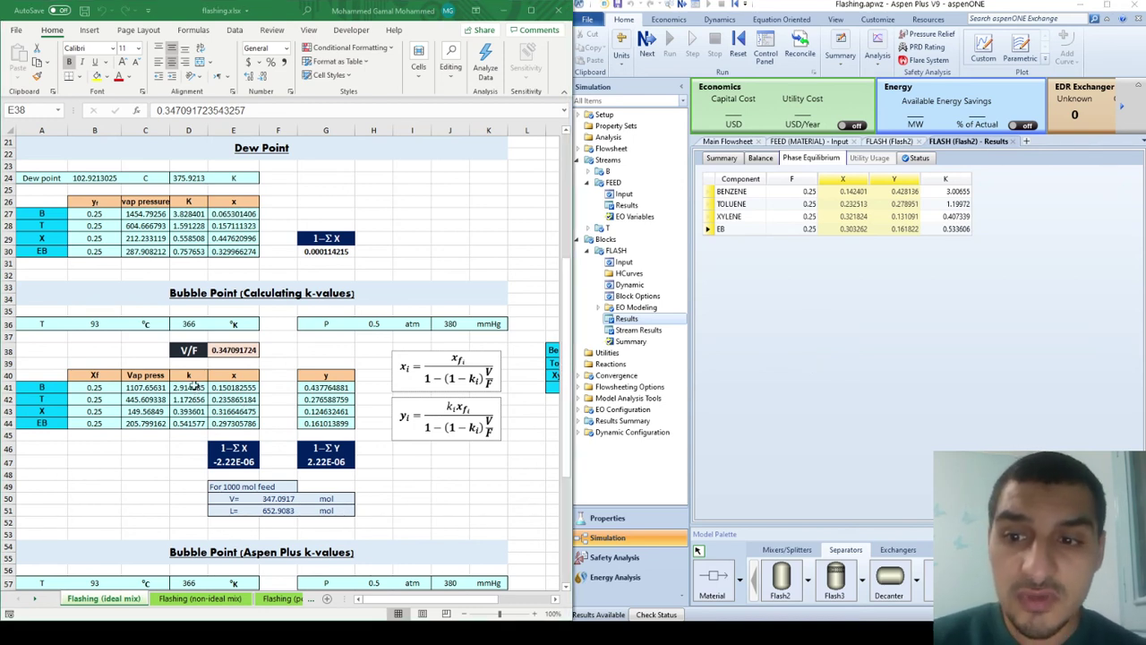
left_click_drag(190, 398, 191, 421)
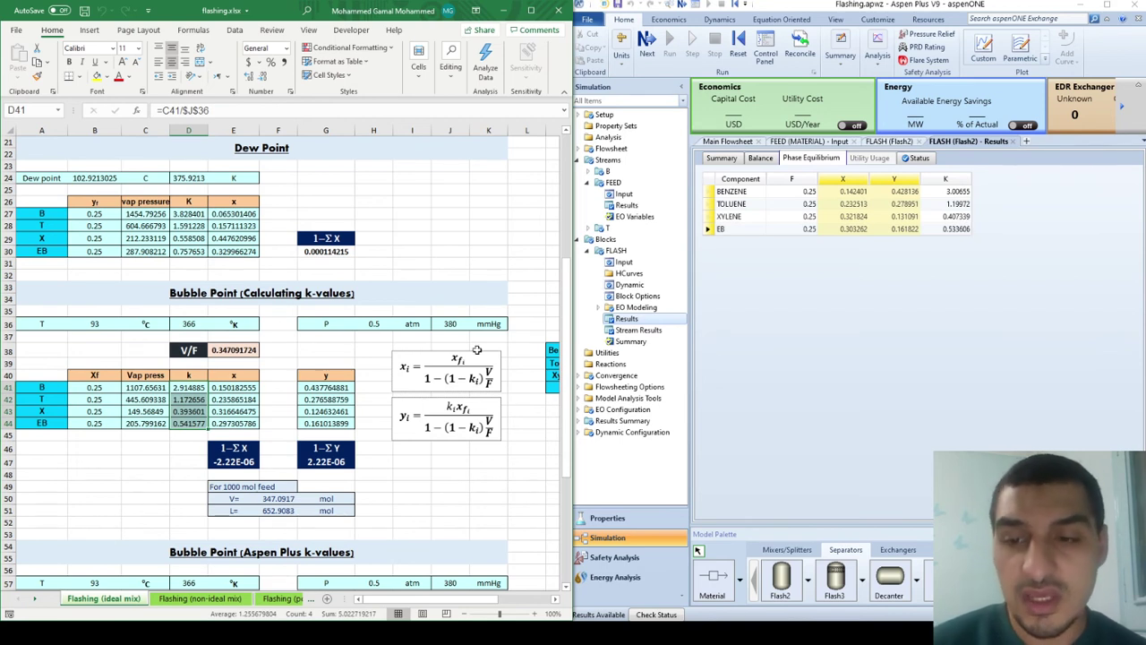
left_click(256, 423)
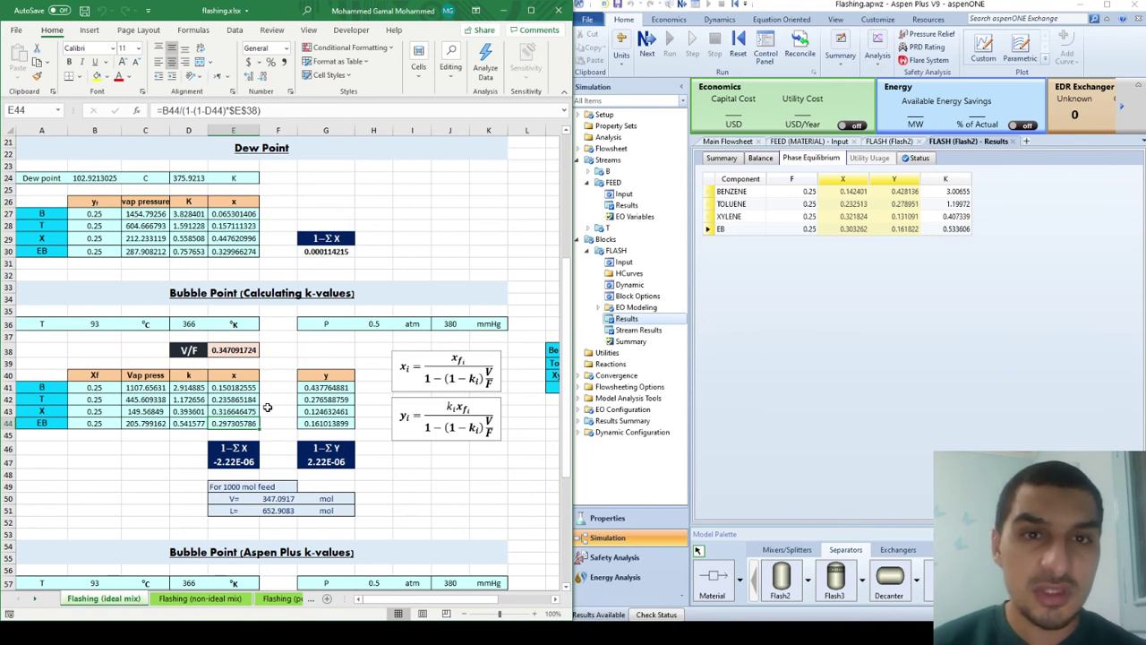
scroll(267, 407, "down", 3)
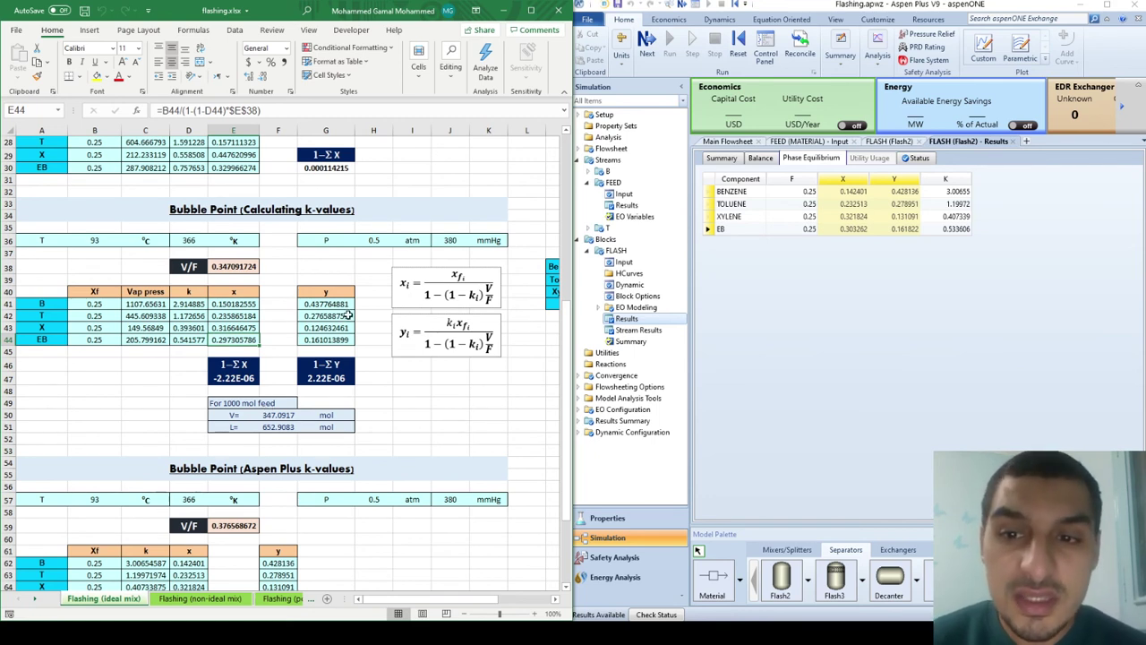
left_click_drag(181, 303, 187, 340)
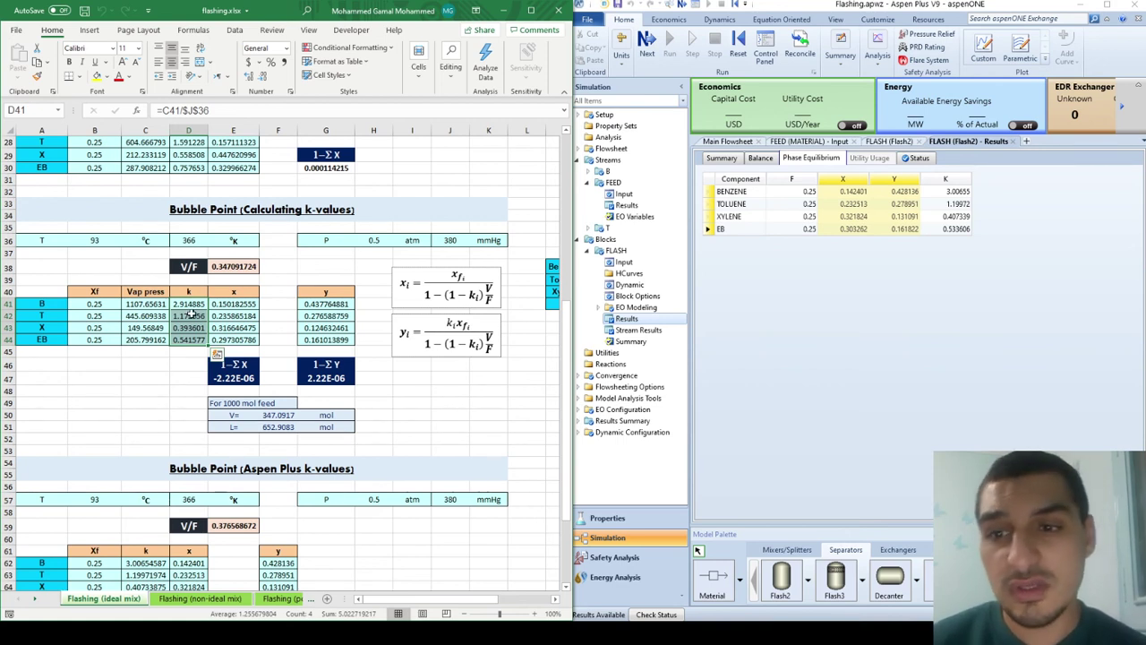
Review the x and y compositions in the Bubble Point (Aspen Plus k-values) section against the section above it.
scroll(189, 486, "down", 3)
scroll(189, 486, "down", 1)
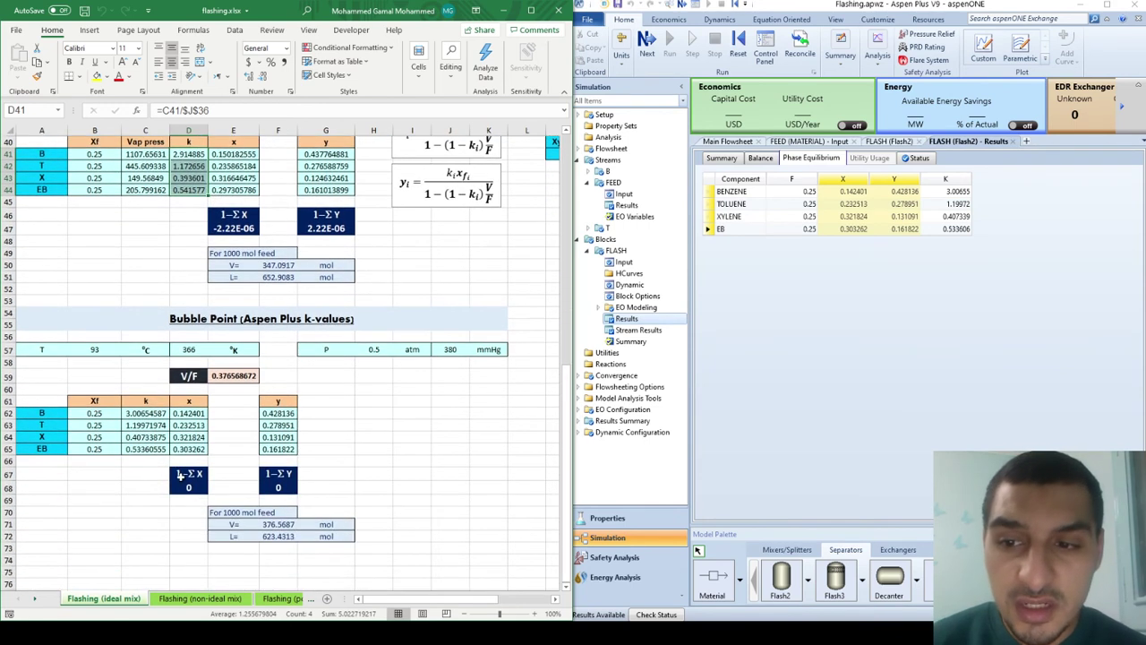
scroll(248, 477, "down", 1)
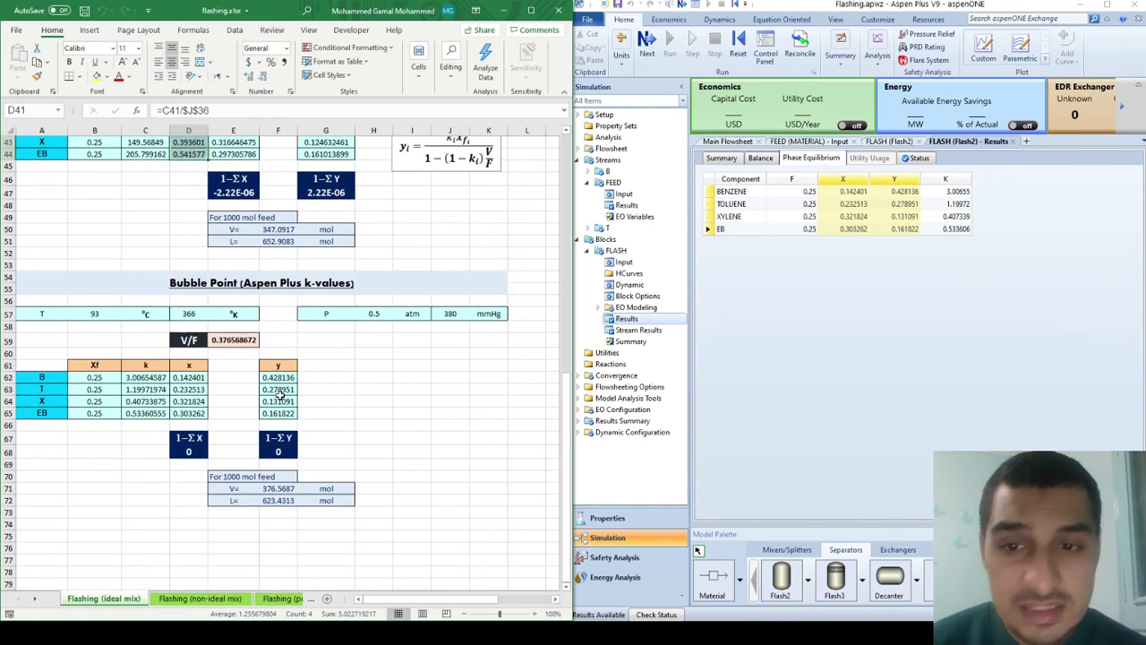
scroll(219, 269, "up", 4)
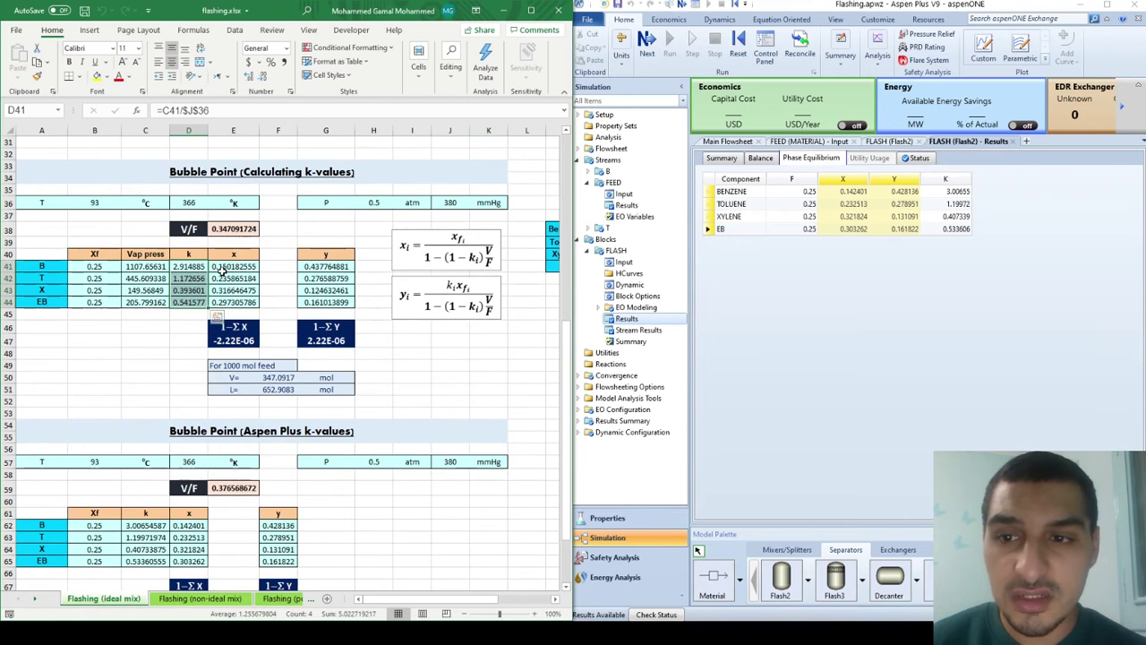
Inspect the formula behind benzene's k-value in cell D41 of the Calculating k-values section without changing it.
left_click(190, 268)
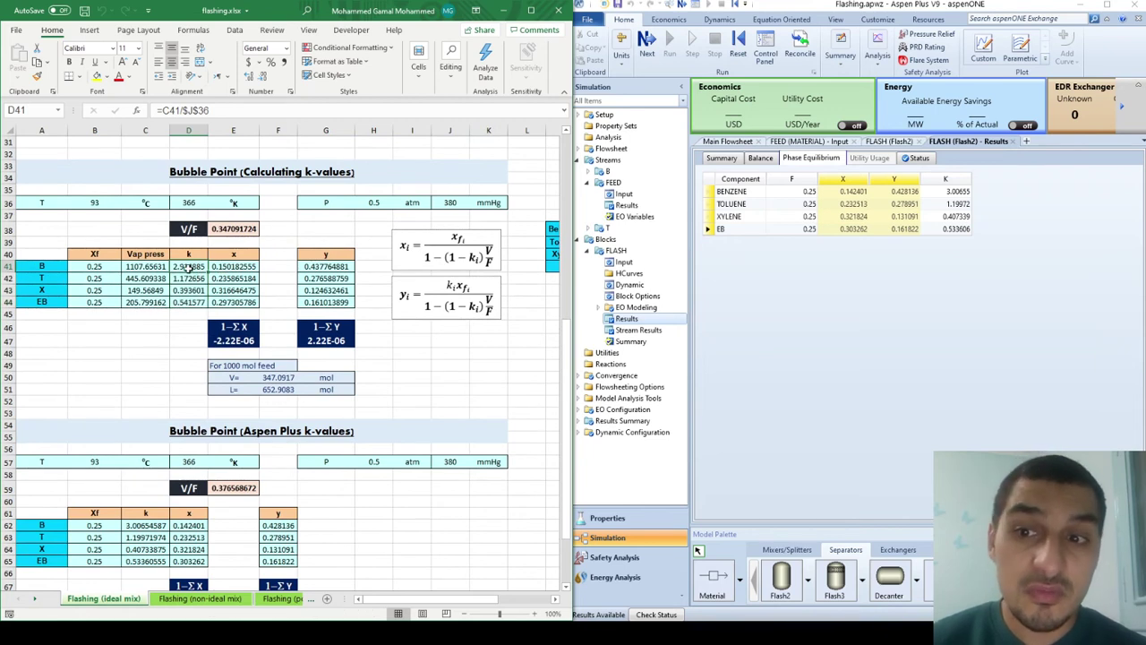
scroll(257, 220, "up", 1)
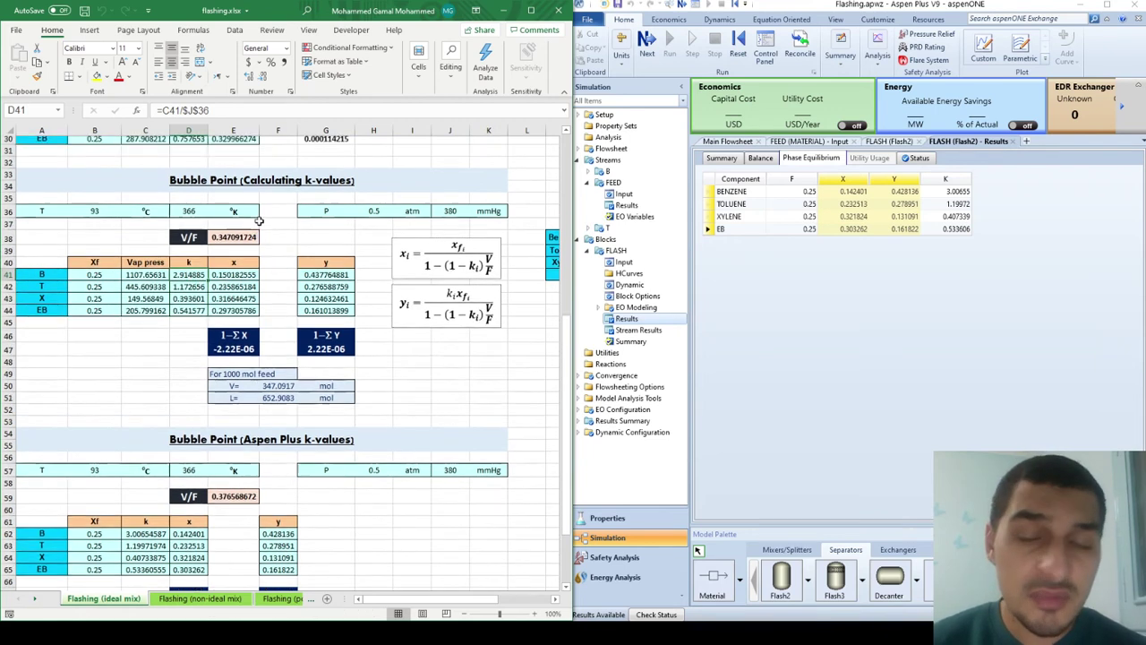
scroll(258, 221, "up", 9)
scroll(258, 221, "down", 3)
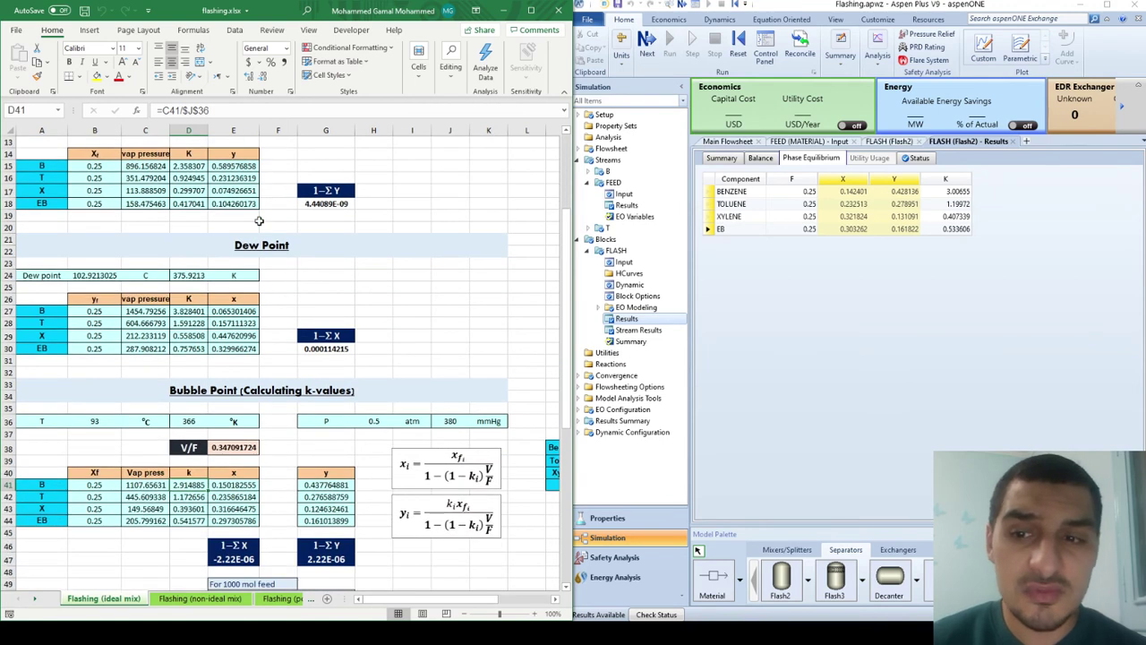
double_click(183, 486)
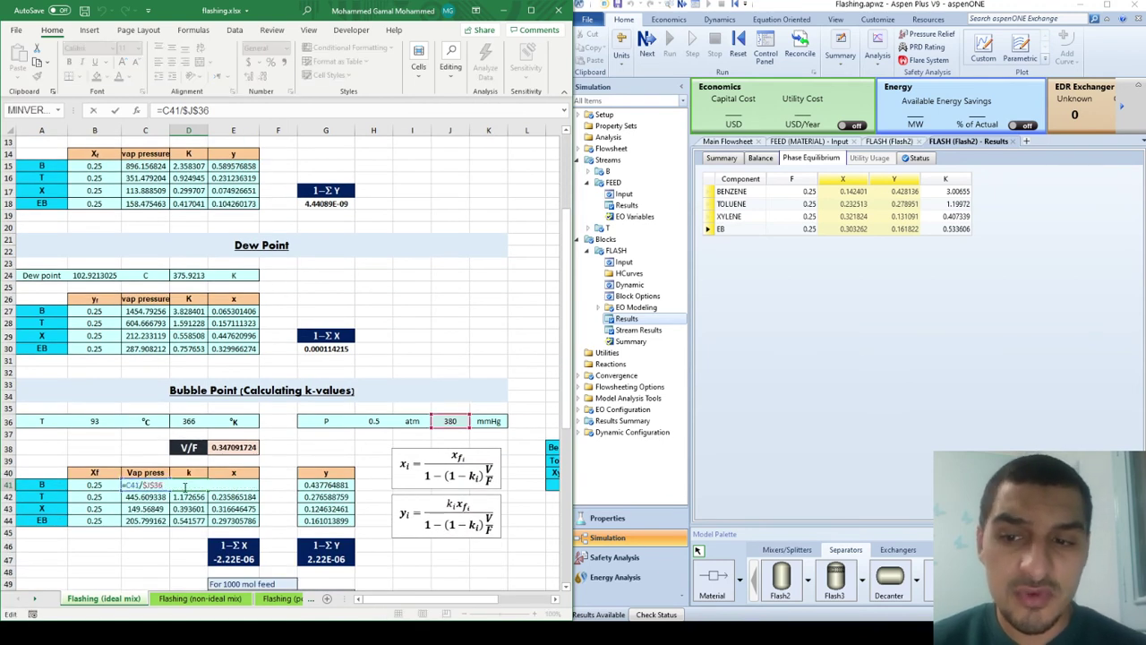
key("Escape")
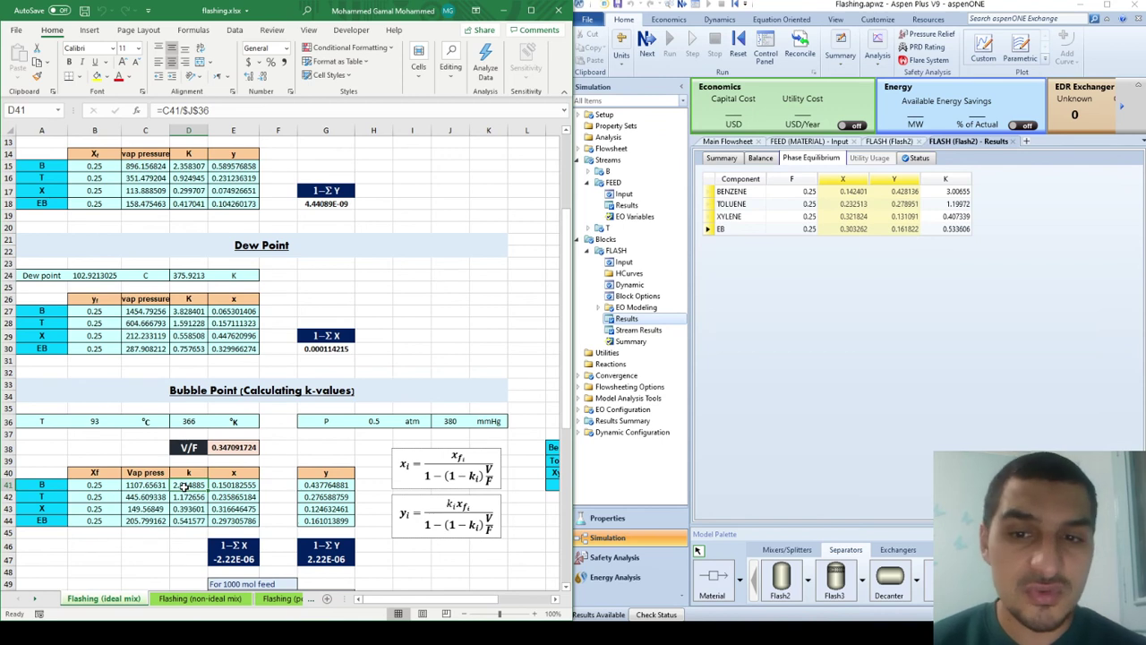
Compare the FLASH block's K-values with the k column C62:C65 in the Bubble Point (Aspen Plus k-values) section.
scroll(183, 486, "down", 5)
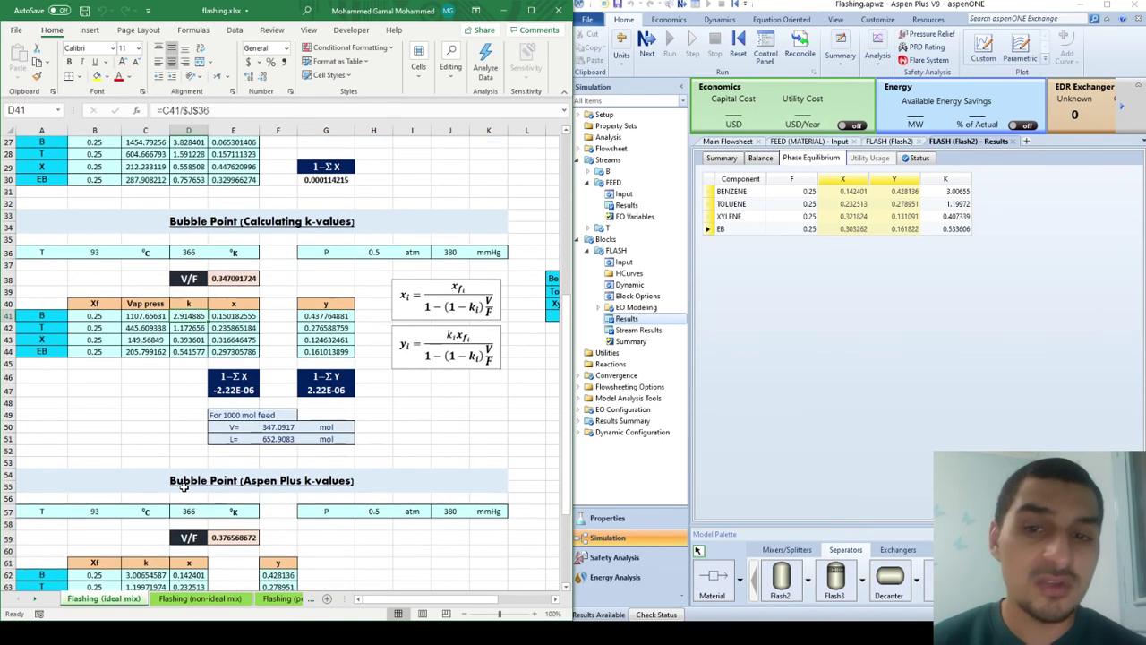
scroll(183, 486, "down", 6)
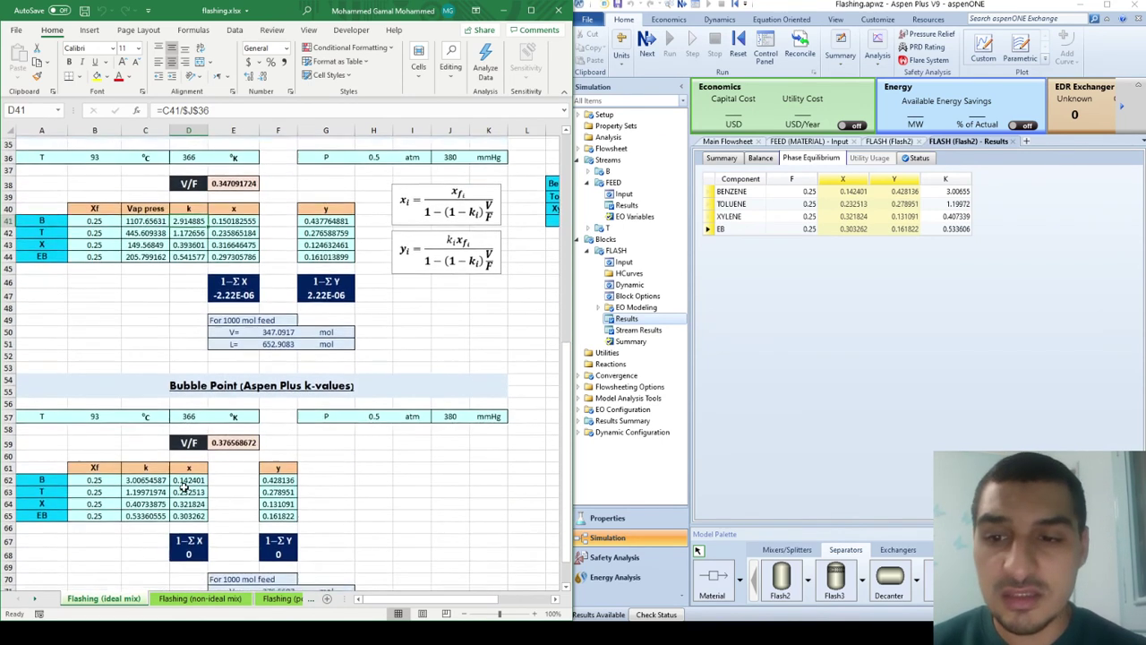
scroll(184, 486, "up", 3)
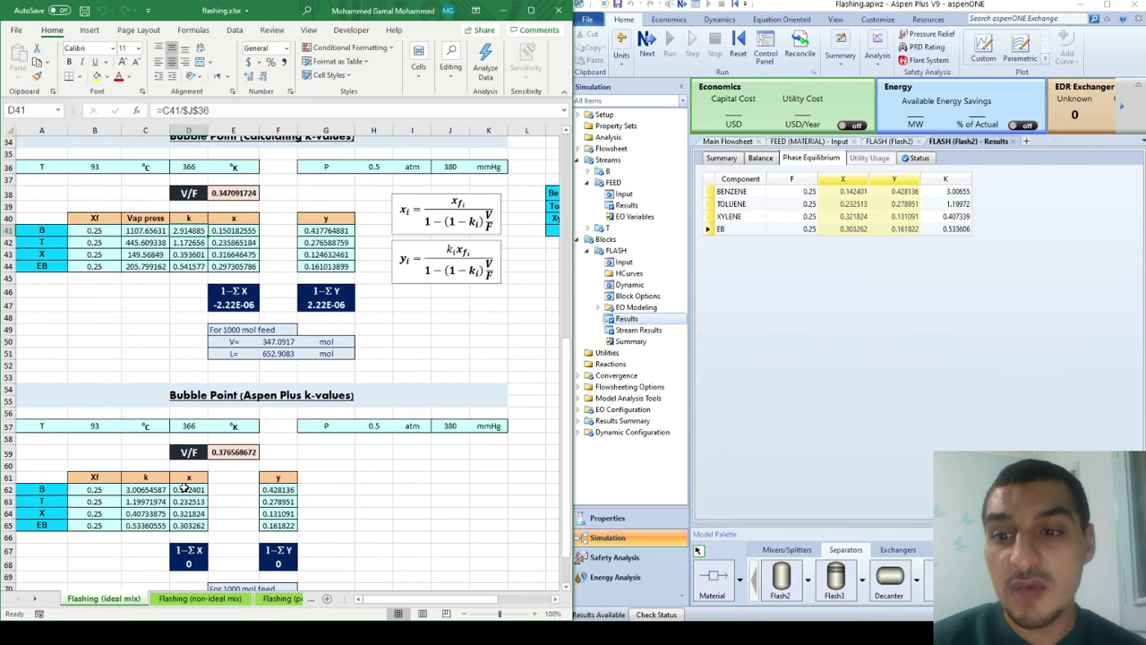
scroll(184, 487, "down", 3)
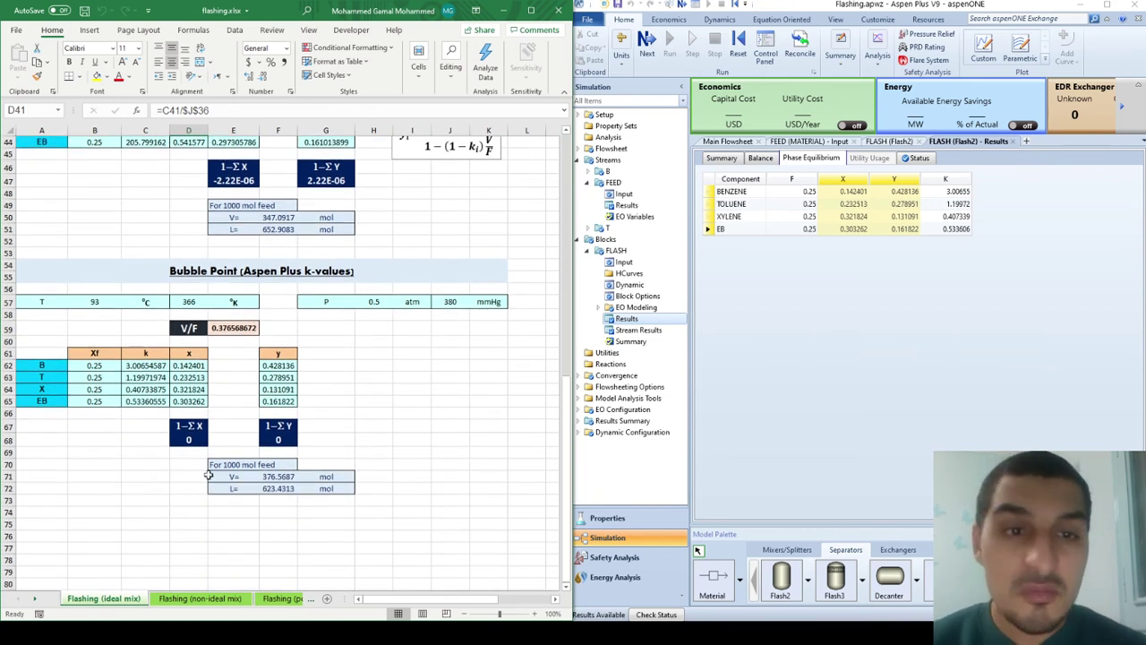
left_click_drag(945, 191, 946, 235)
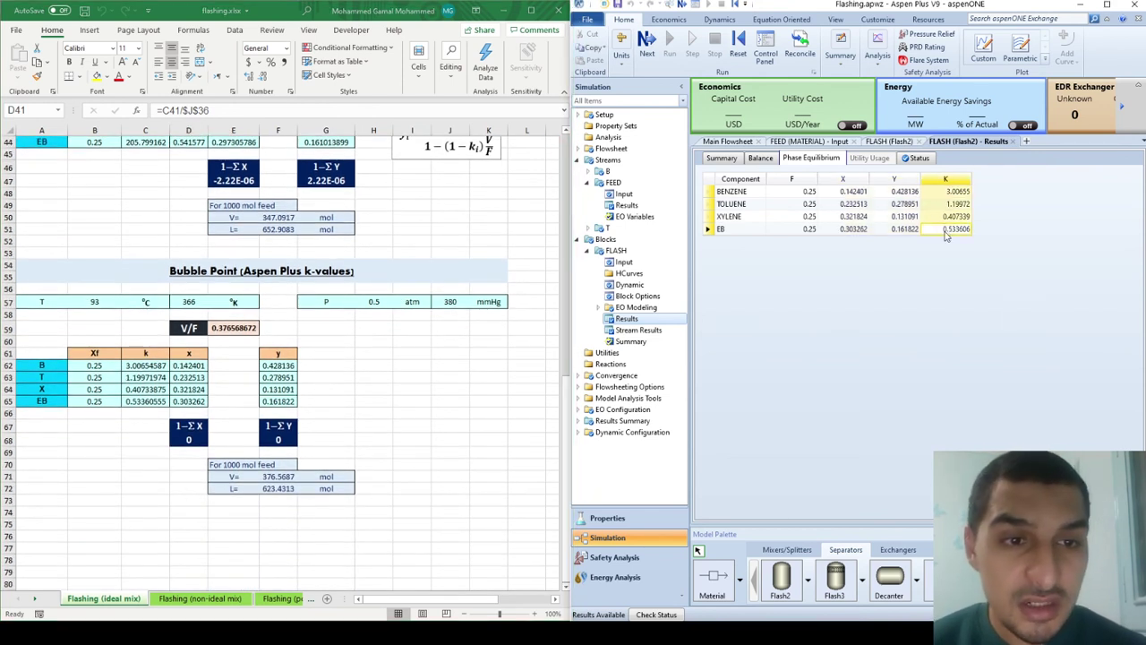
left_click(141, 369)
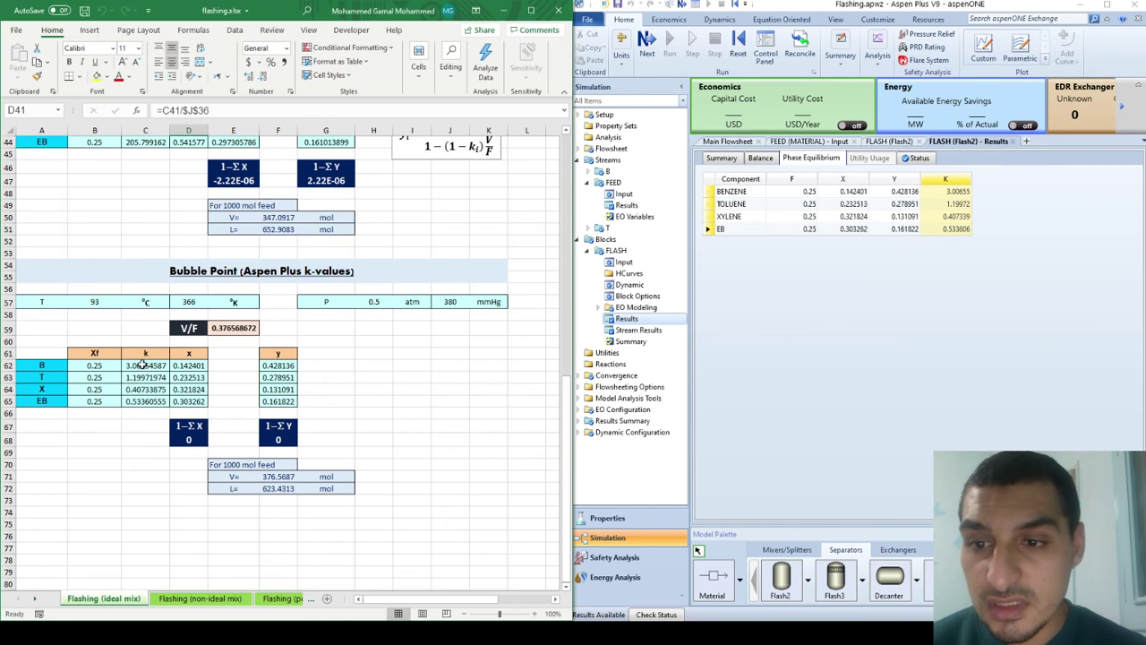
left_click_drag(140, 367, 140, 401)
type("3.00654587 1.19971974 0.40733875 0.53360555")
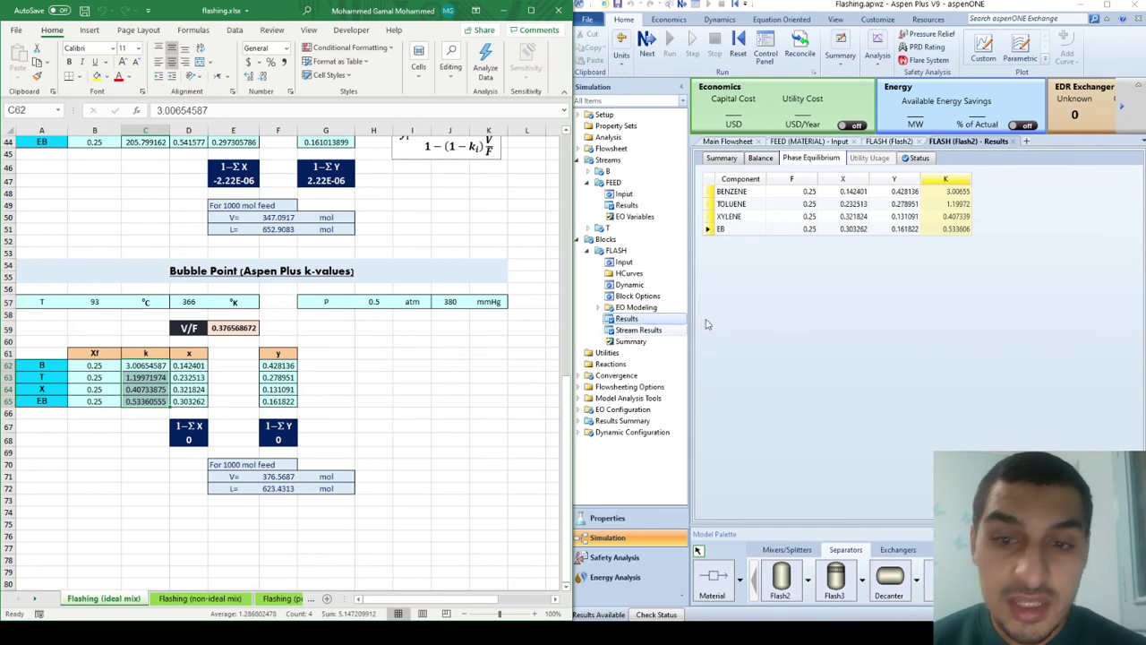
Check the FLASH block's vapor fraction against V/F in the Aspen Plus k-values section, and return to the phase equilibrium results.
left_click(722, 158)
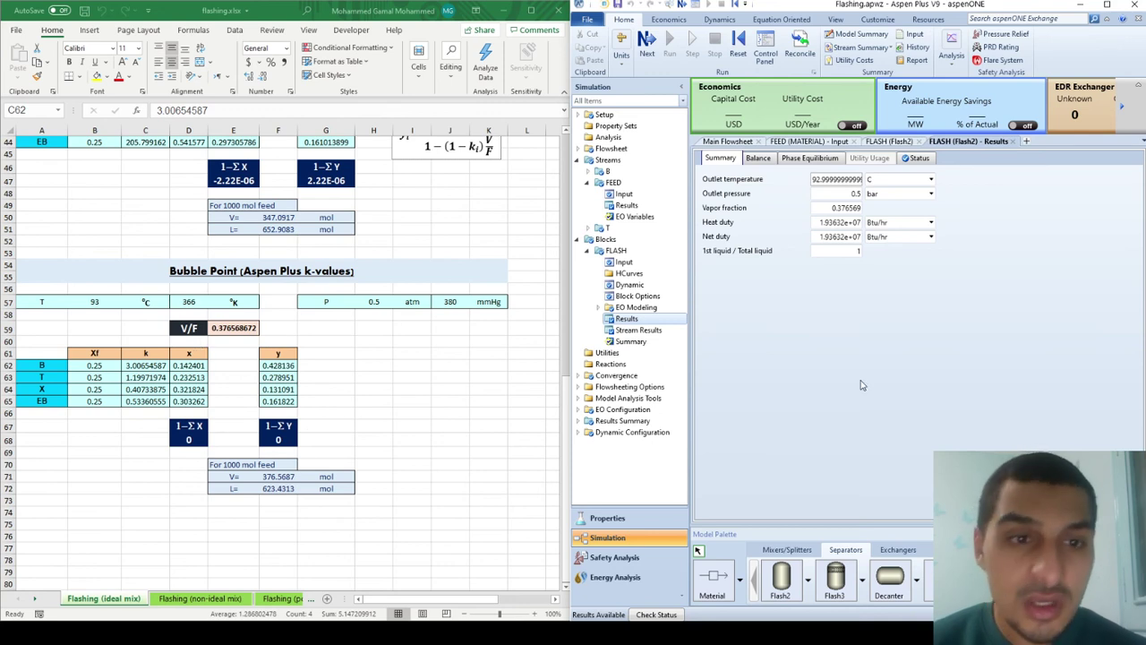
left_click(808, 158)
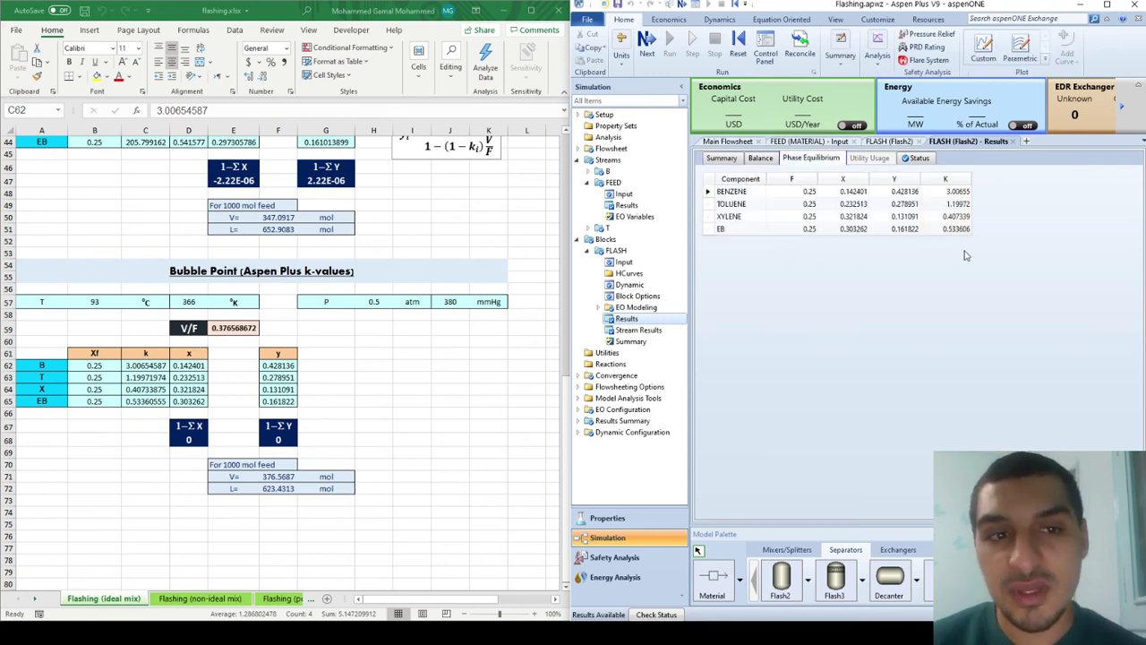
key("alt+Tab")
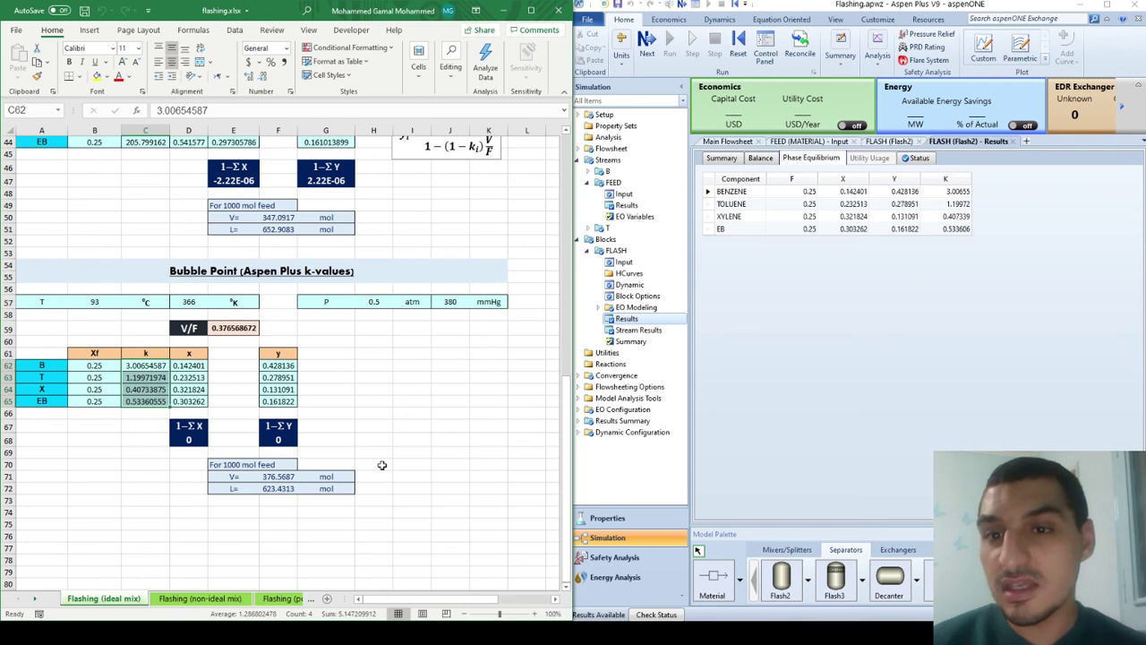
left_click(767, 299)
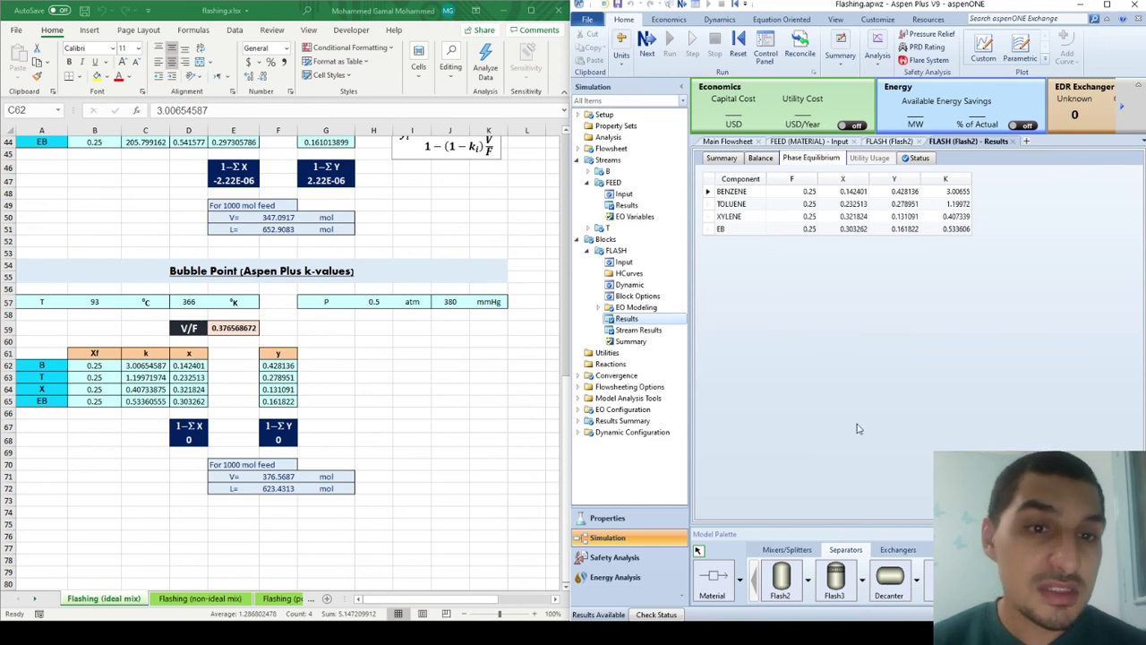
Show the start of the Flashing (polar mix) sheet and switch to the flashing - nonideal.apwz simulation with block B1's results summary in Aspen Plus.
scroll(430, 309, "up", 14)
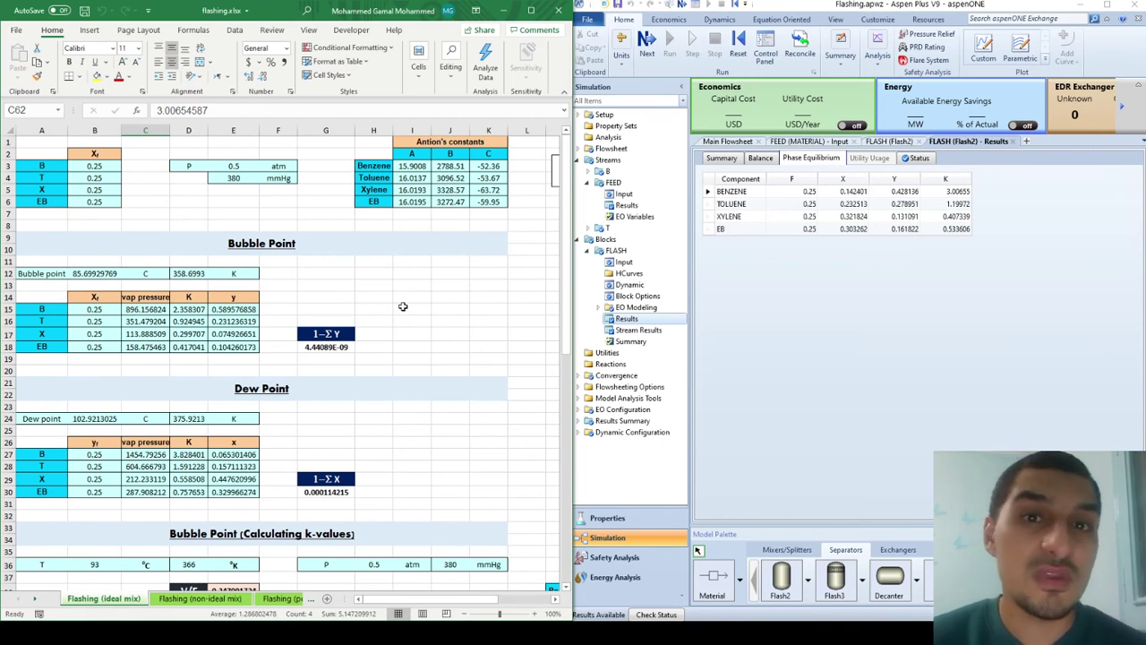
left_click(266, 598)
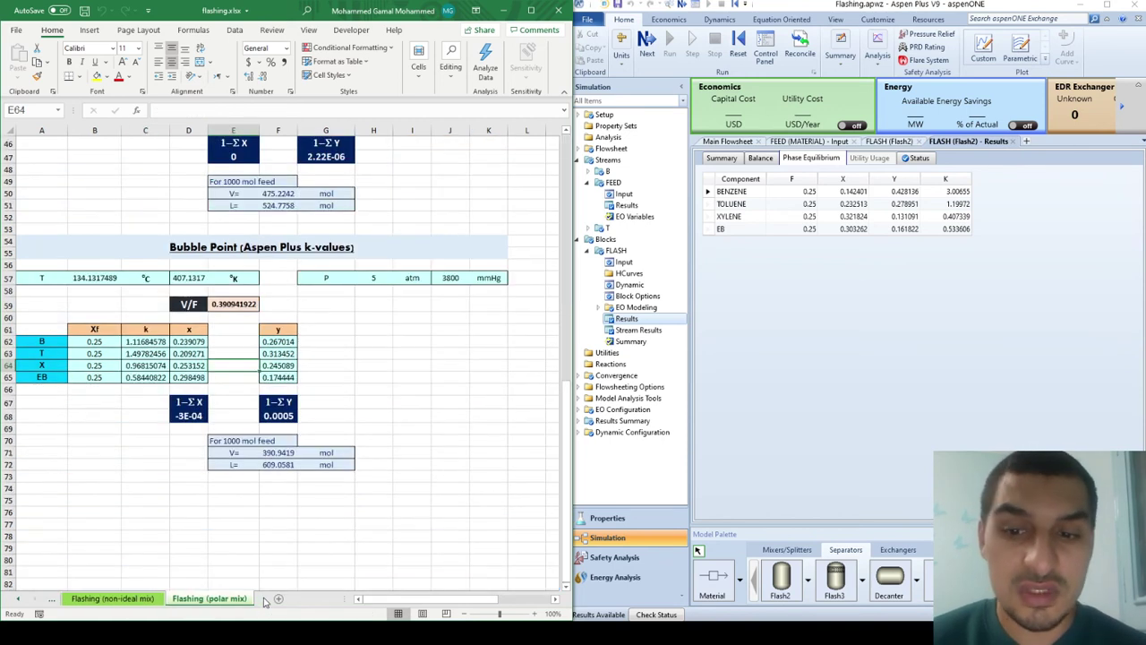
left_click(323, 354)
scroll(323, 354, "up", 15)
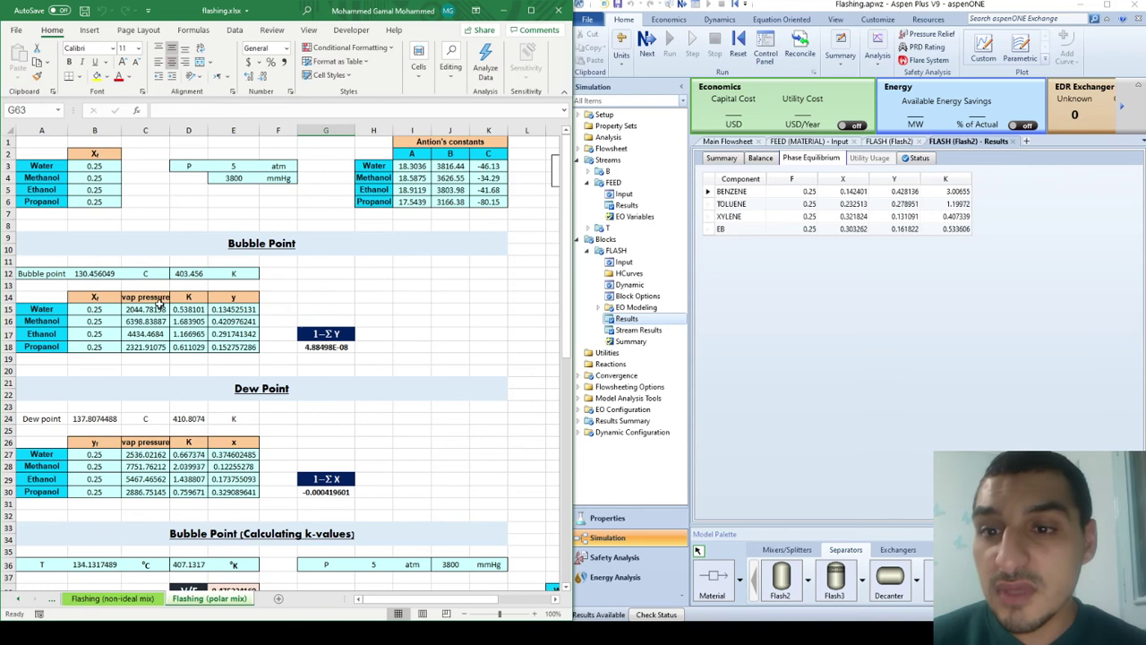
key("alt+Tab")
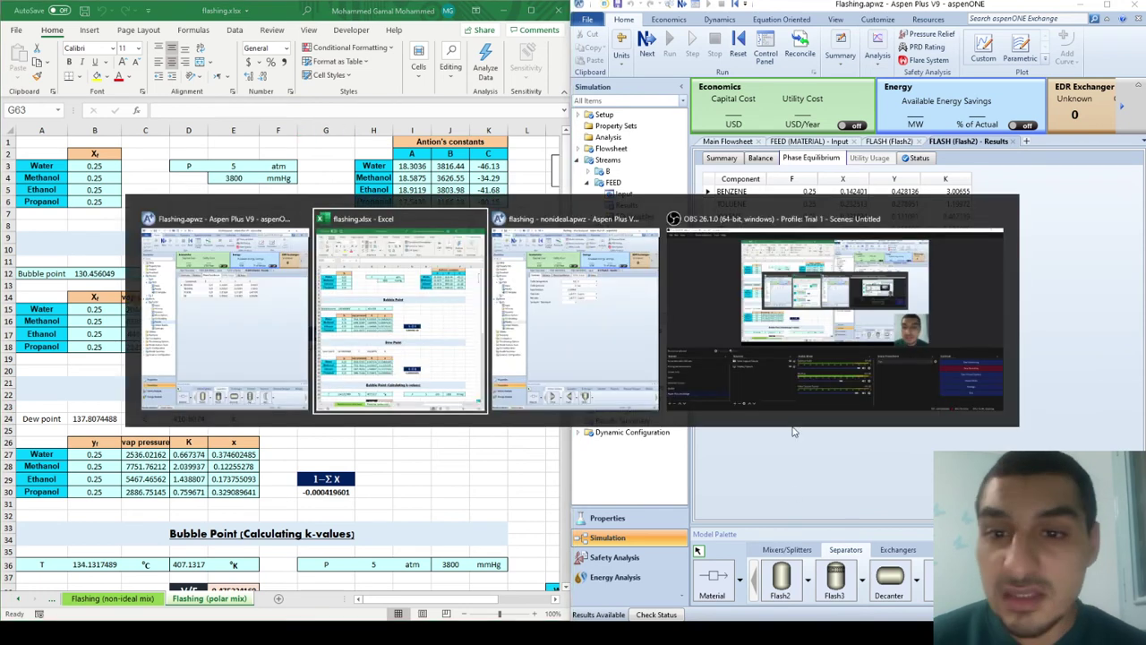
key("alt+Tab")
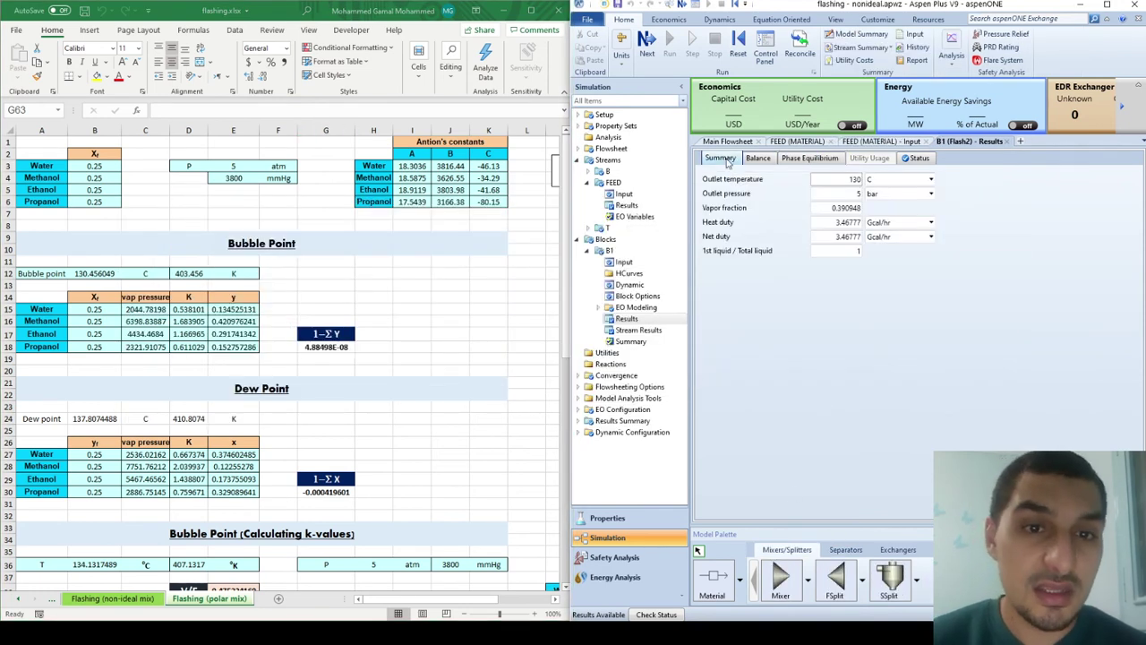
Delete flash block B1 and its two product streams from the main flowsheet, keeping the FEED stream.
left_click(727, 142)
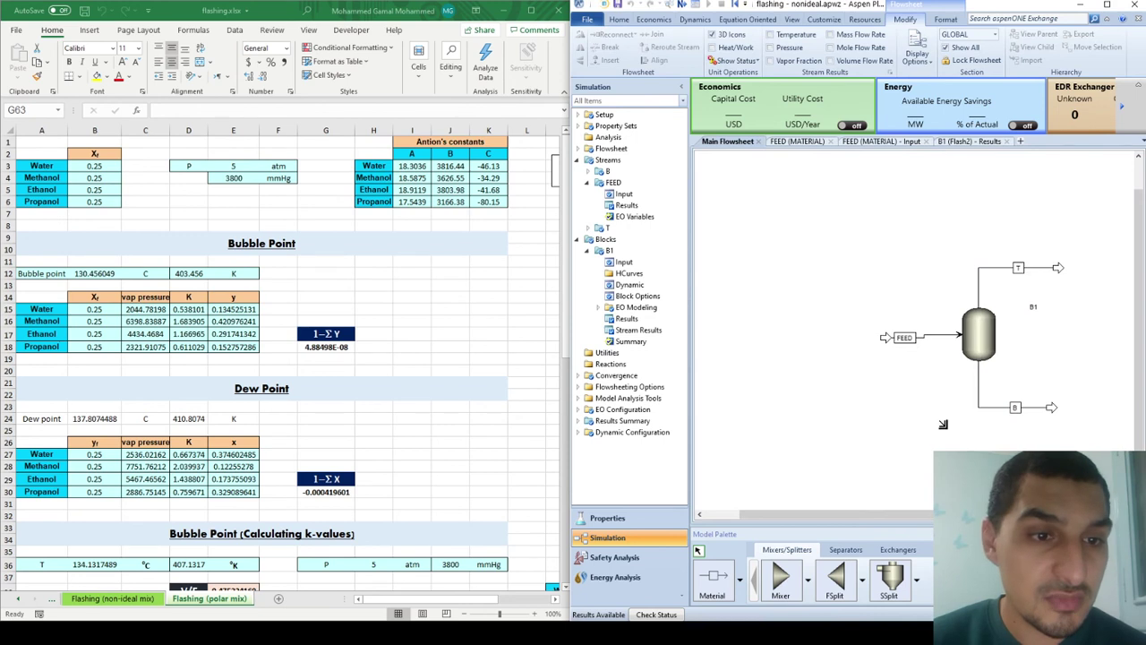
left_click_drag(1079, 207, 941, 435)
key("Delete")
key("Return")
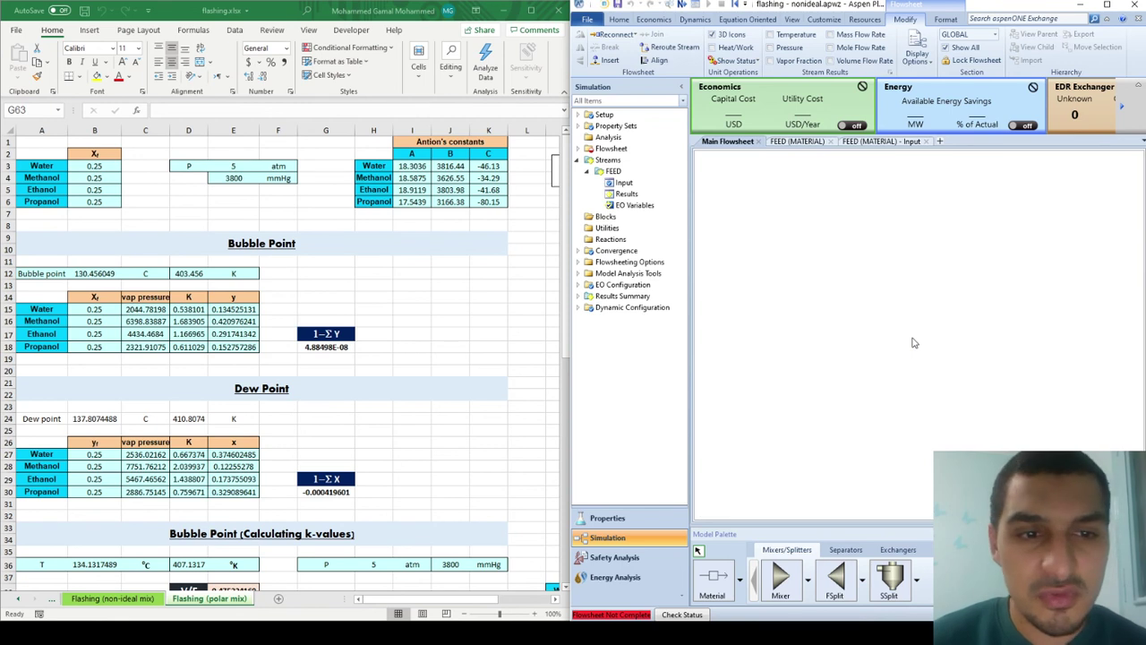
Review the FEED stream's components, mole fractions and pressure without changing them, and return to the main flowsheet.
double_click(911, 339)
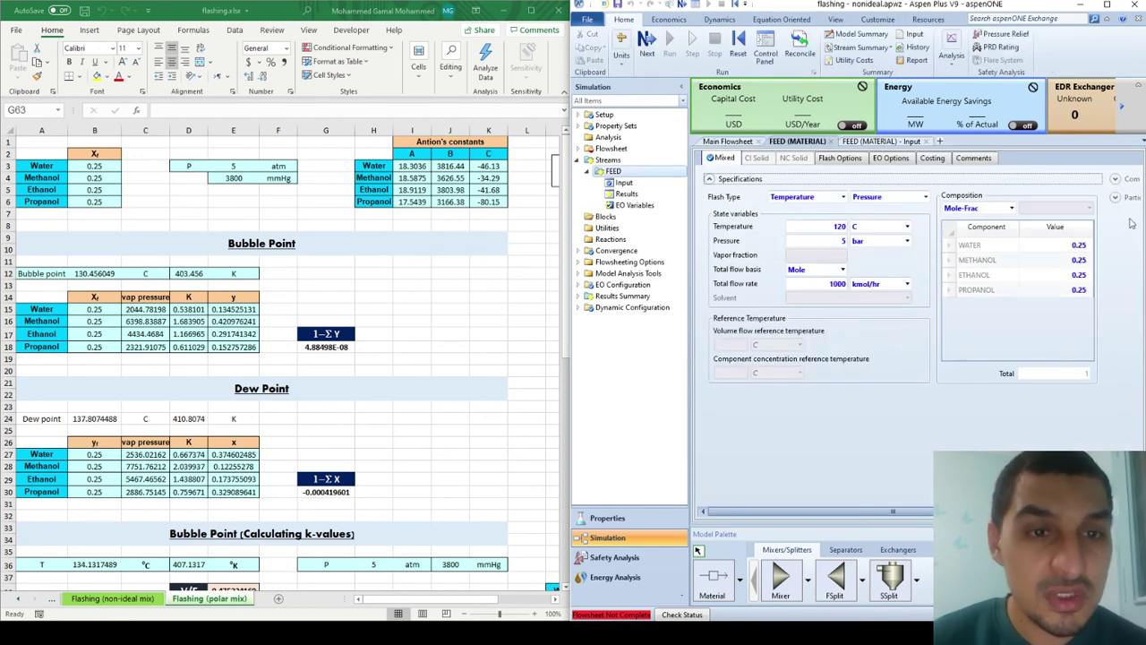
left_click(992, 261)
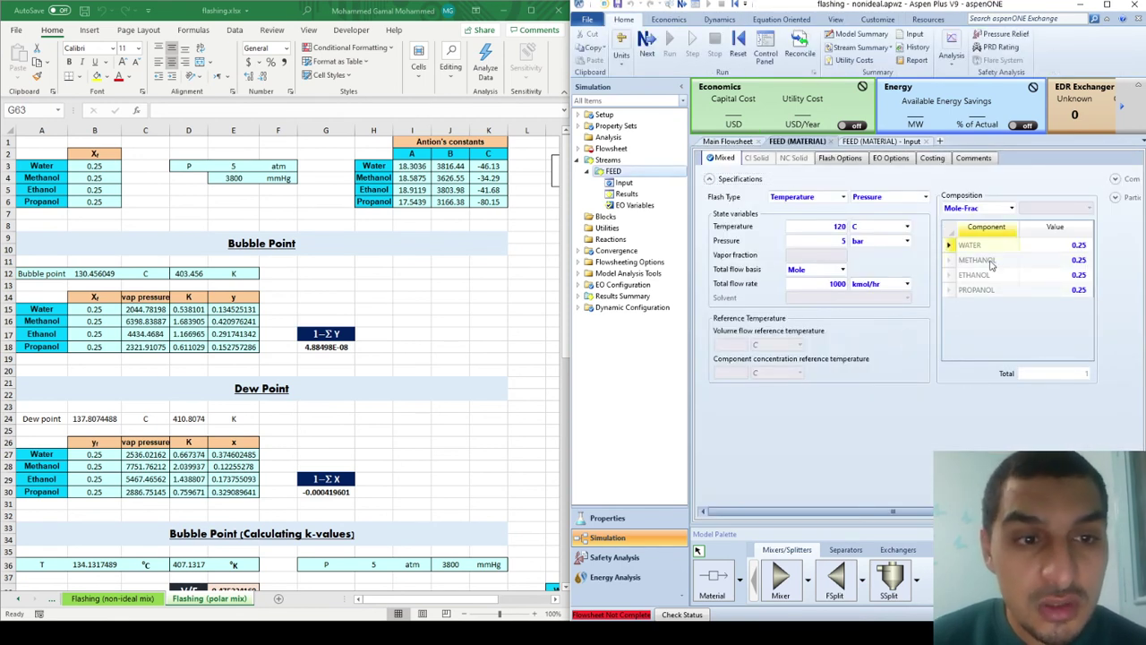
left_click_drag(992, 263, 989, 291)
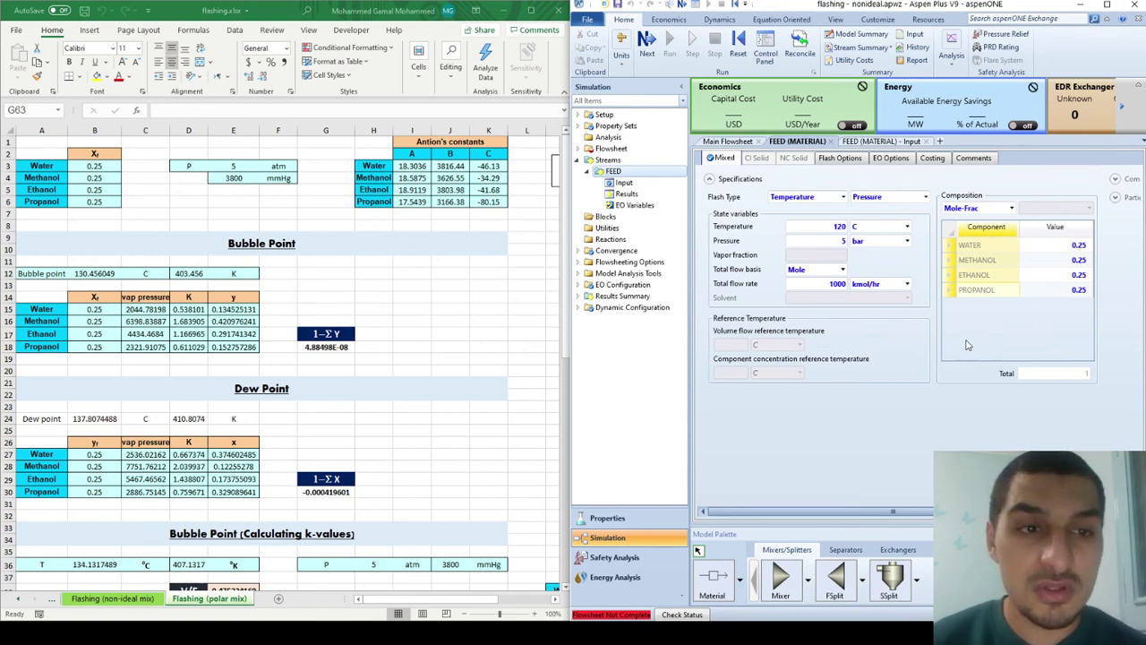
left_click(828, 242)
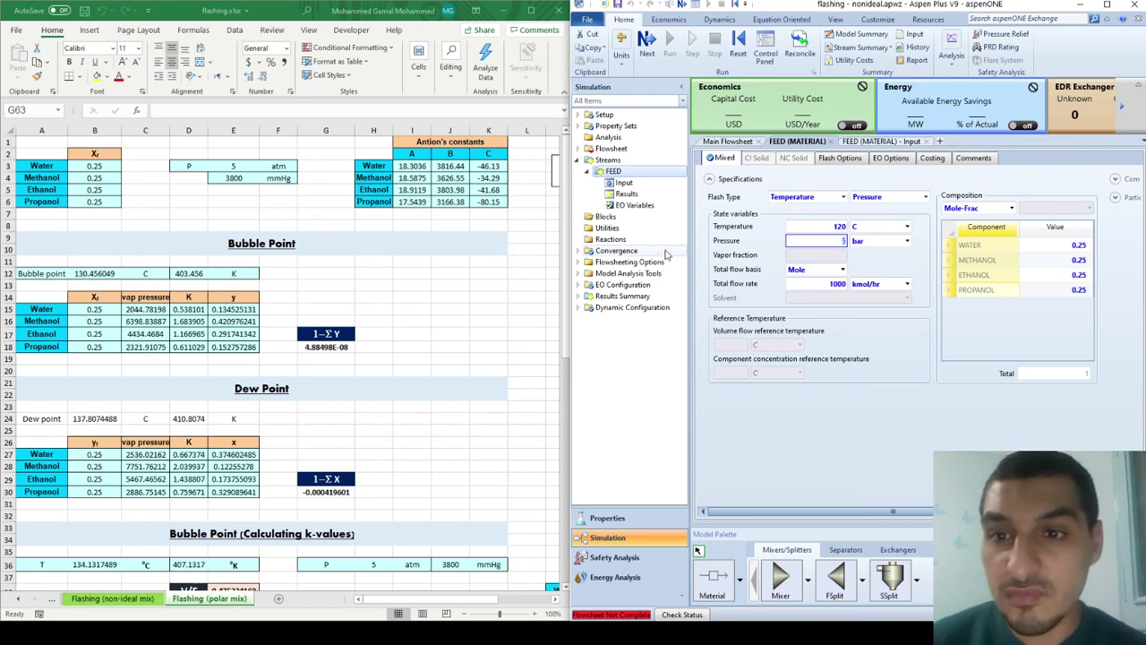
key("Return")
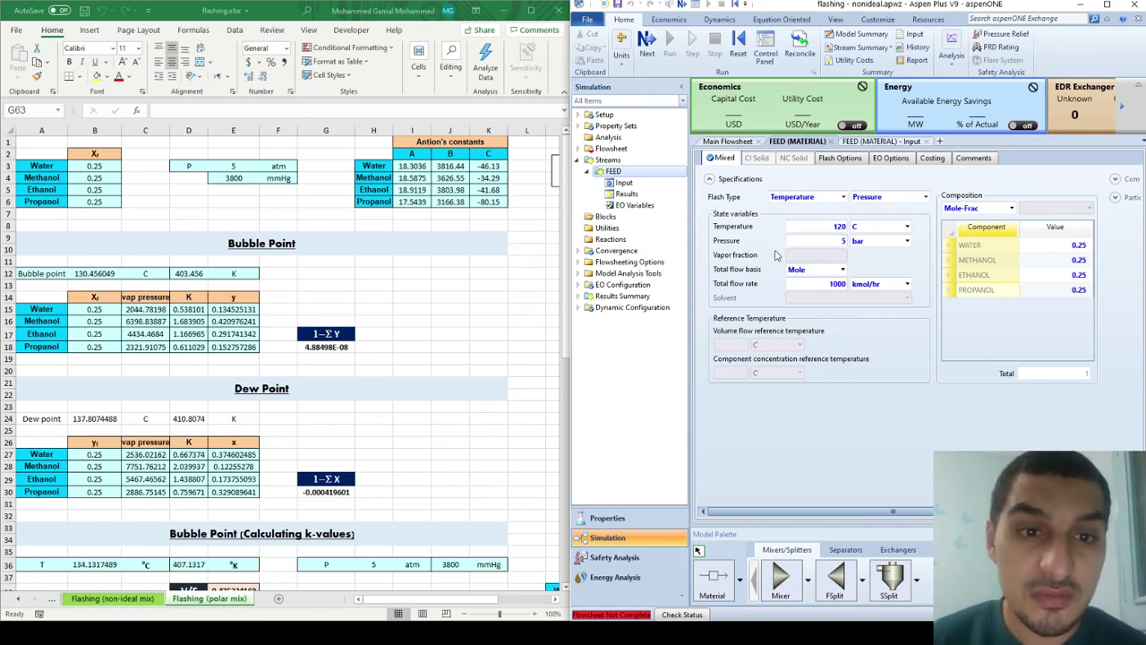
left_click(747, 141)
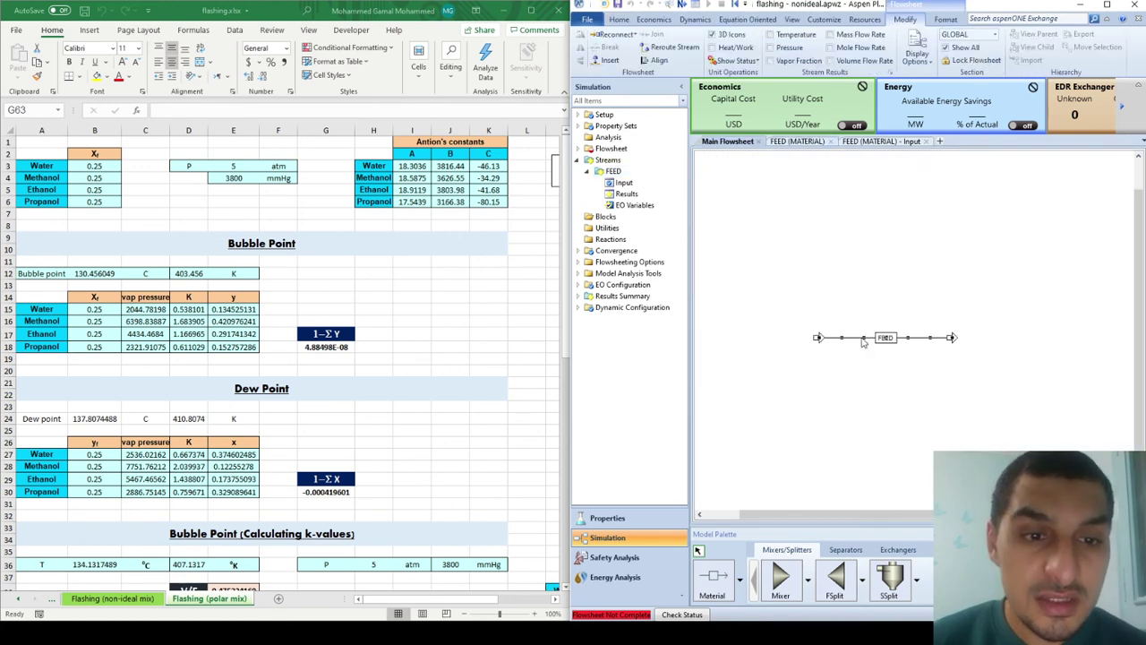
right_click(862, 341)
left_click(811, 286)
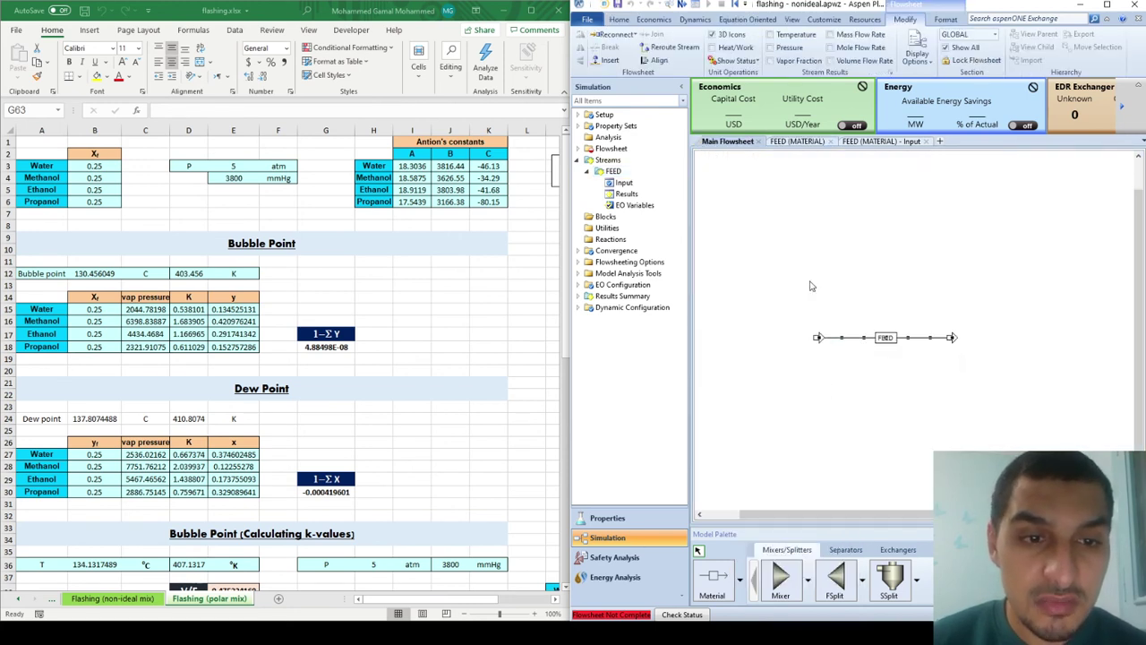
left_click(811, 285)
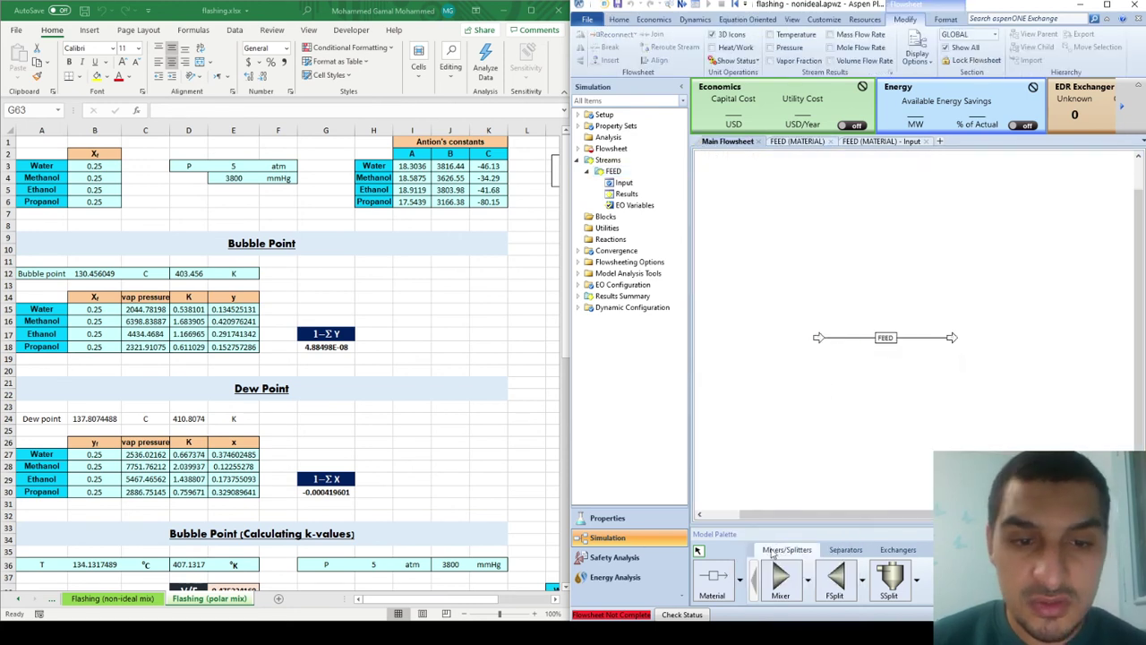
Place a Flash2 separator at the end of the FEED stream and connect FEED to its inlet.
left_click(845, 549)
left_click(780, 578)
left_click(976, 332)
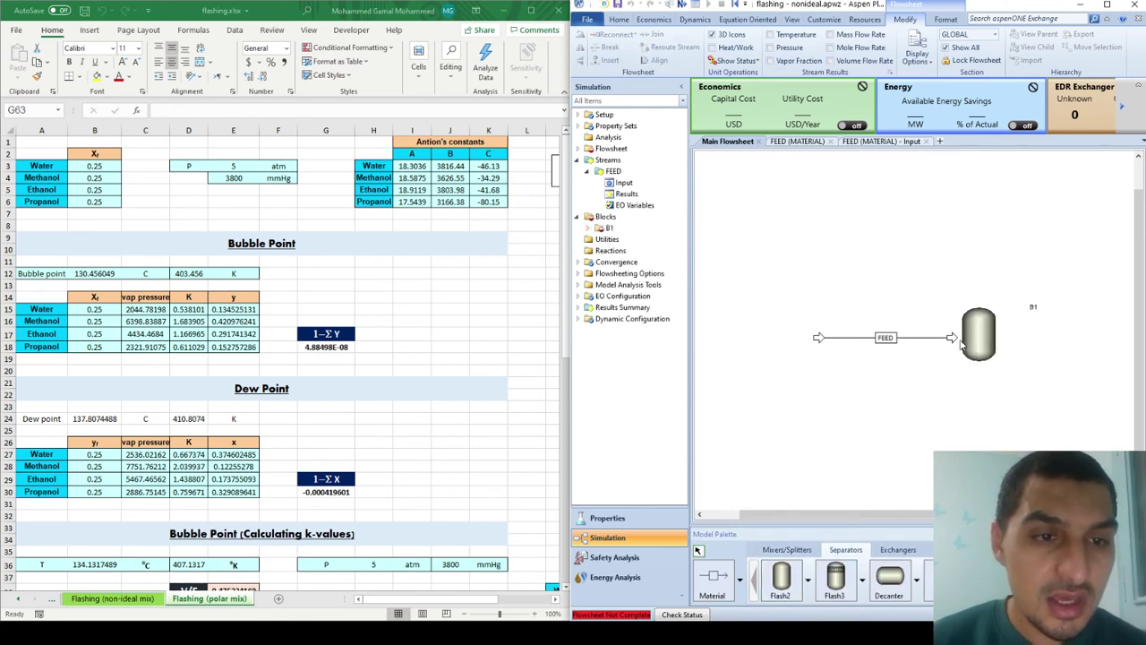
left_click(951, 337)
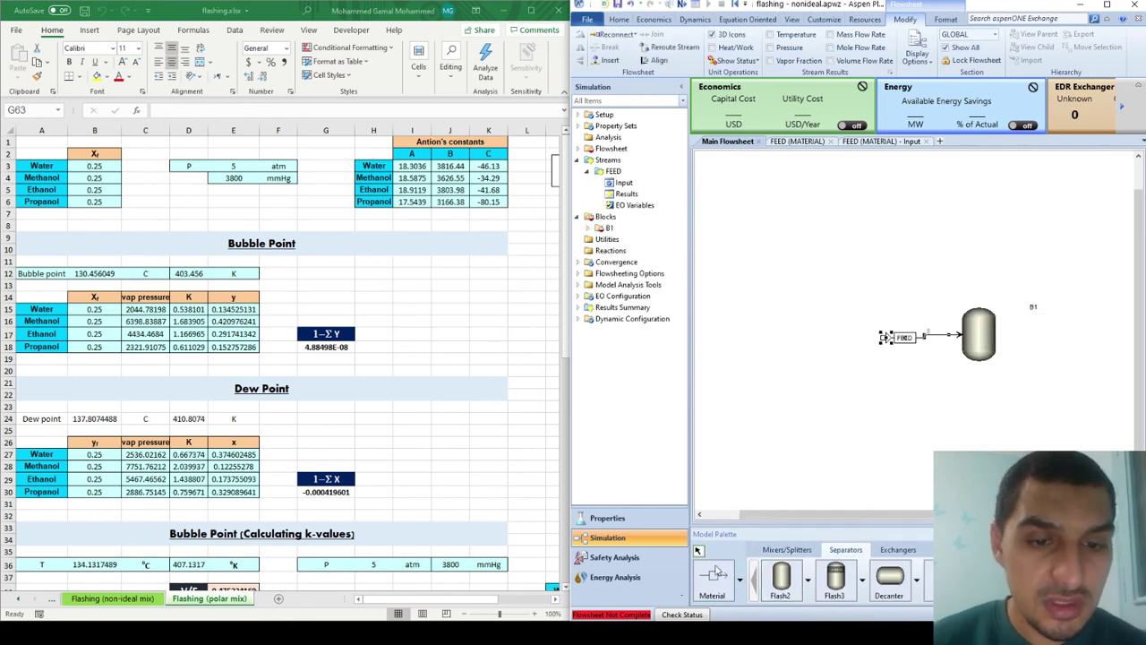
Draw material streams from the flash block's upper vapor outlet and lower liquid outlet.
left_click(978, 306)
left_click(1033, 248)
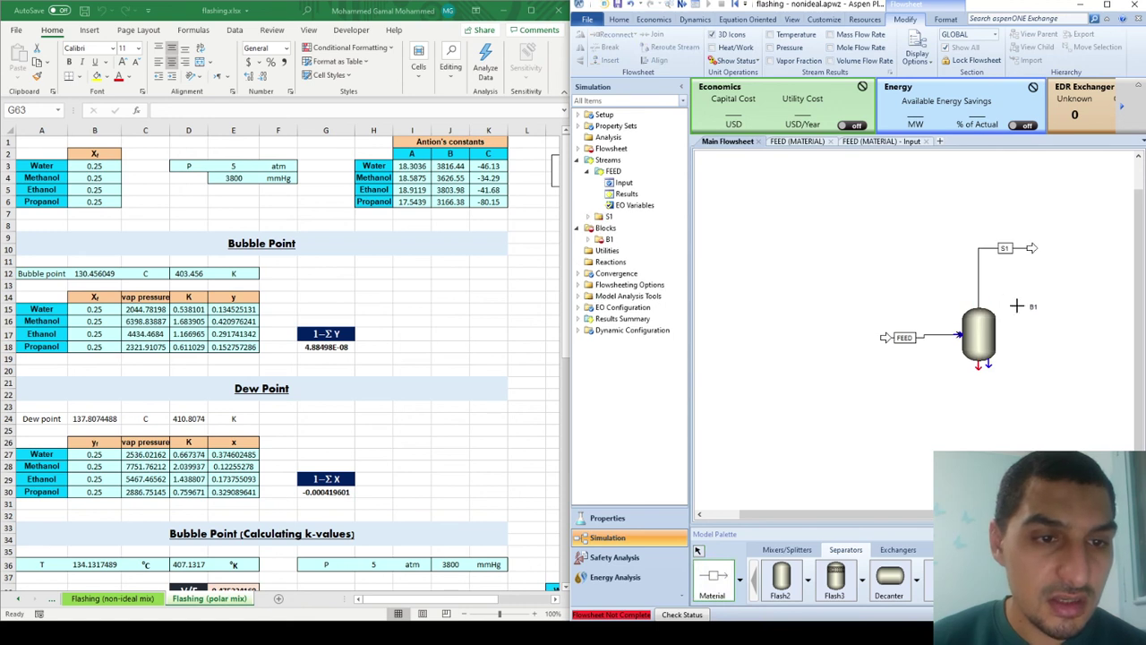
left_click(983, 365)
left_click(1037, 394)
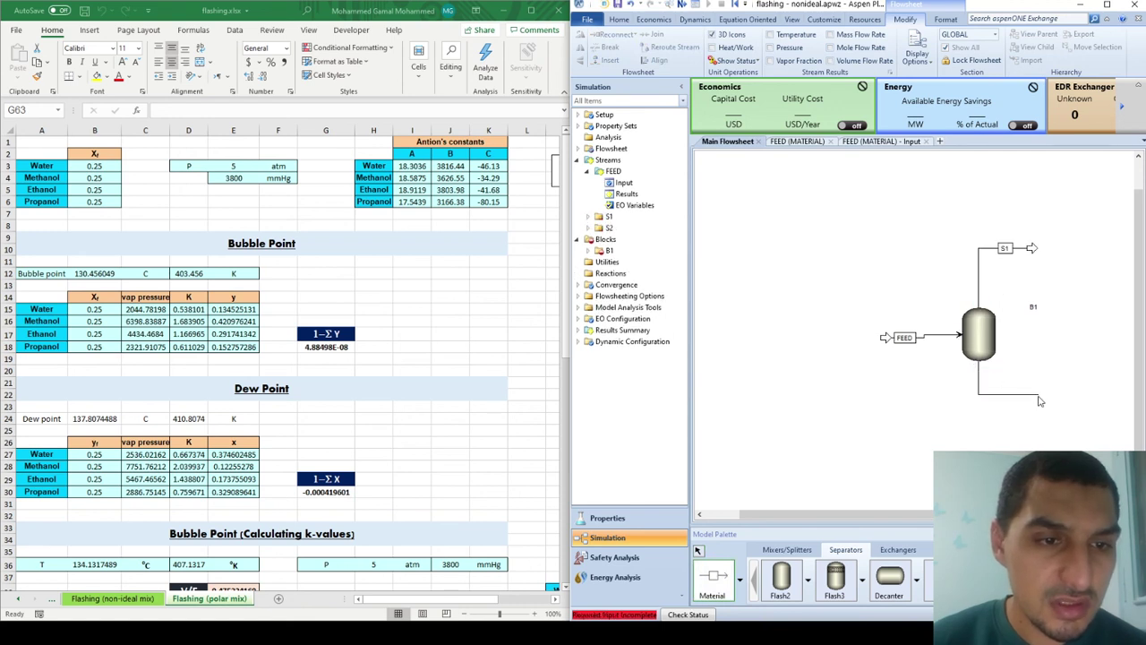
Set the flash block's temperature to 100 C and pressure to 5 bar, and run the simulation.
double_click(989, 326)
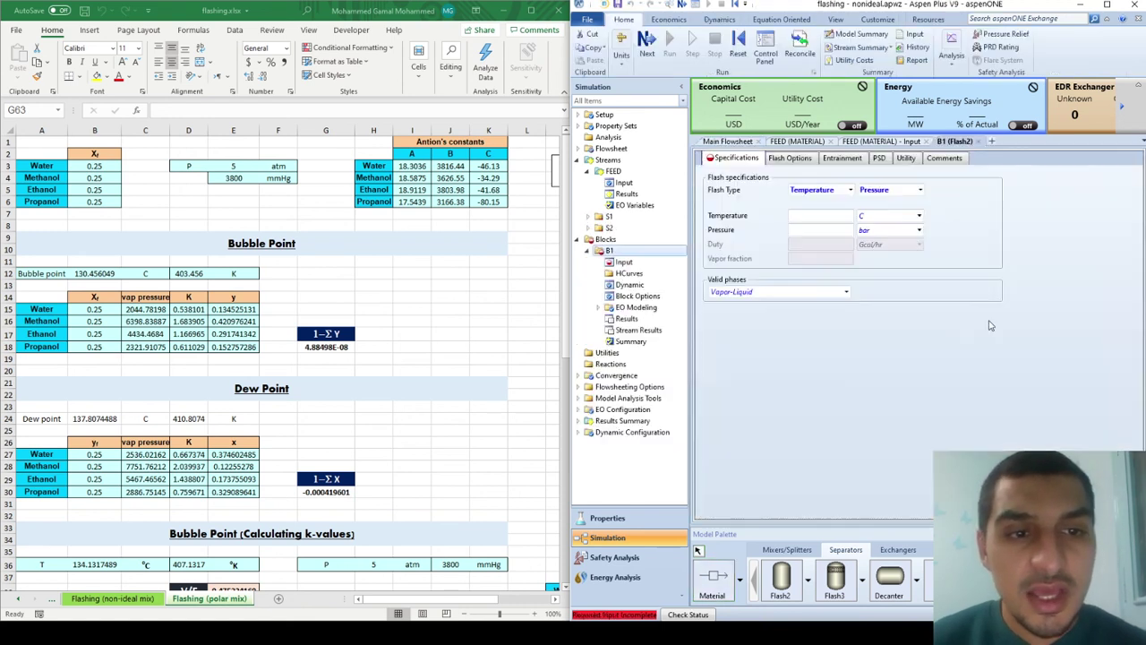
left_click(833, 222)
type("100")
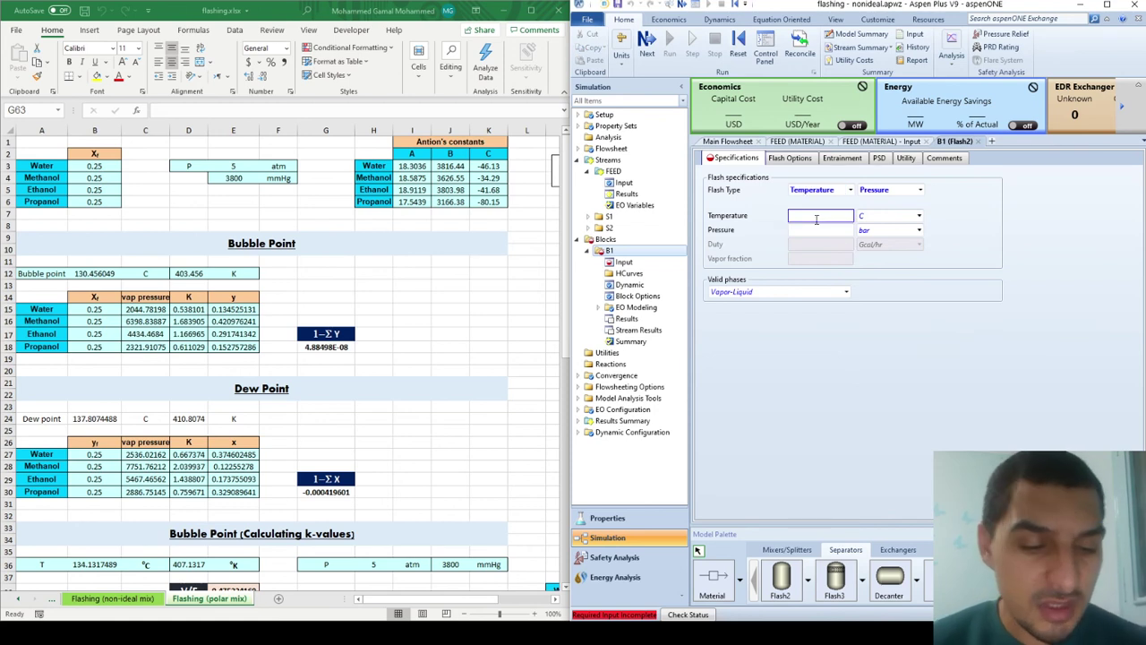
key("Tab")
key("Tab")
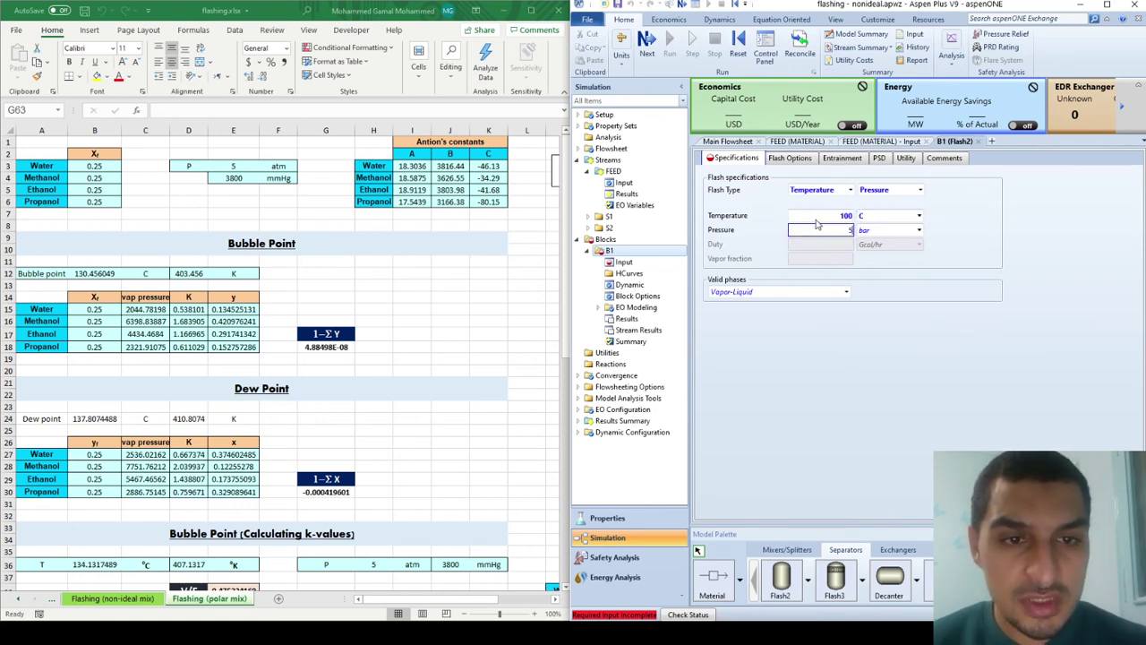
type("5")
left_click(669, 43)
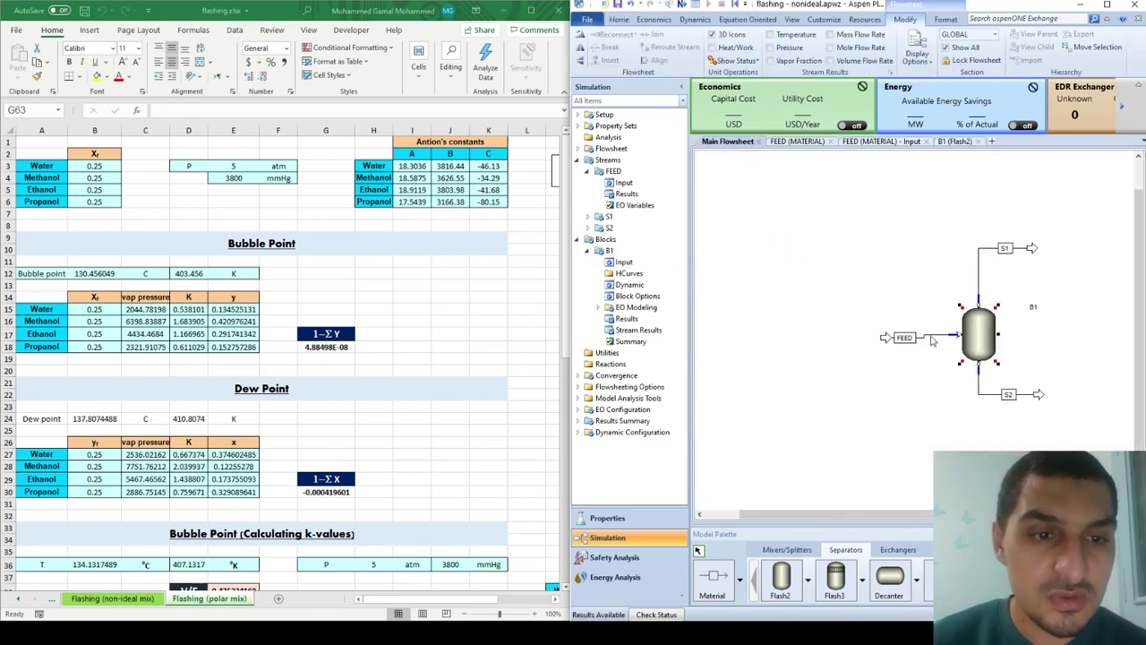
Run a Bubble and Dew Point analysis on the FEED stream from 5 to 5.0005 bar with 2 points.
right_click(930, 336)
mouse_move(860, 385)
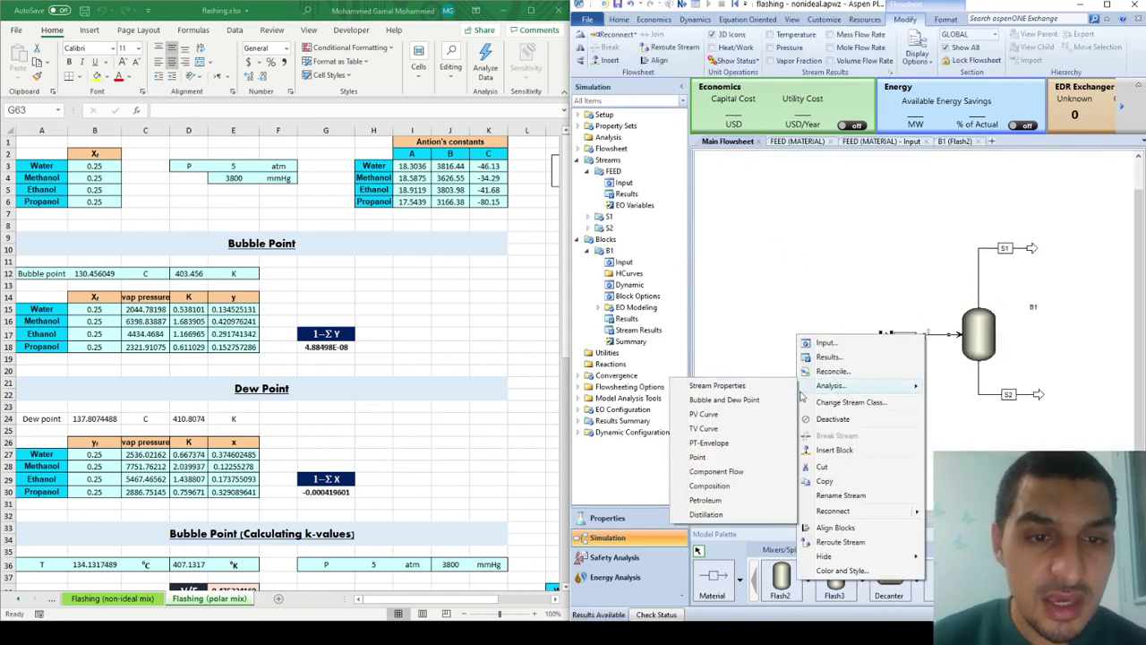
left_click(752, 400)
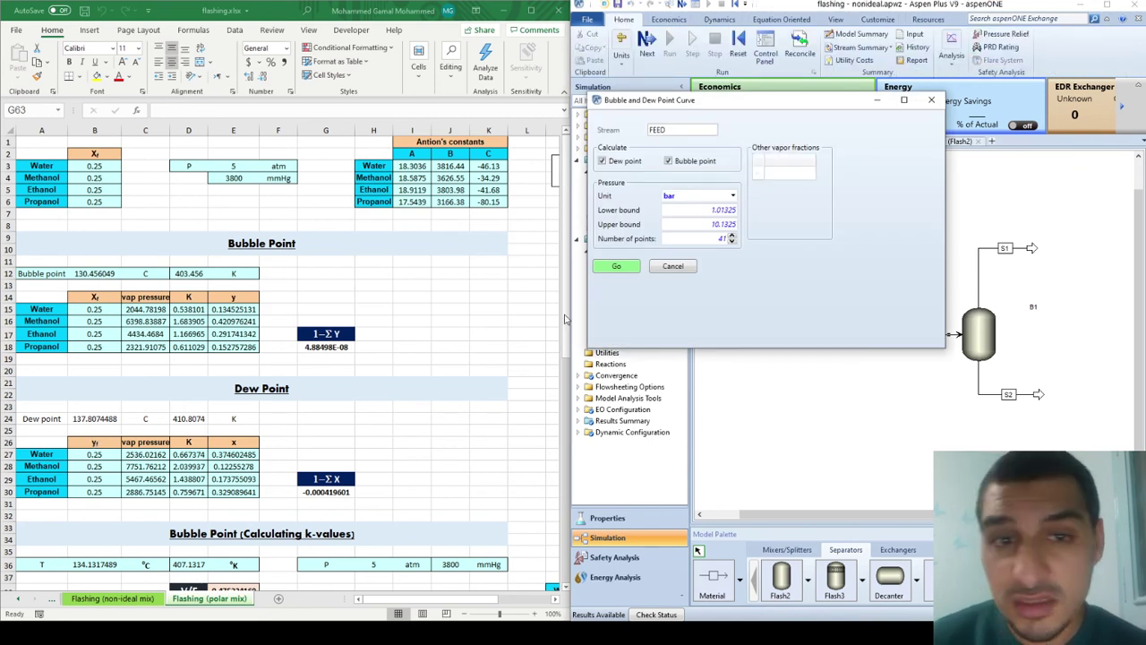
left_click(703, 210)
type("5")
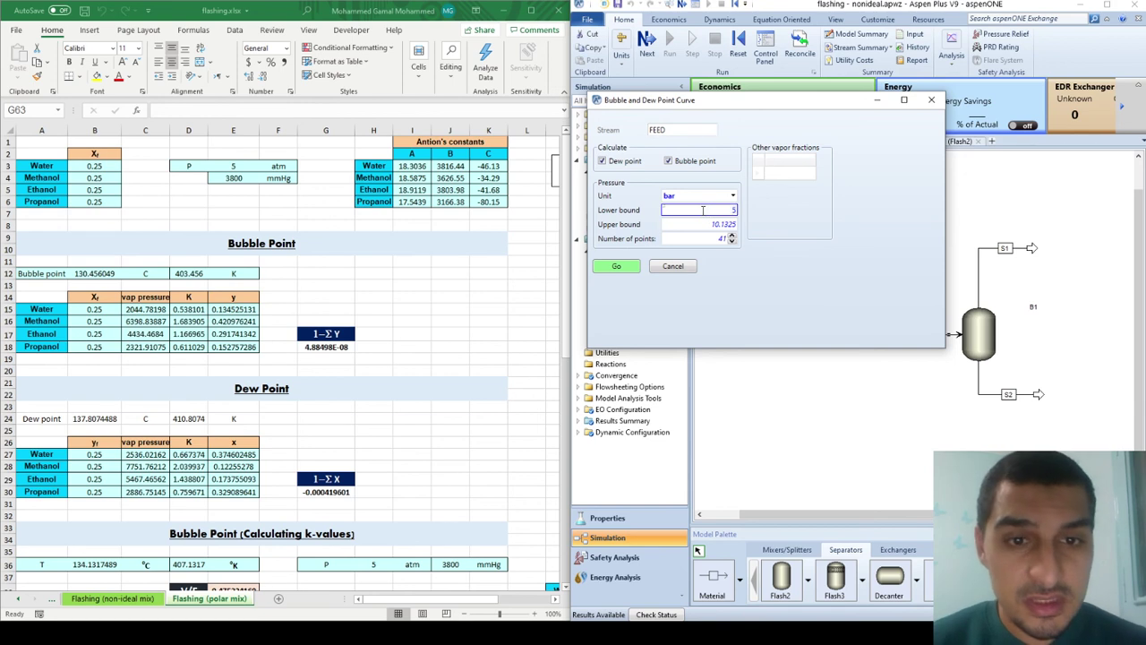
key("Tab")
type("5.0")
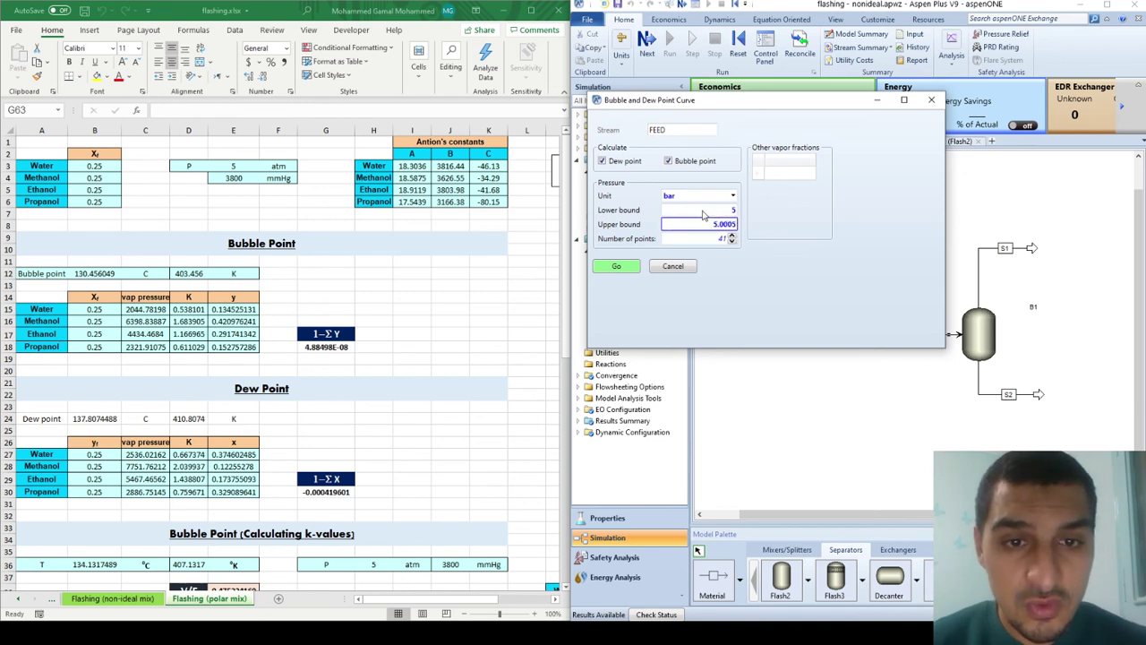
key("Tab")
type("2")
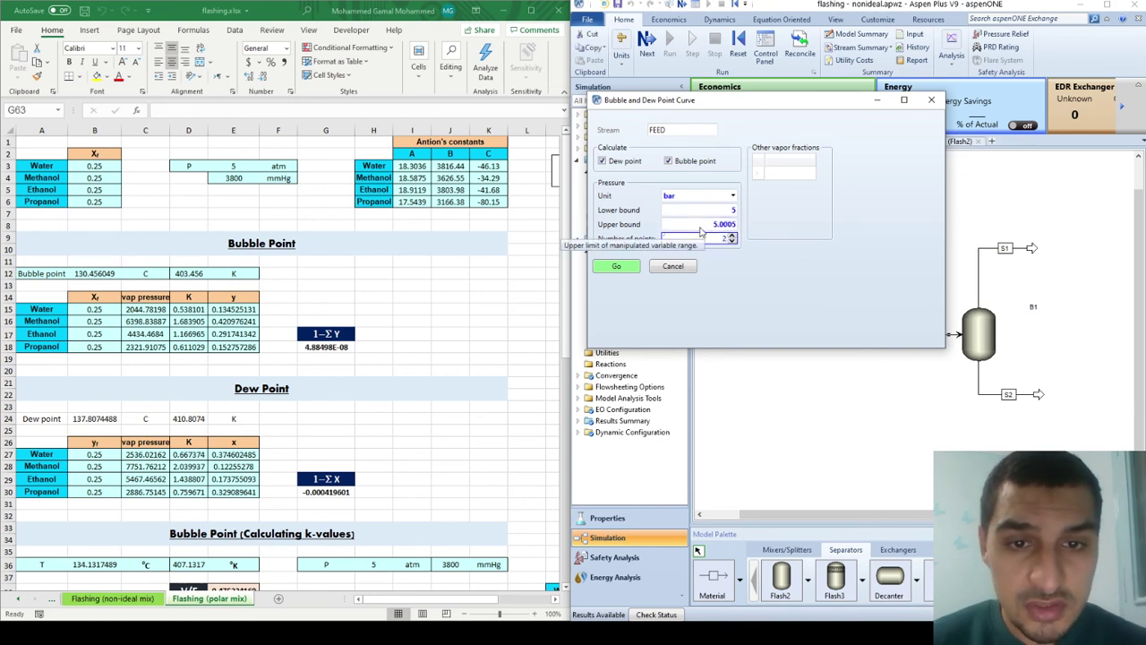
key("Tab")
left_click(616, 266)
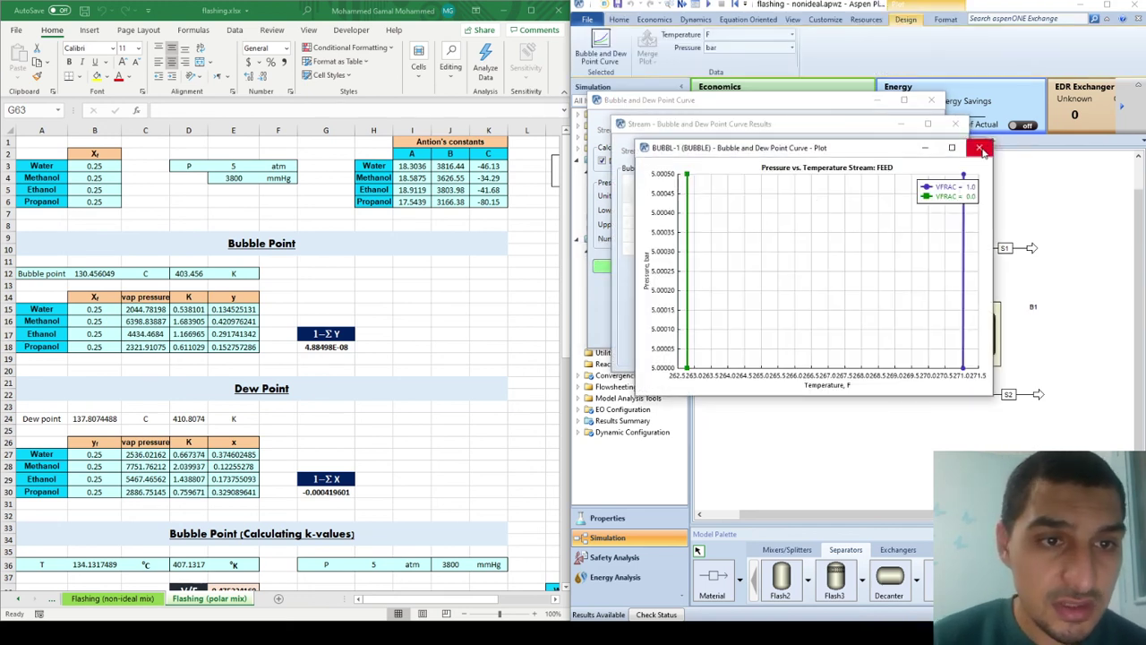
Show the bubble and dew point result temperatures in C and close the pressure-temperature plots.
left_click(984, 148)
left_click(812, 194)
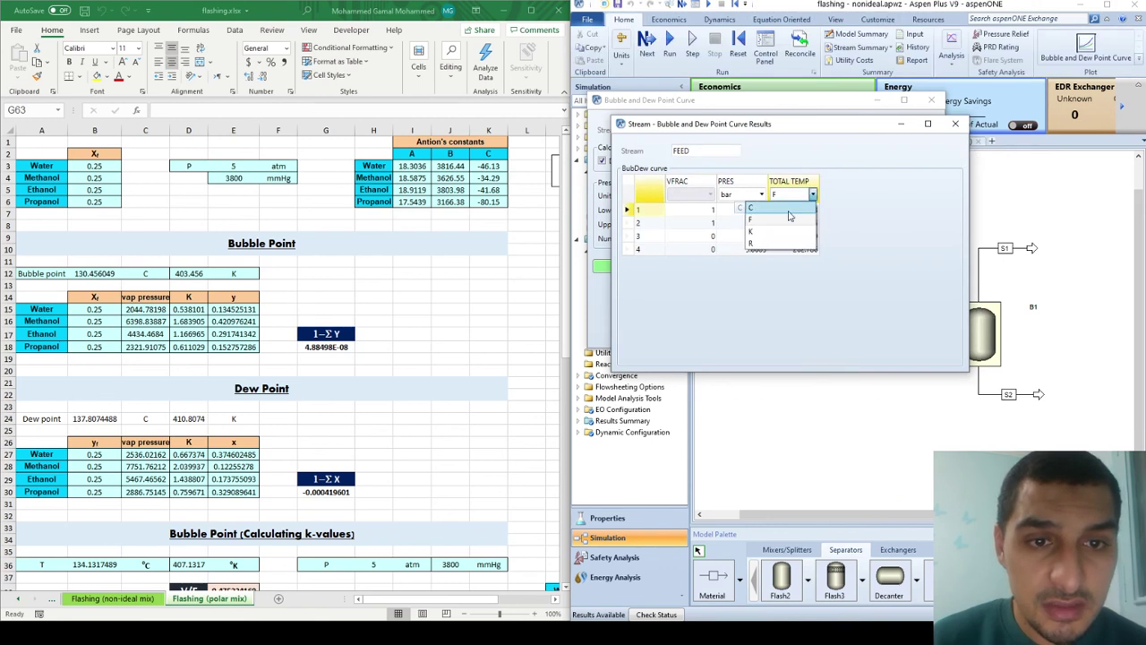
left_click(786, 210)
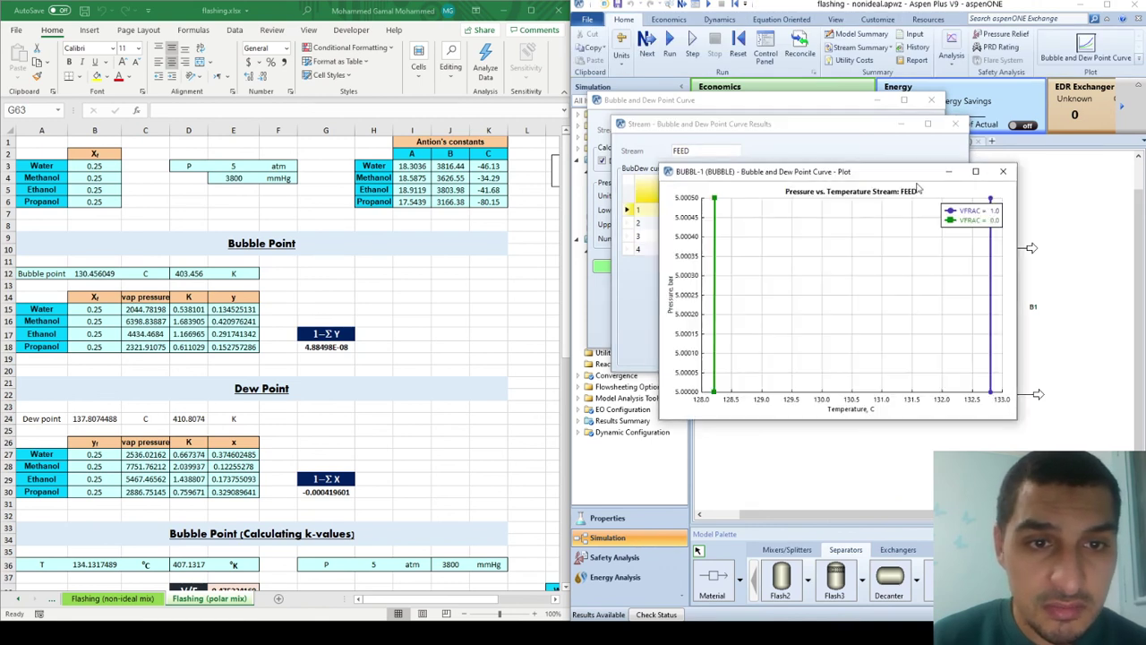
left_click(1005, 172)
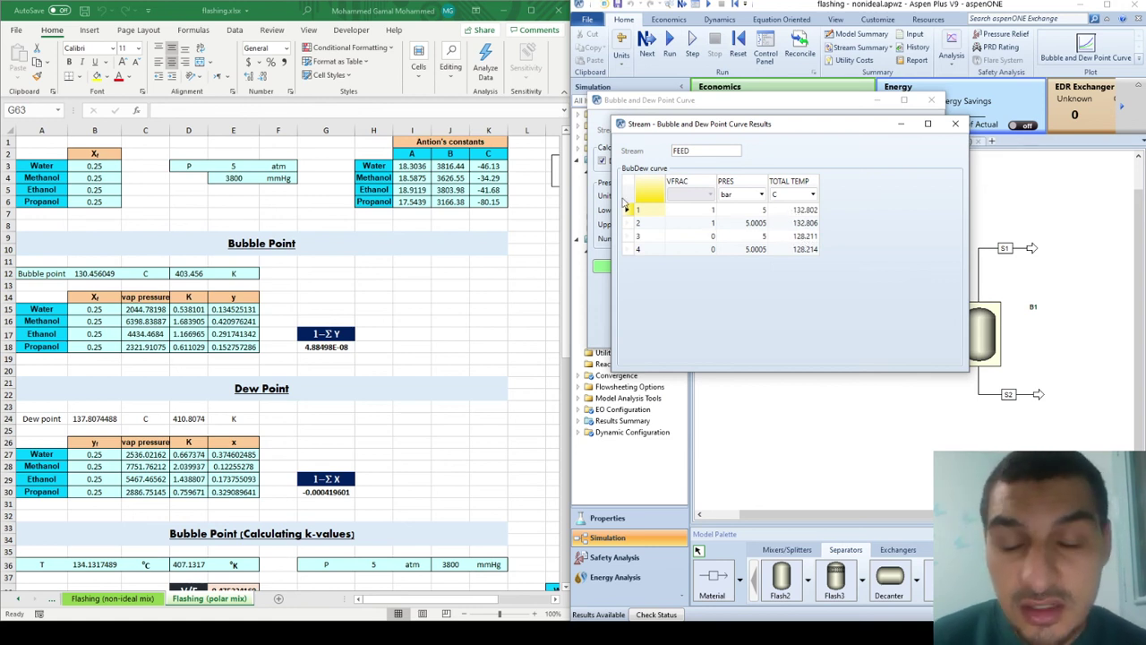
Compare the worksheet's dew point in B24 and bubble point in B12 with the Aspen results, and view the Calculating k-values section.
left_click(97, 418)
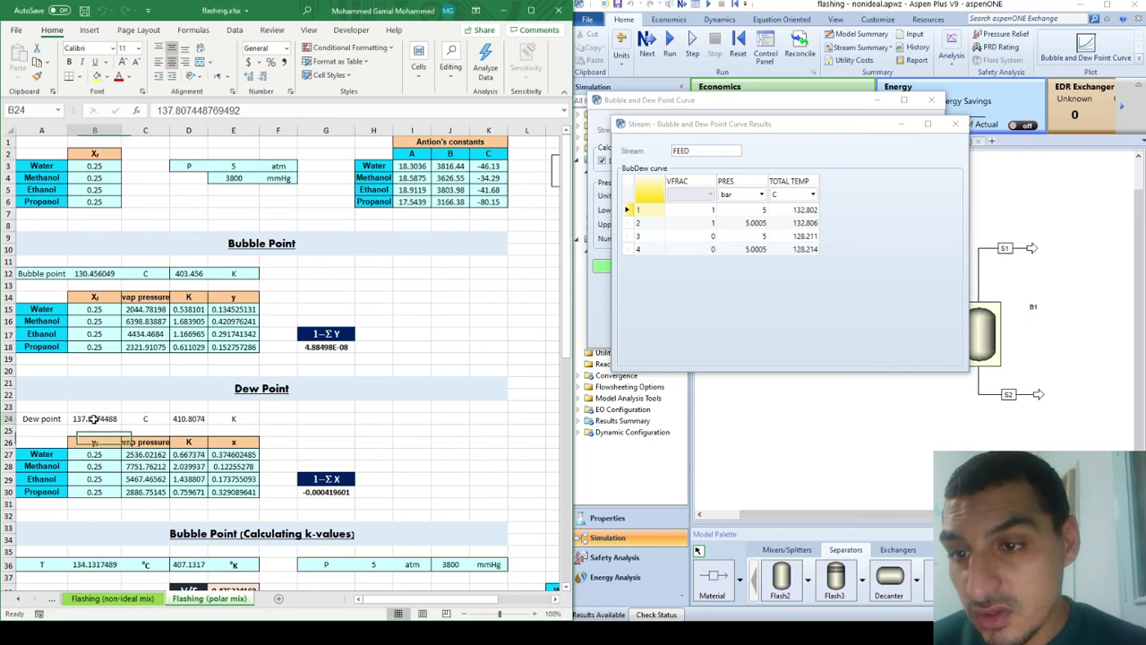
left_click(97, 273, "ctrl")
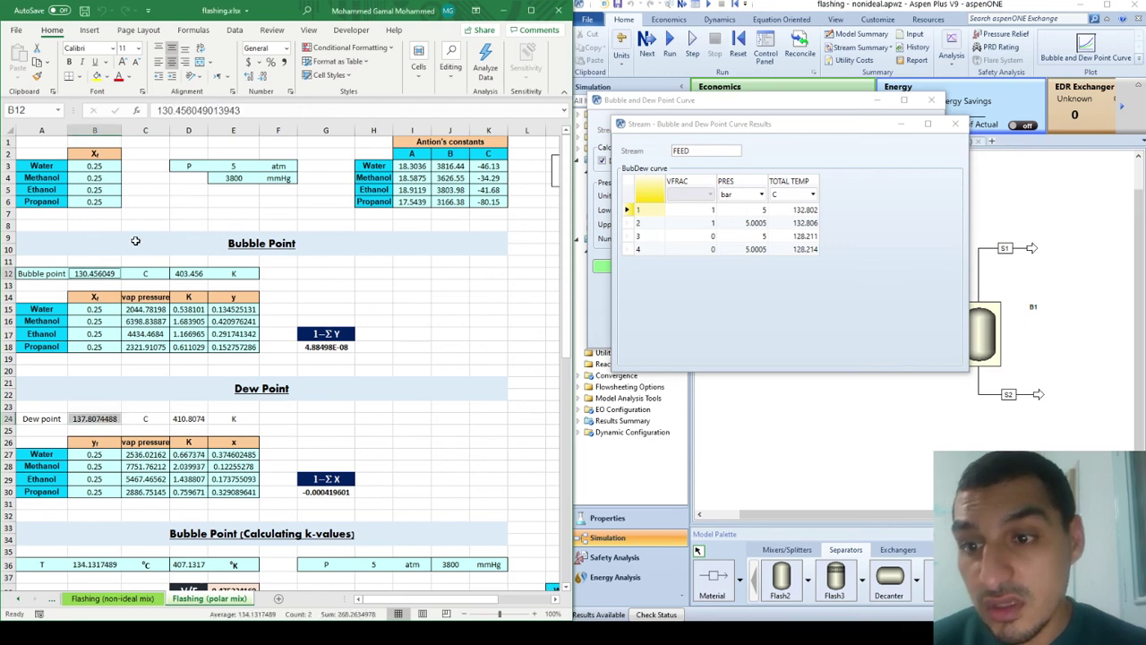
left_click(810, 317)
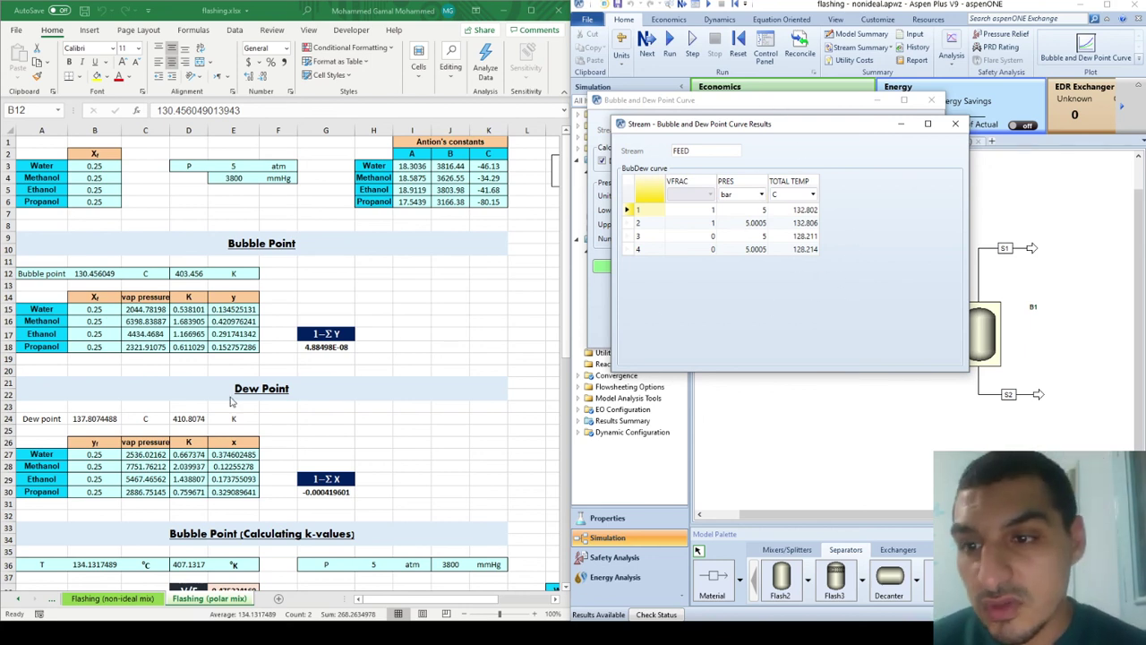
scroll(190, 524, "down", 4)
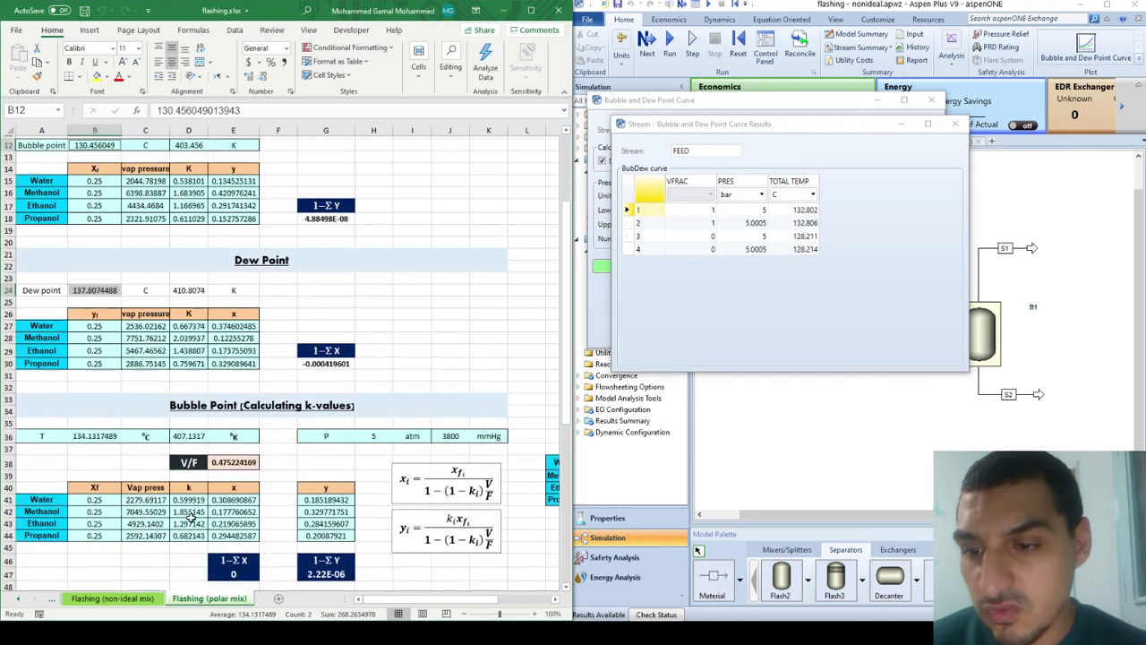
scroll(73, 418, "down", 3)
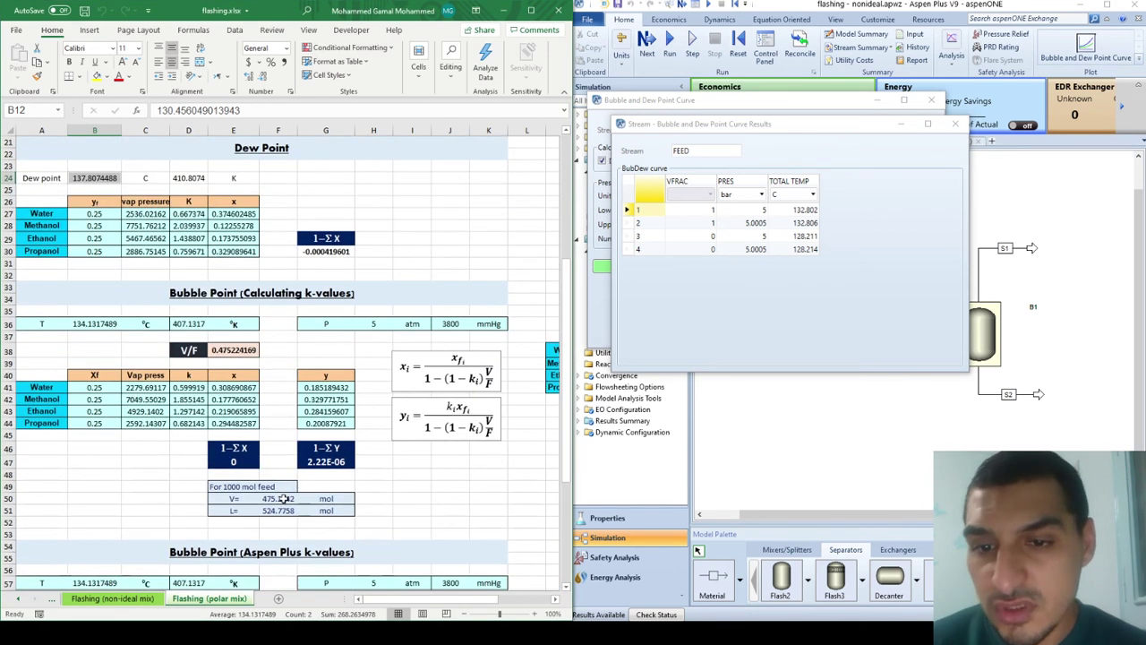
Close the bubble and dew point analysis windows and set flash block B1's temperature to 130 C.
left_click(955, 123)
left_click(931, 101)
left_click(979, 335)
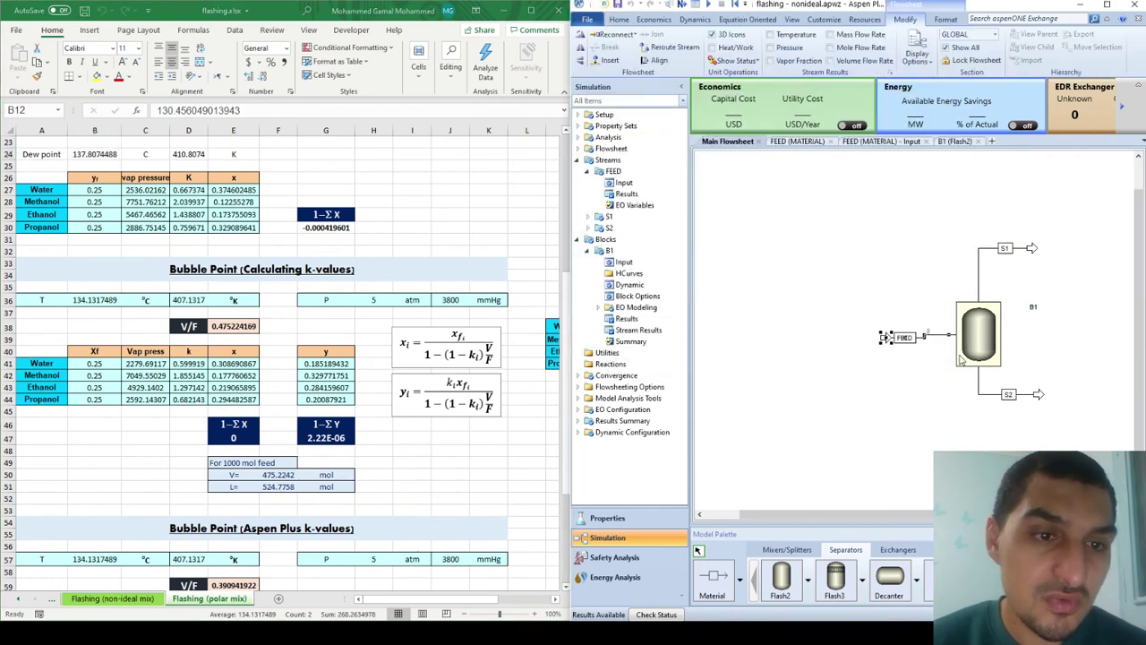
double_click(980, 336)
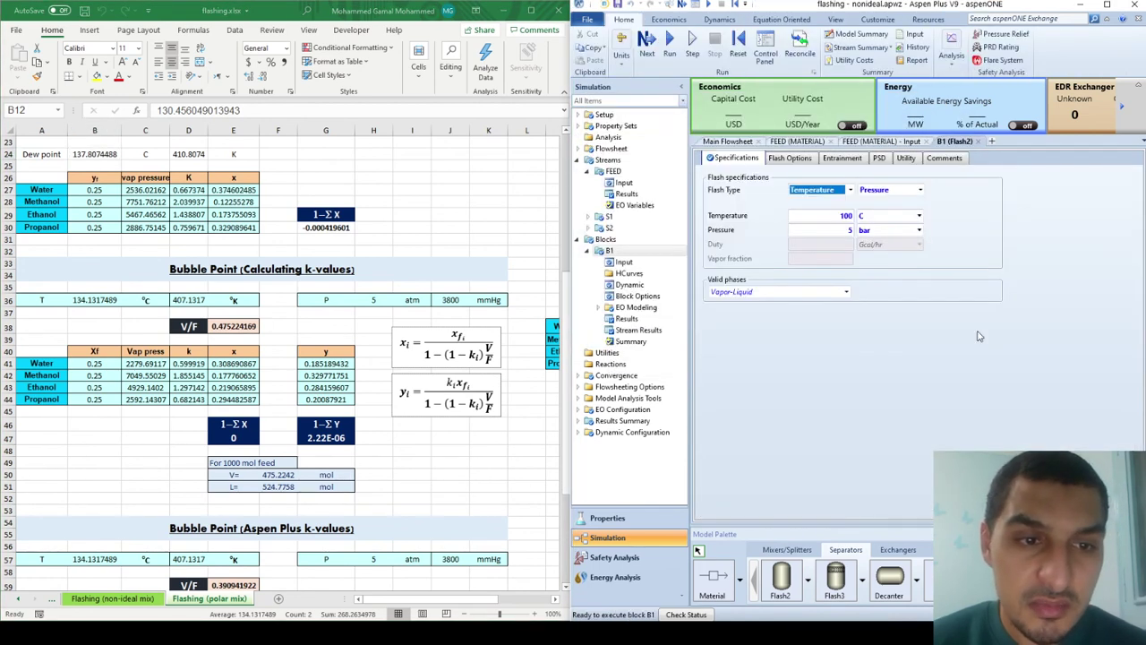
left_click(804, 221)
type("130")
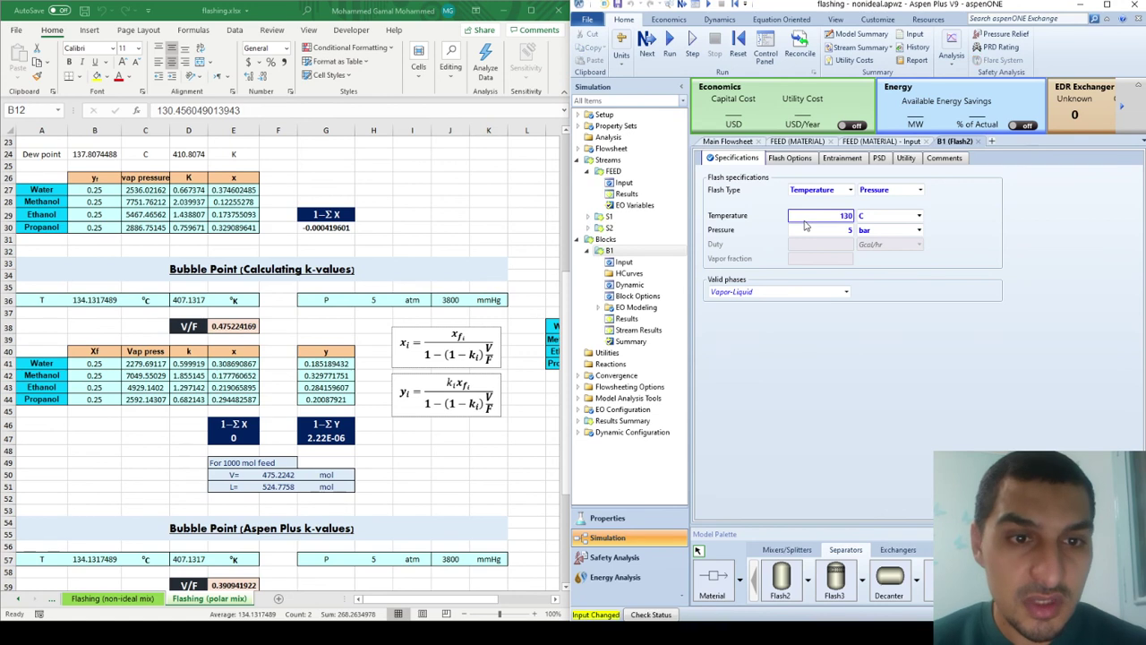
Run the simulation and compare block B1's resulting vapor fraction with the worksheet's calculated V/F in E38.
left_click(670, 47)
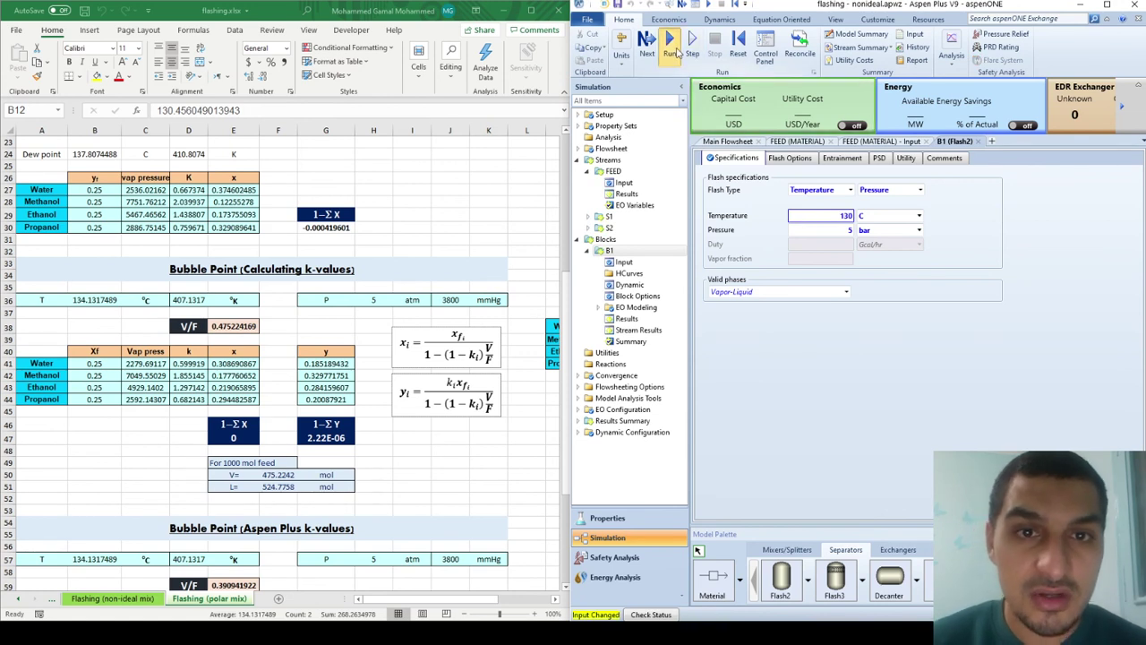
left_click(627, 319)
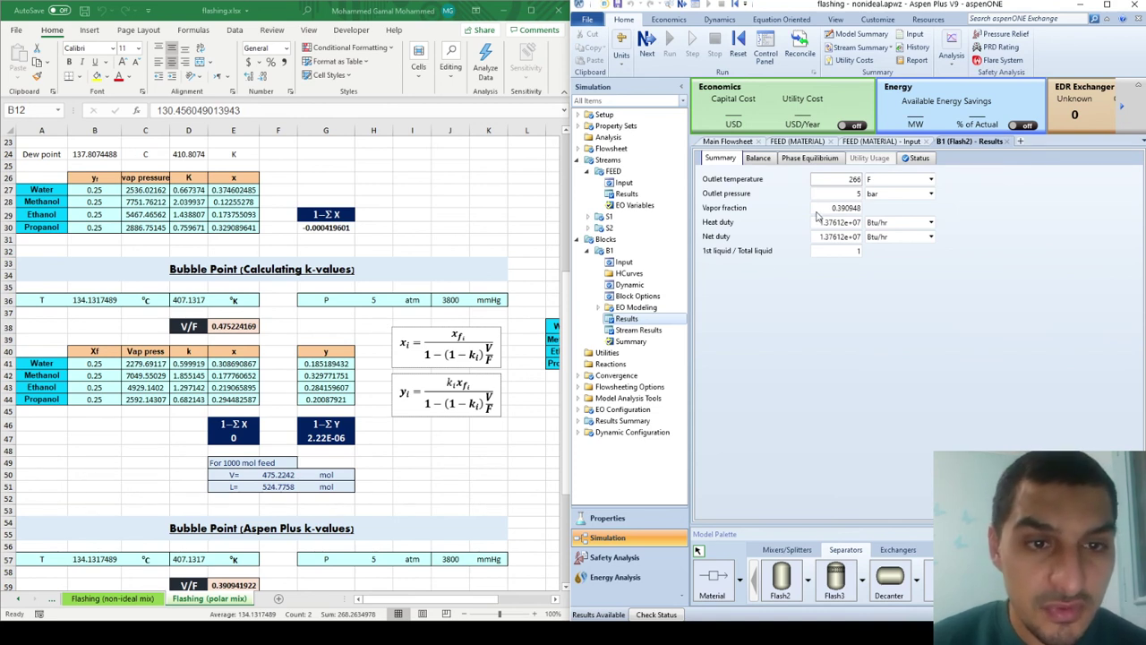
left_click(240, 328)
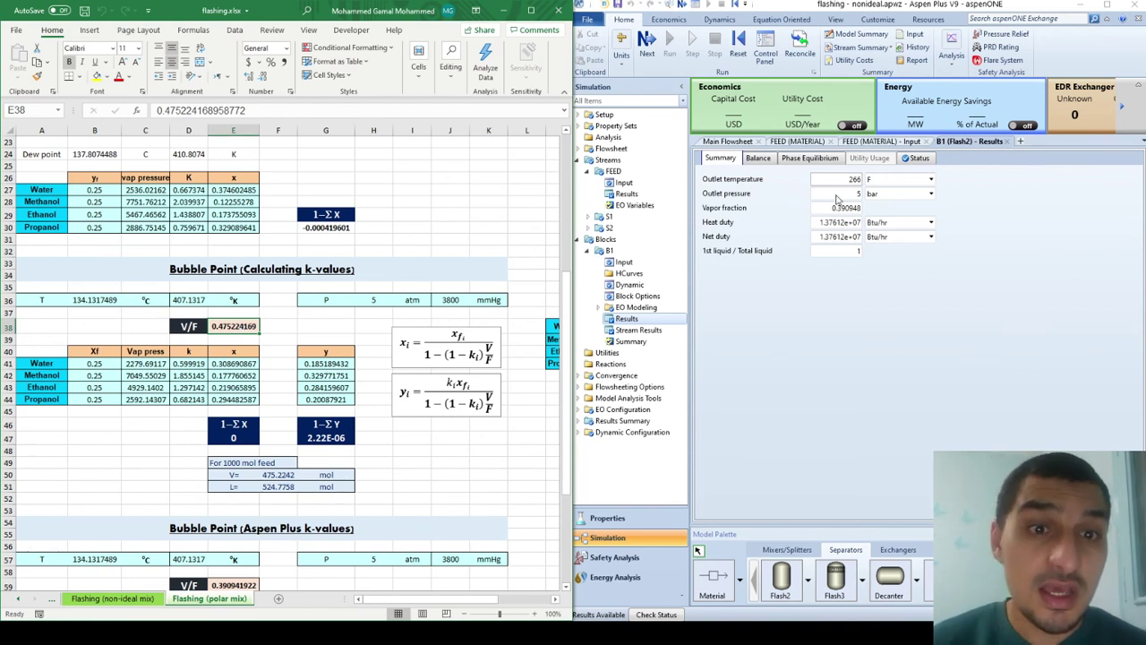
Examine block B1's phase equilibrium x and K values against the worksheet's Calculating k-values table.
left_click(808, 158)
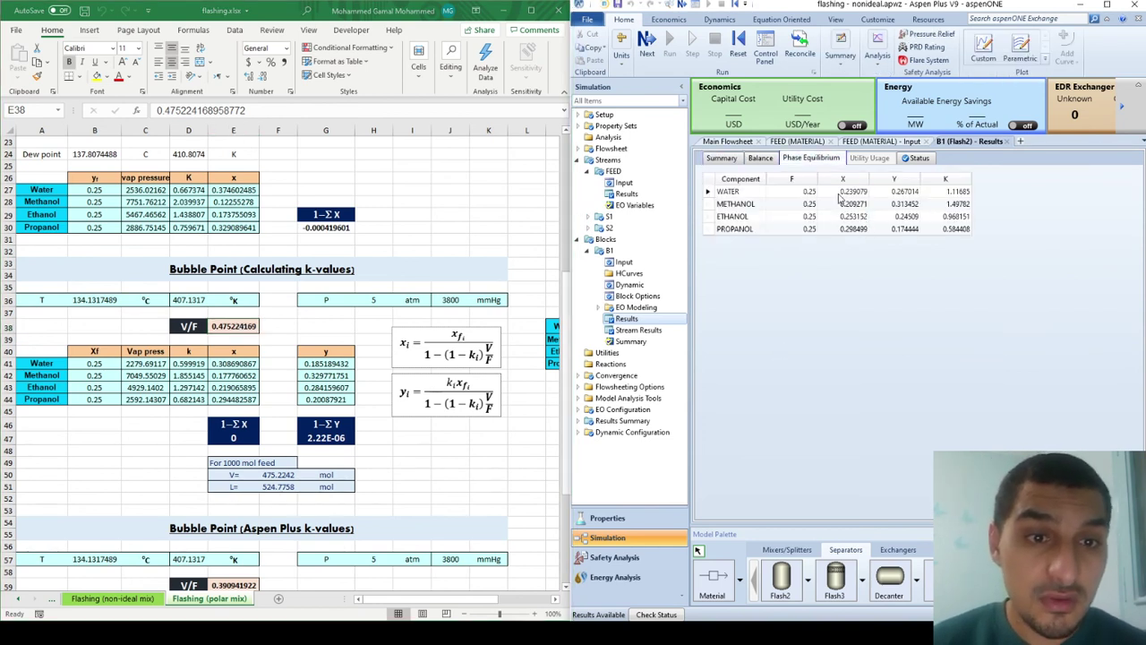
left_click_drag(842, 192, 849, 243)
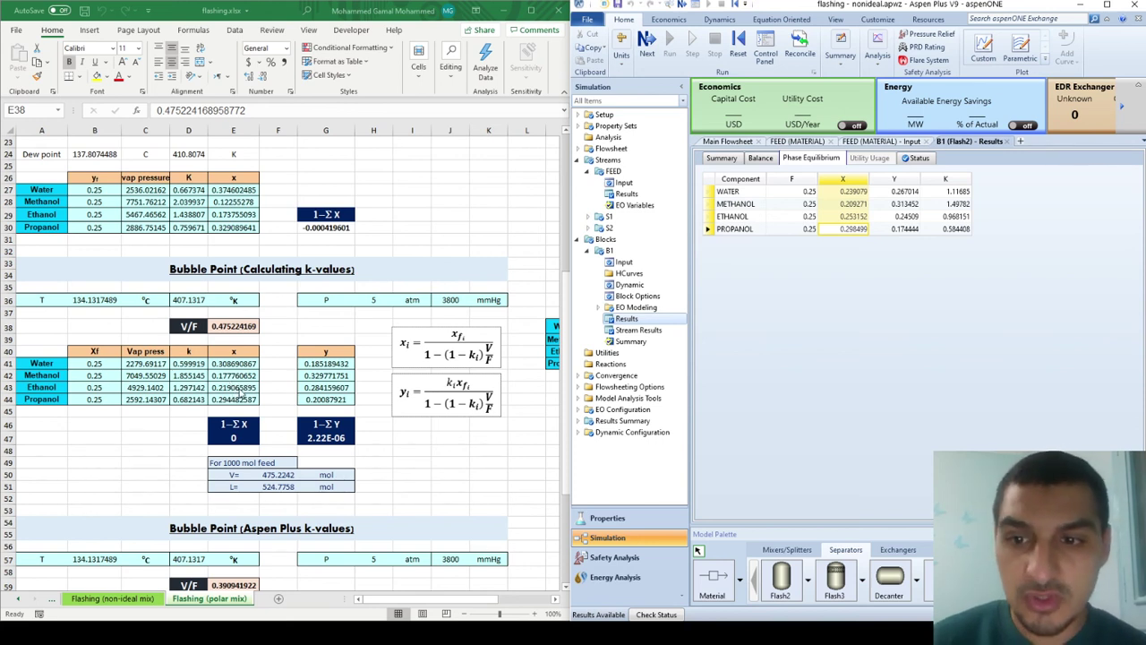
left_click(792, 336)
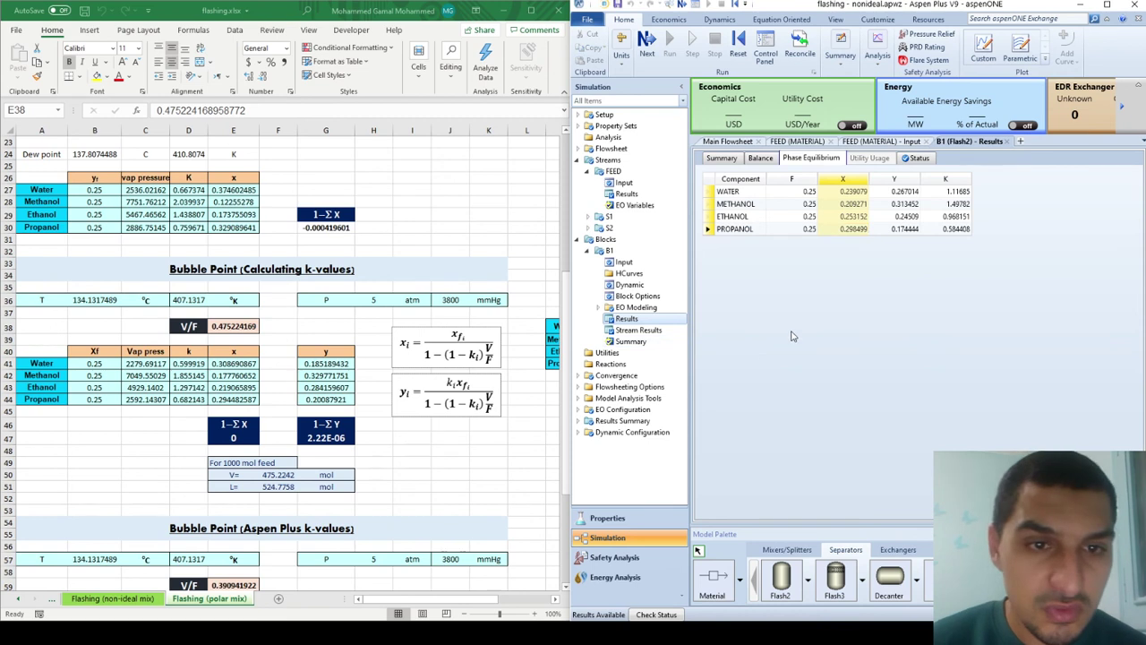
left_click(341, 376)
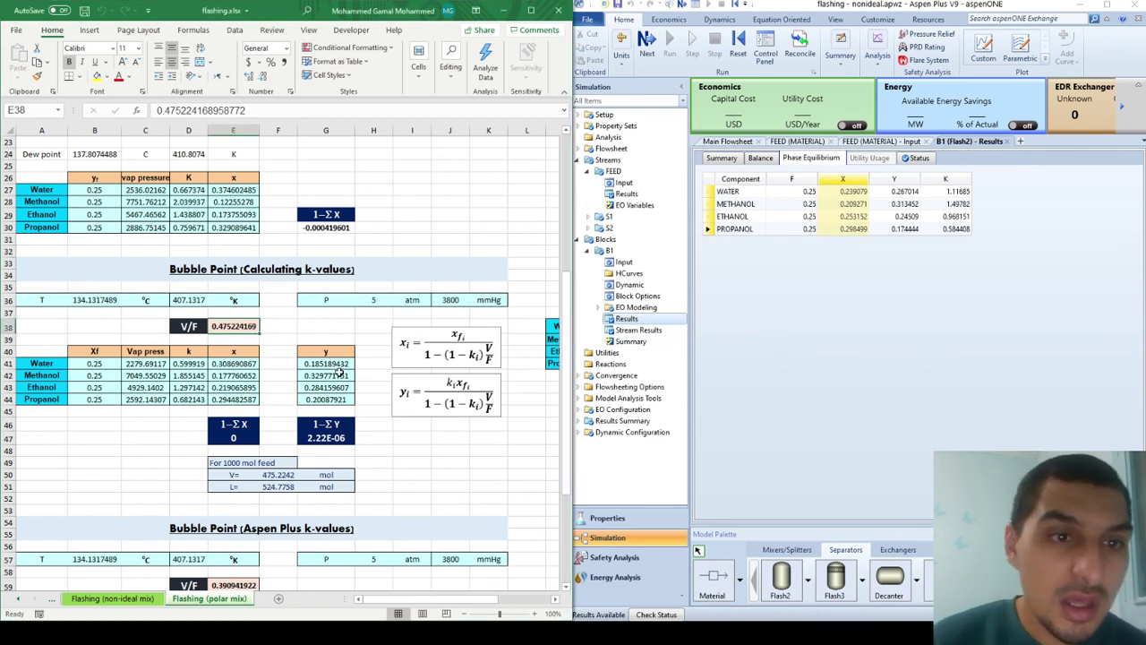
left_click(254, 409)
key("Up")
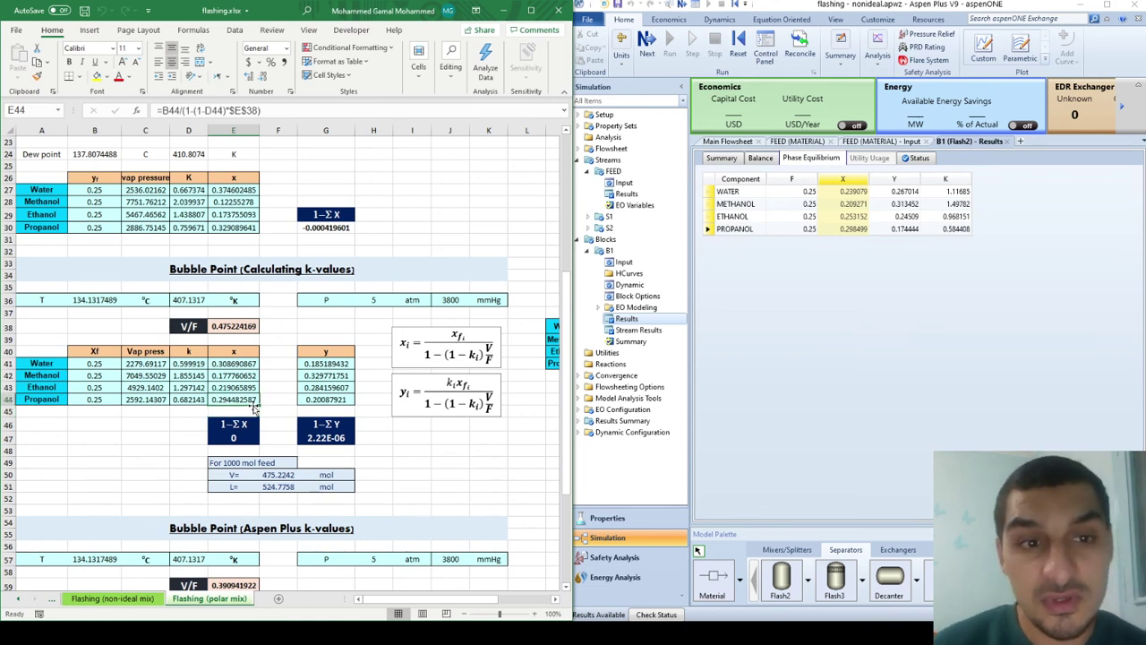
left_click_drag(945, 191, 945, 231)
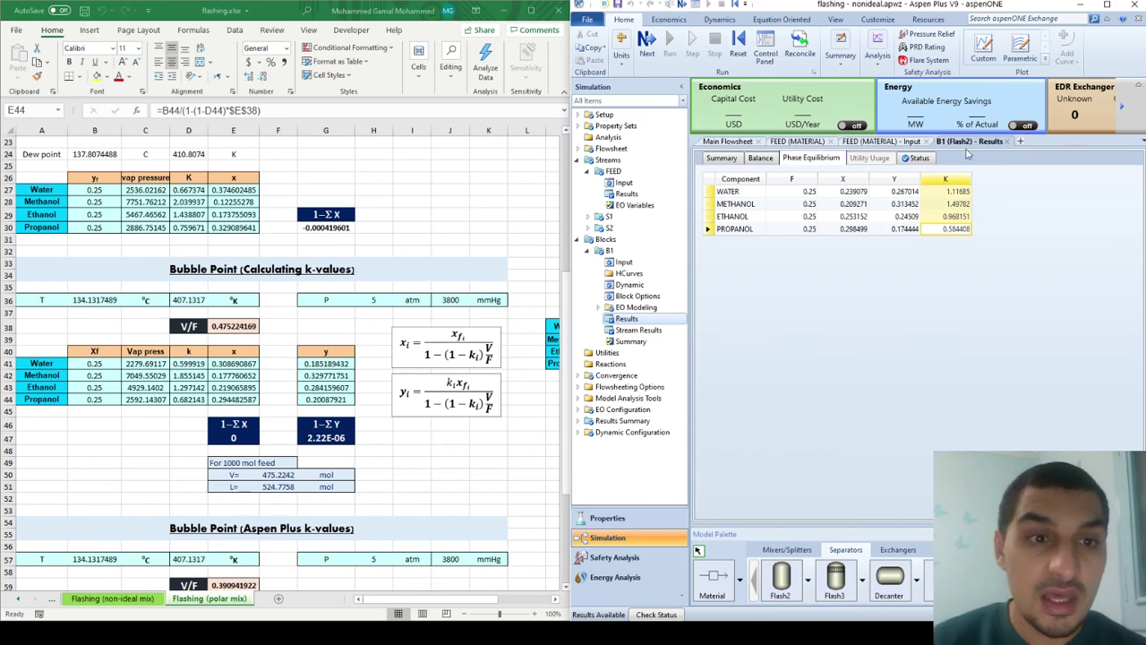
Compare the y and x columns of the worksheet's Aspen Plus k-values table with block B1's phase equilibrium compositions.
scroll(272, 452, "down", 2)
scroll(272, 452, "down", 4)
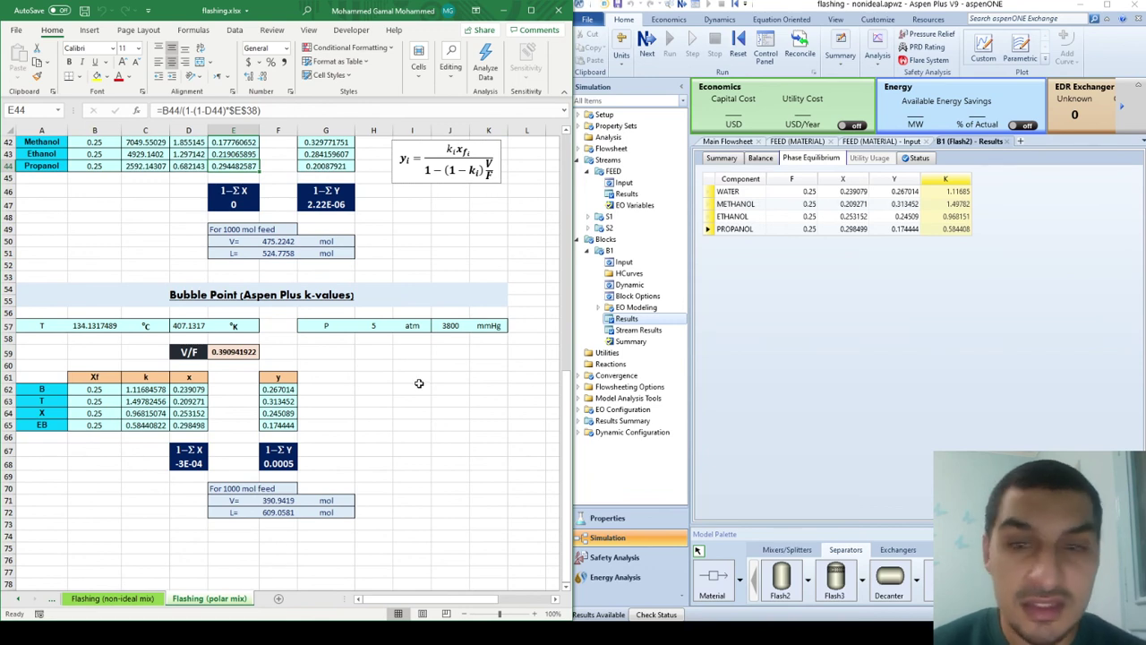
left_click_drag(278, 390, 283, 424)
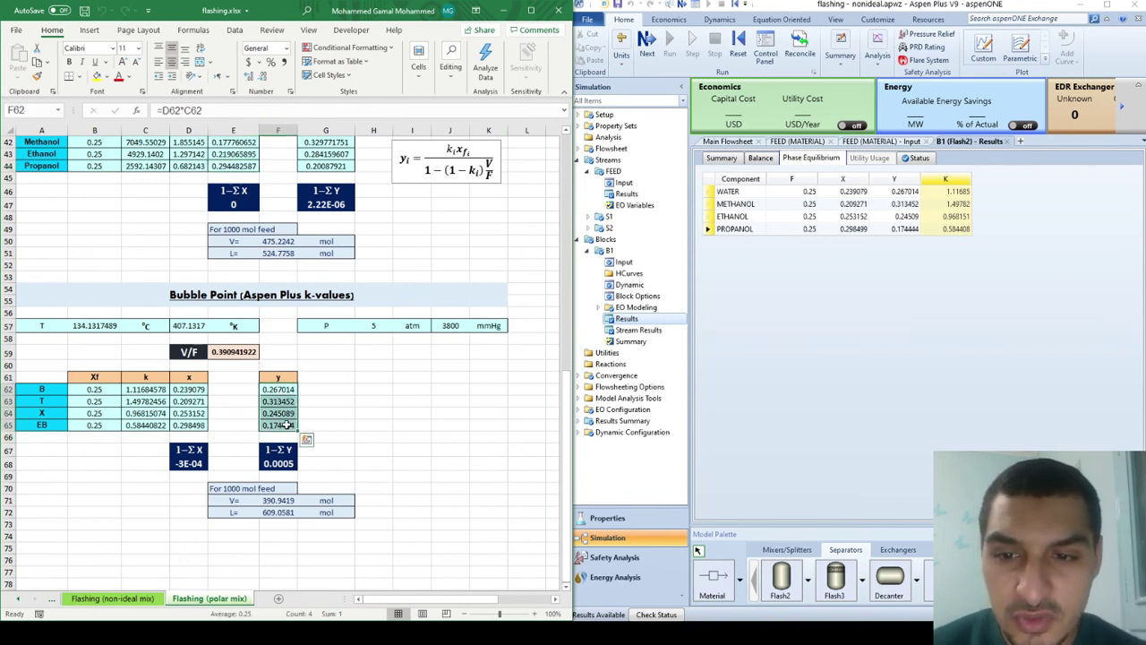
left_click(900, 193)
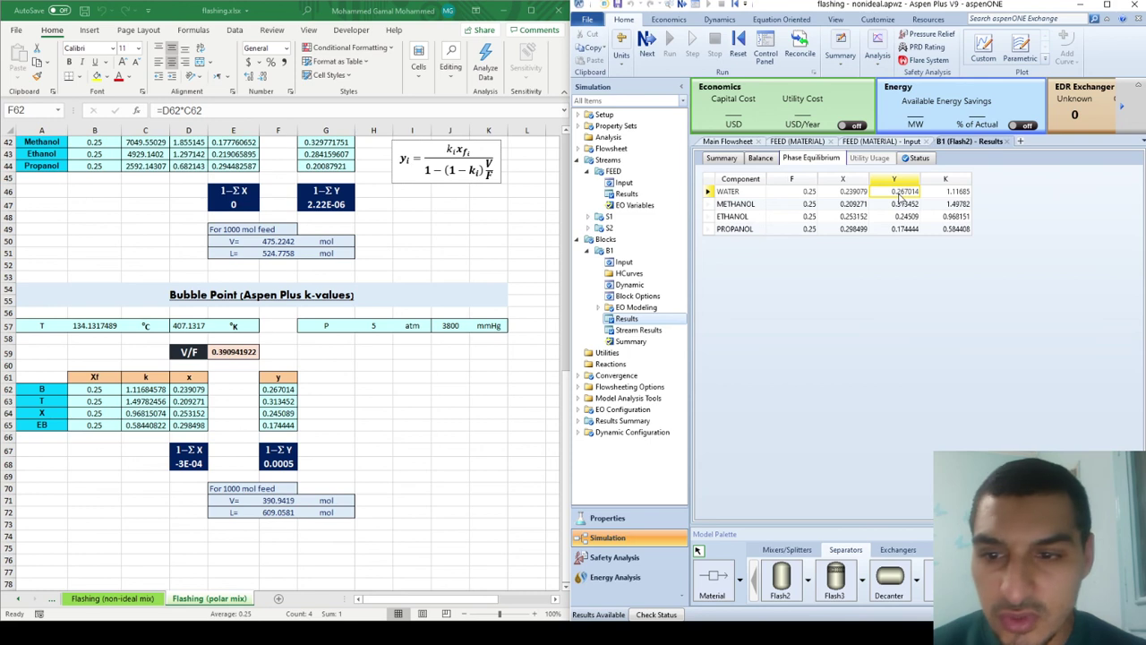
left_click(900, 204)
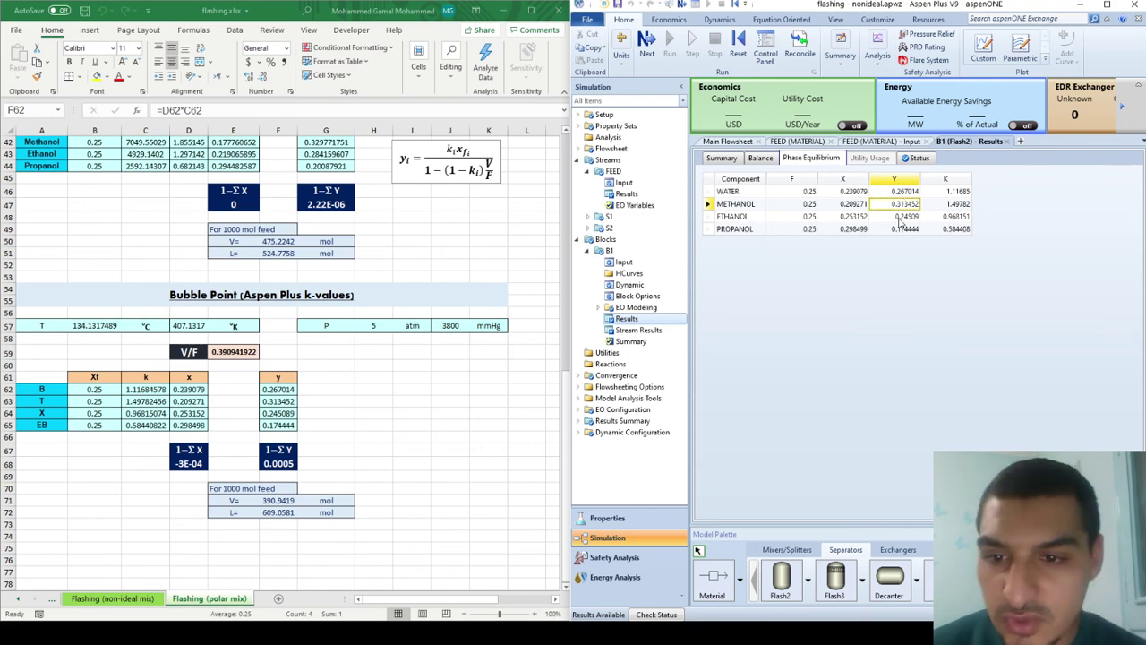
left_click(844, 192)
left_click(849, 204)
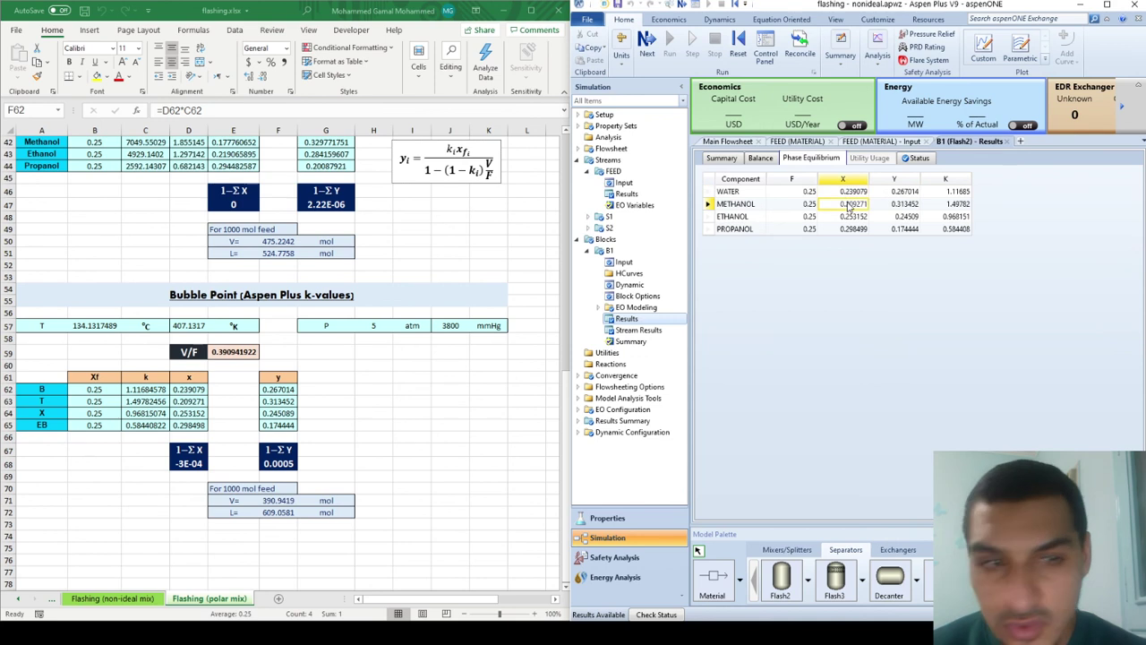
left_click(851, 217)
left_click(849, 230)
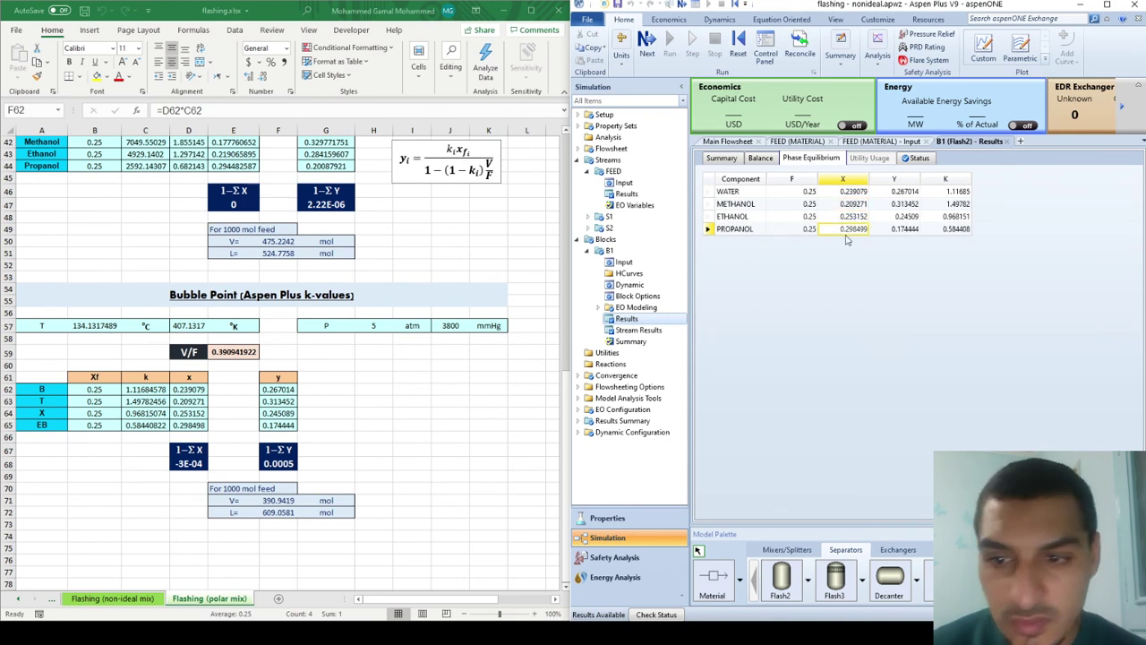
View block B1's results summary beside the worksheet's Aspen Plus k-values section and highlight the k-values in C62:C65.
left_click(720, 158)
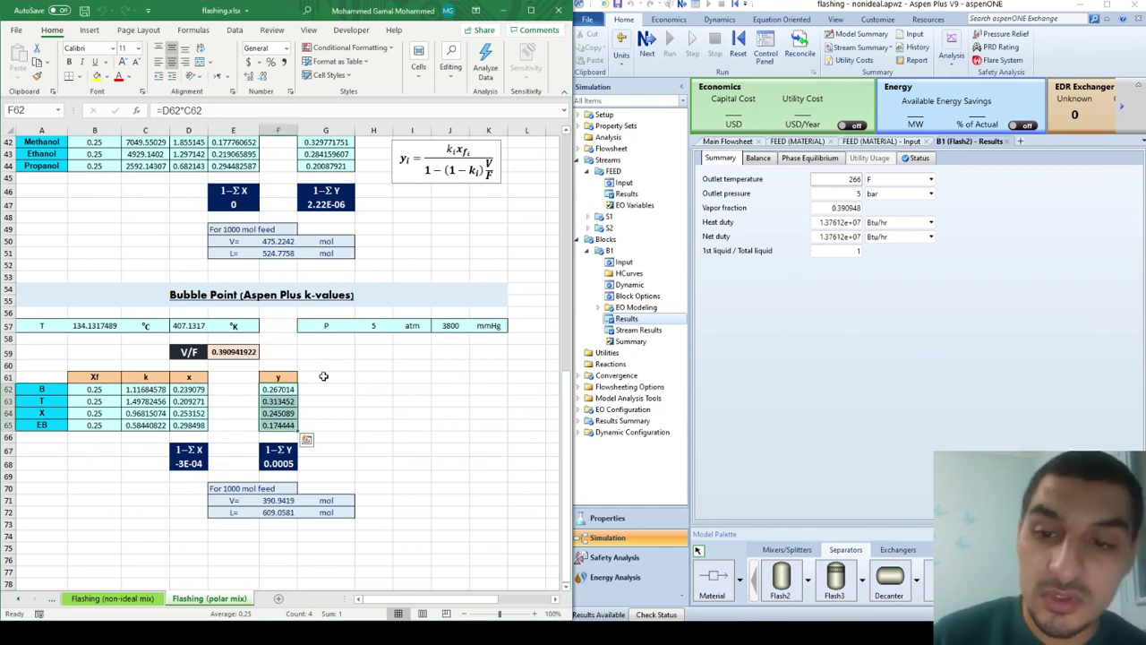
key("Left")
key("Left")
key("Left")
key("shift+Down")
key("shift+Down")
key("shift+Down")
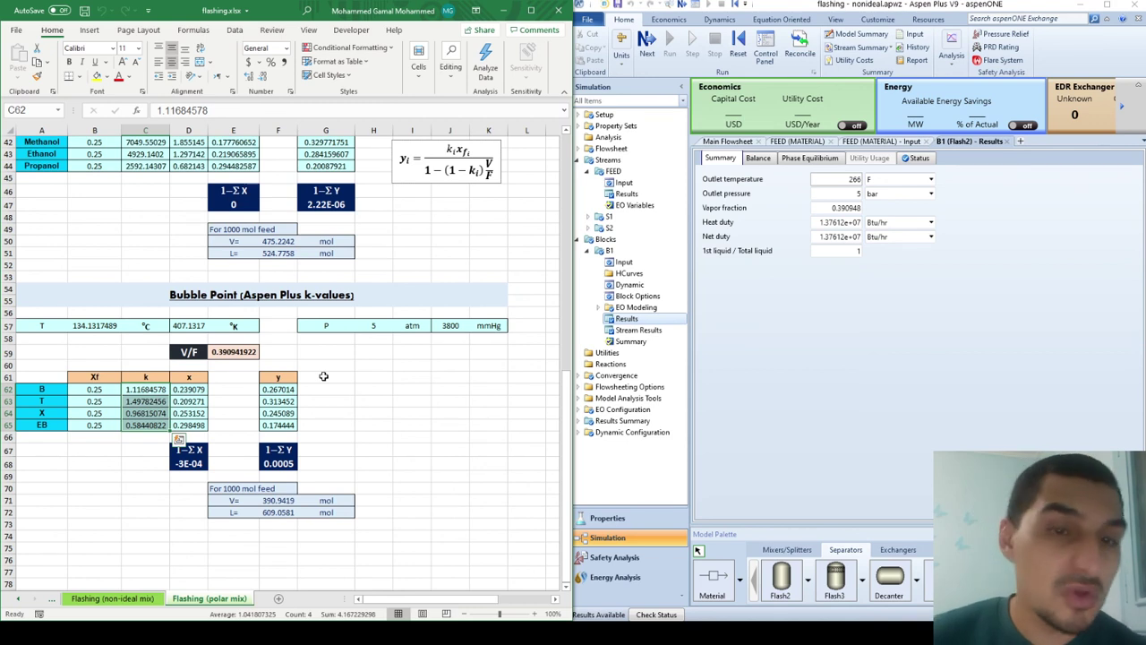
left_click(815, 341)
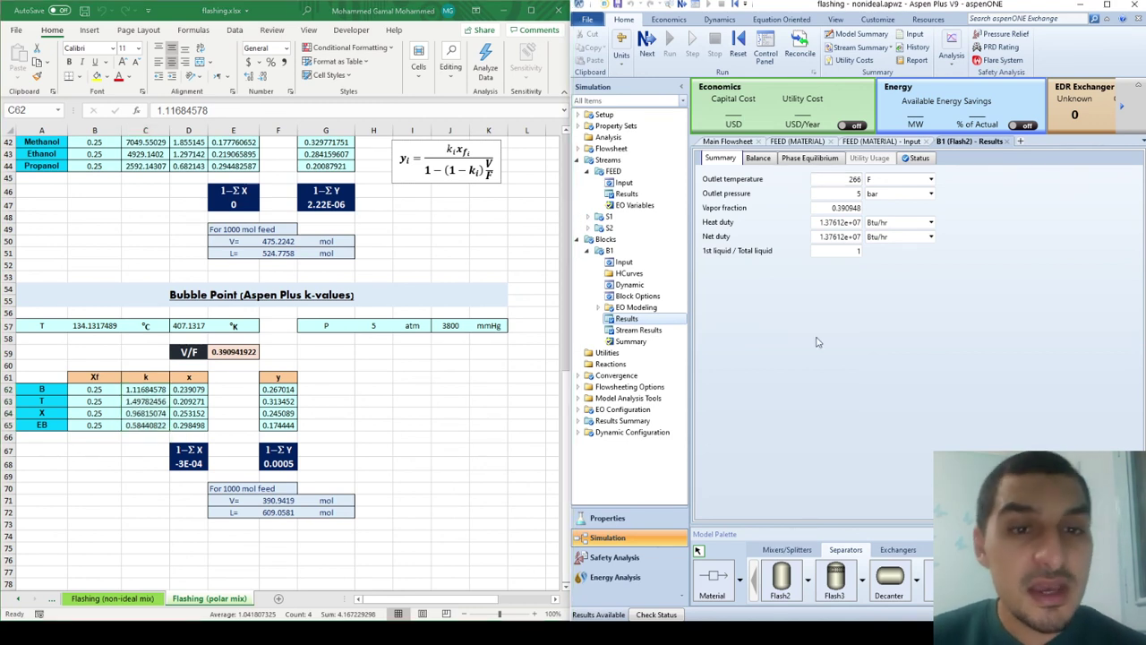